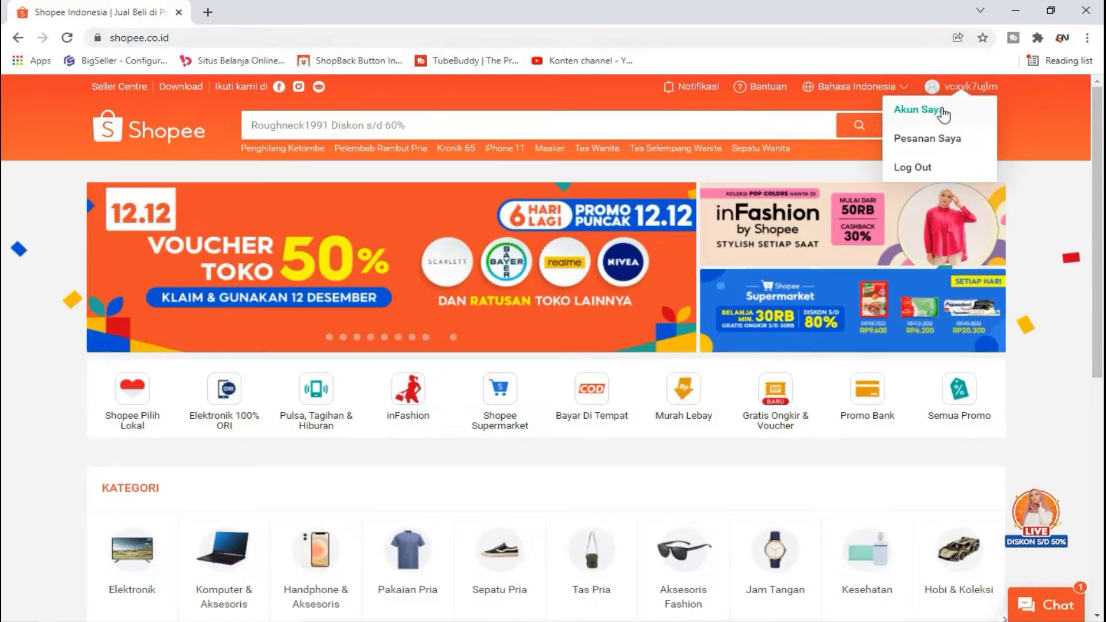
Step: Open the My Profile page from the account menu and scroll through its details form
{"action": "left_click", "coordinate": [943, 114]}
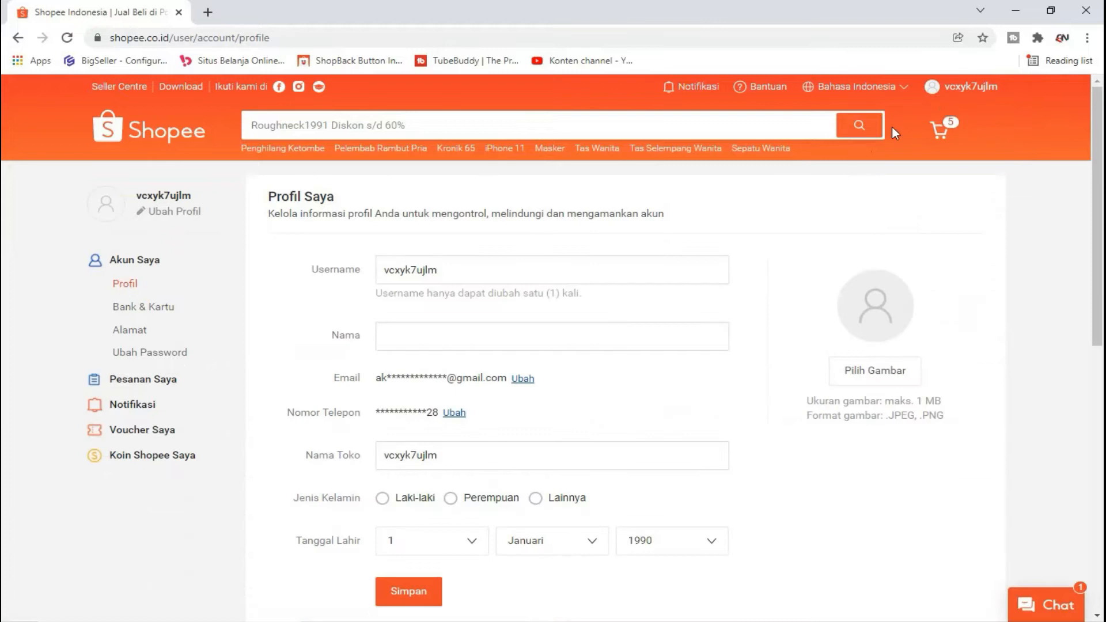
{"action": "scroll", "coordinate": [767, 210], "scroll_direction": "down", "scroll_amount": 1}
{"action": "scroll", "coordinate": [746, 237], "scroll_direction": "down", "scroll_amount": 1}
{"action": "scroll", "coordinate": [683, 237], "scroll_direction": "up", "scroll_amount": 2}
{"action": "scroll", "coordinate": [357, 323], "scroll_direction": "down", "scroll_amount": 1}
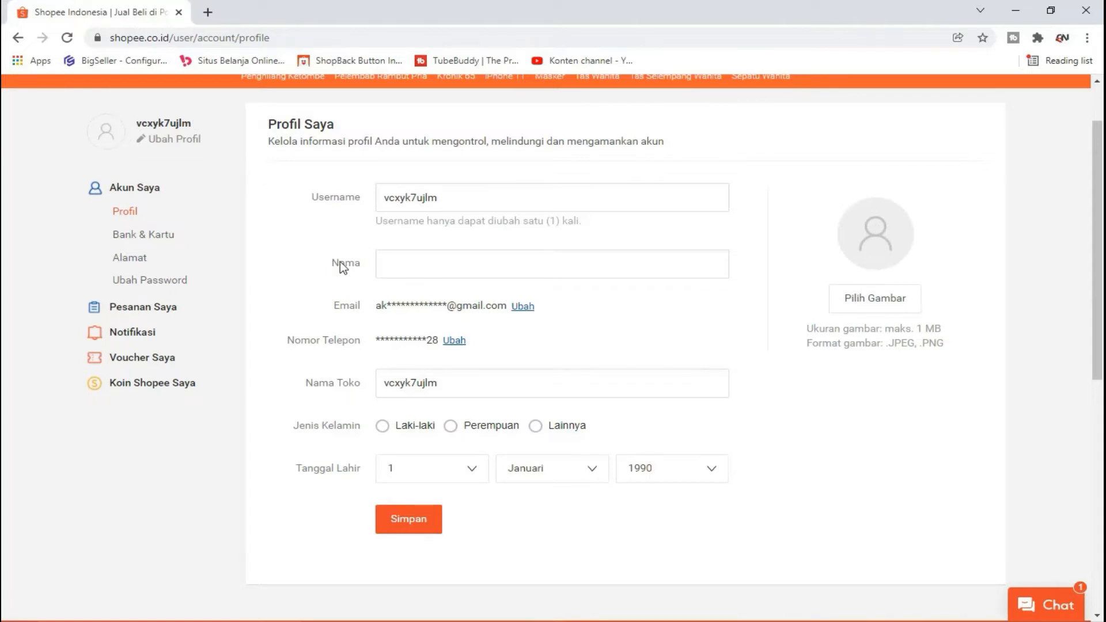
{"action": "scroll", "coordinate": [392, 344], "scroll_direction": "down", "scroll_amount": 1}
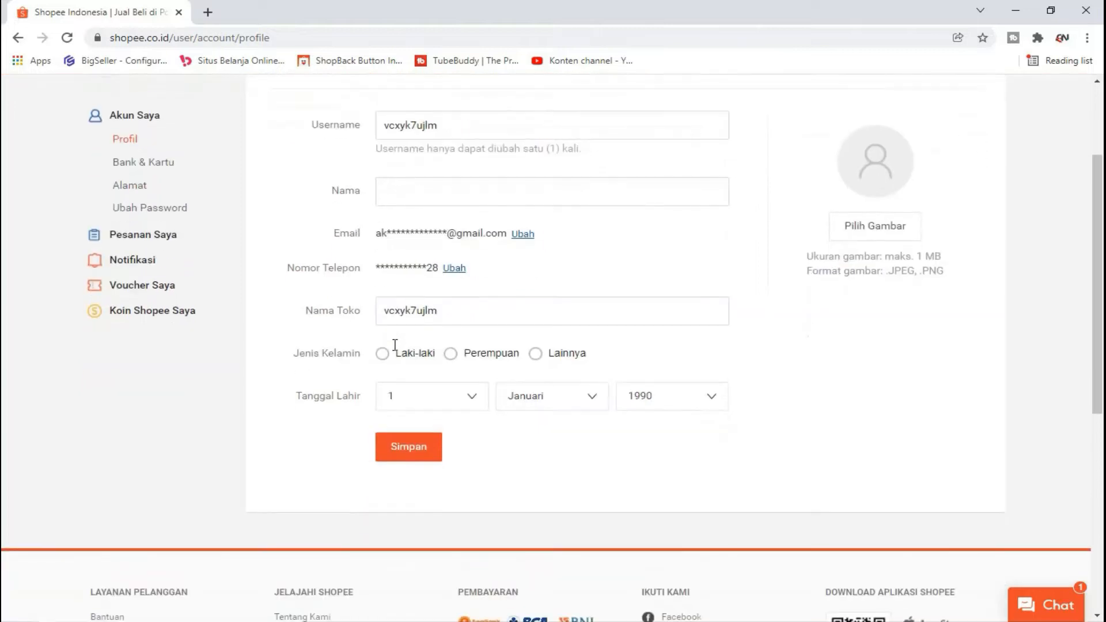
Step: Inspect the current Nama Toko shop name, then place the cursor in the empty Nama field
{"action": "left_click_drag", "start_coordinate": [462, 314], "coordinate": [378, 324]}
{"action": "left_click", "coordinate": [455, 309]}
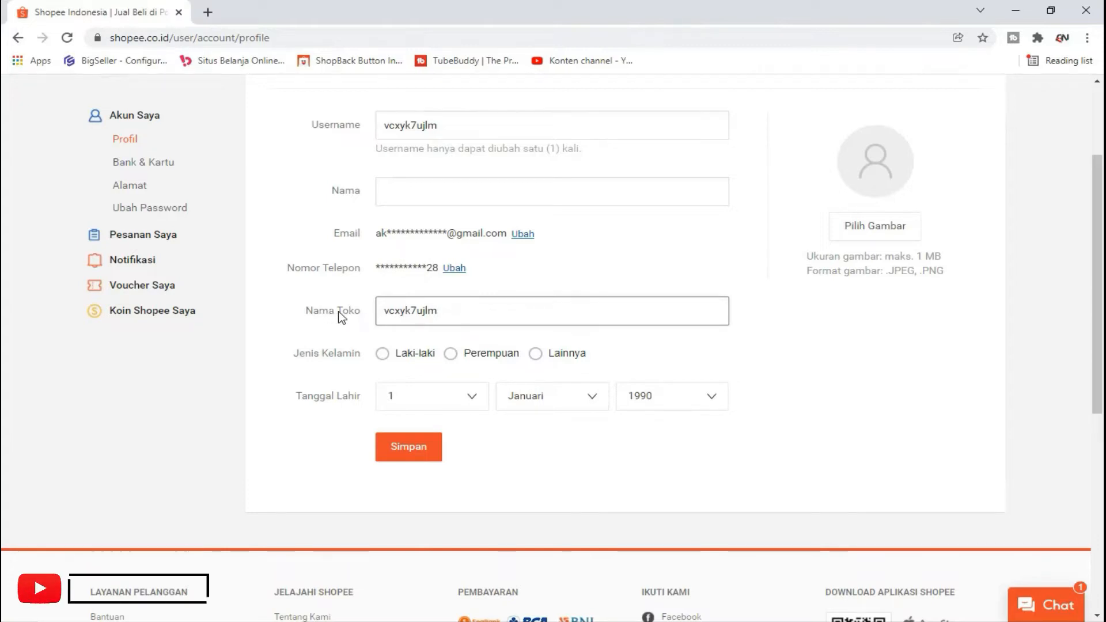
{"action": "scroll", "coordinate": [337, 317], "scroll_direction": "up", "scroll_amount": 3}
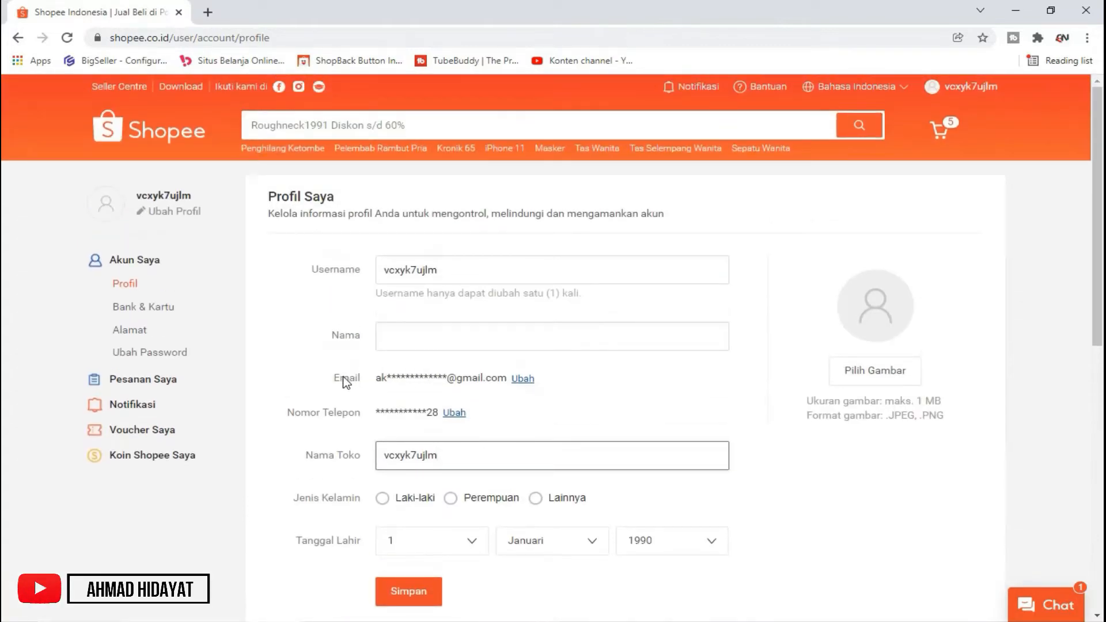
{"action": "scroll", "coordinate": [386, 442], "scroll_direction": "down", "scroll_amount": 1}
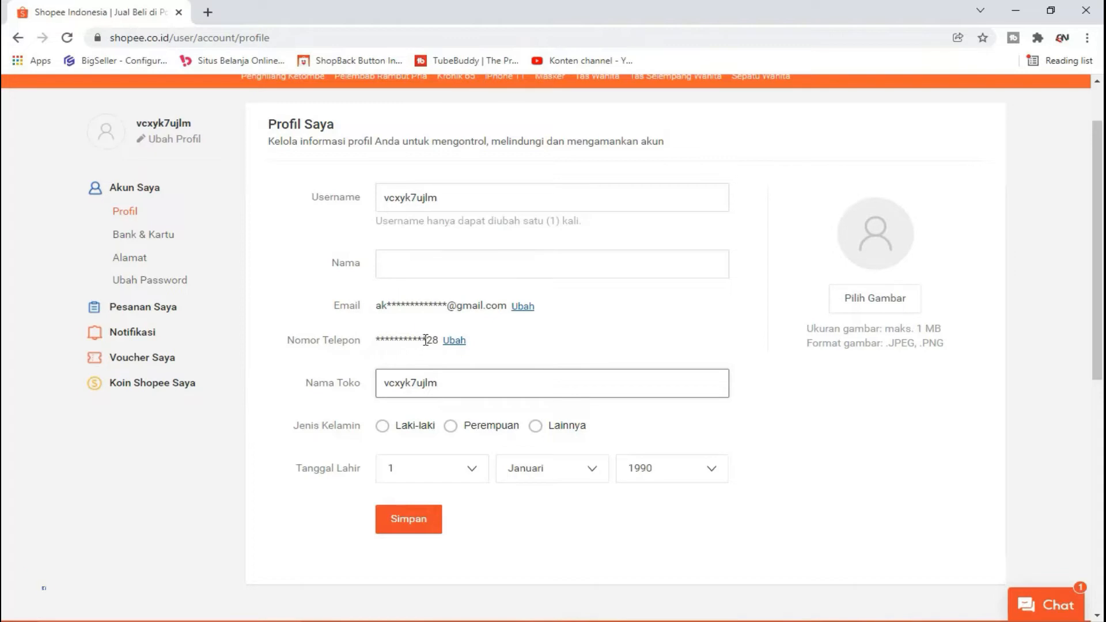
{"action": "scroll", "coordinate": [521, 344], "scroll_direction": "up", "scroll_amount": 2}
{"action": "left_click", "coordinate": [508, 271]}
{"action": "left_click", "coordinate": [484, 333]}
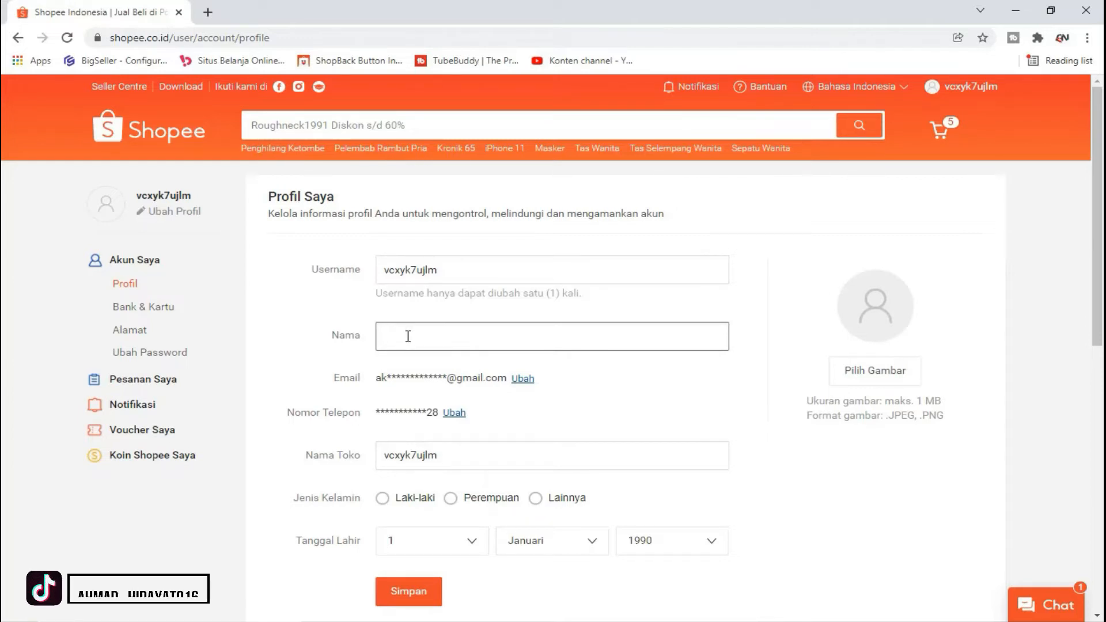
Step: Enter the user's name in Nama and replace the shop name with 'BL STORE'
{"action": "type", "text": "W"}
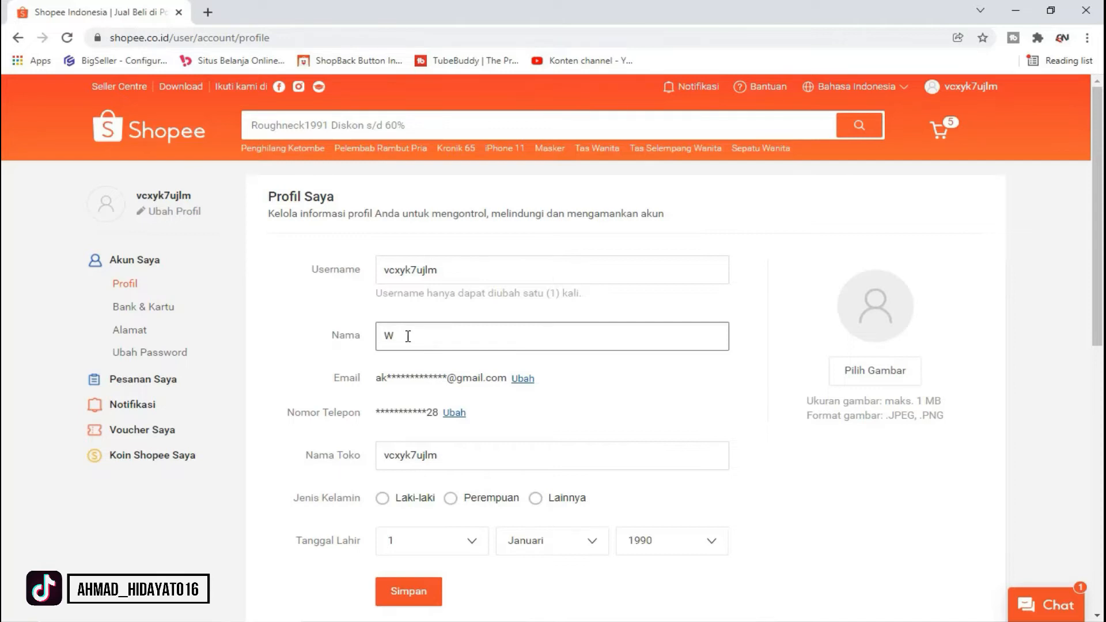
{"action": "key", "text": "BackSpace"}
{"action": "type", "text": "Timo"}
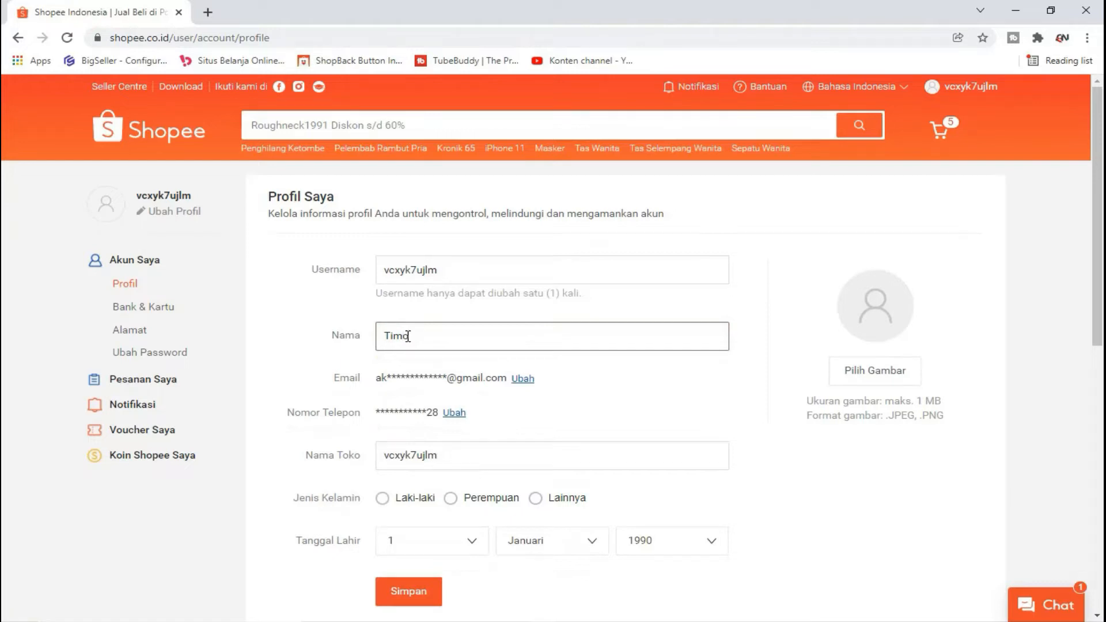
{"action": "scroll", "coordinate": [571, 361], "scroll_direction": "down", "scroll_amount": 1}
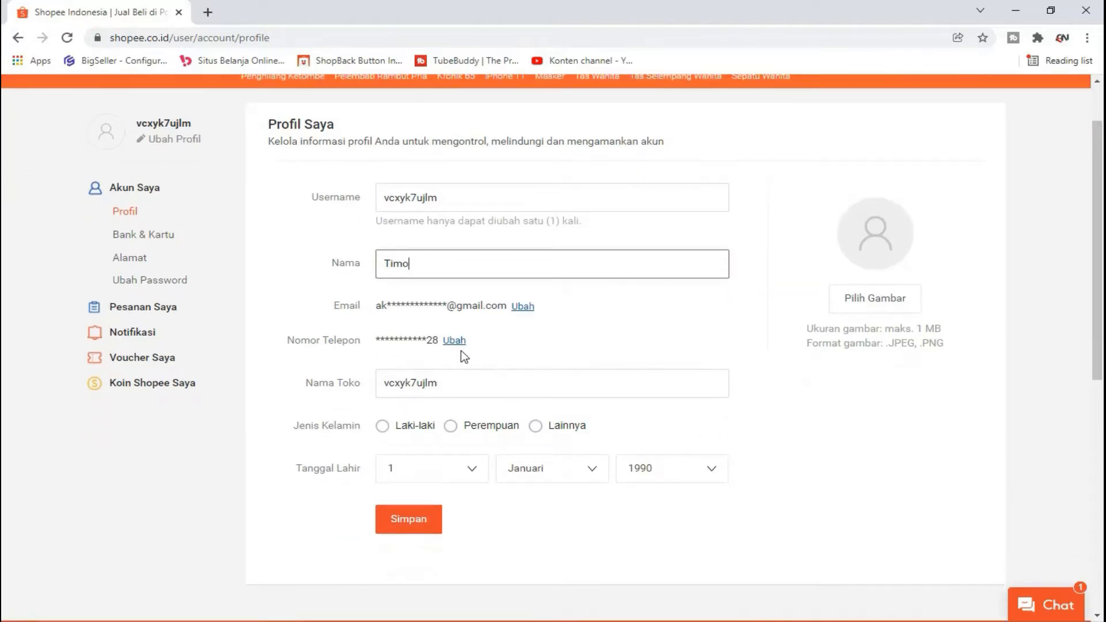
{"action": "scroll", "coordinate": [447, 358], "scroll_direction": "down", "scroll_amount": 2}
{"action": "double_click", "coordinate": [428, 239]}
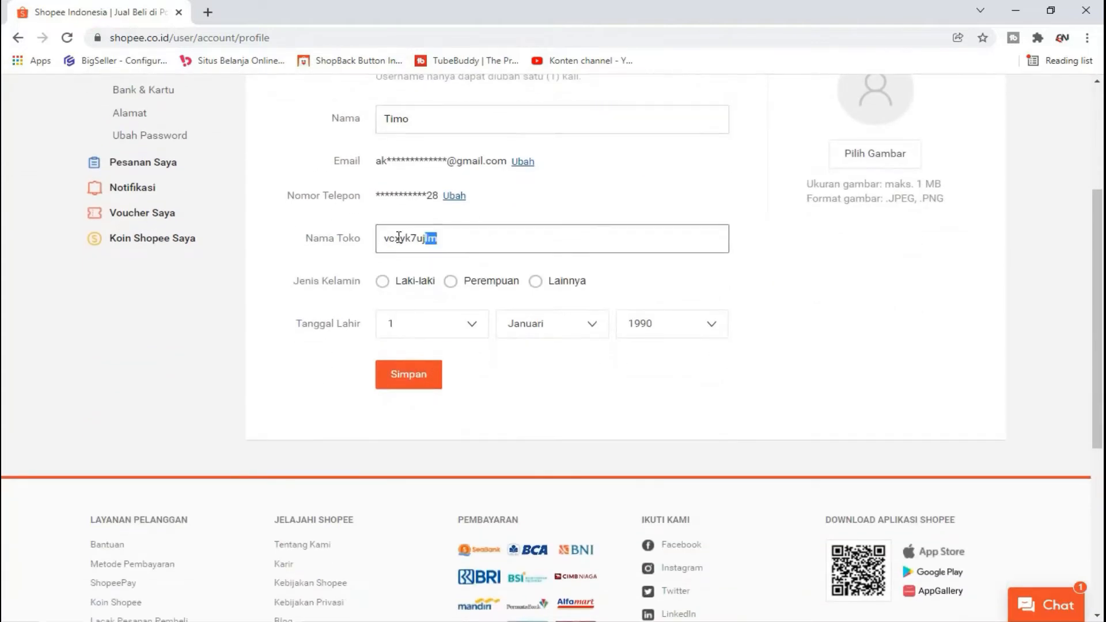
{"action": "scroll", "coordinate": [455, 277], "scroll_direction": "up", "scroll_amount": 2}
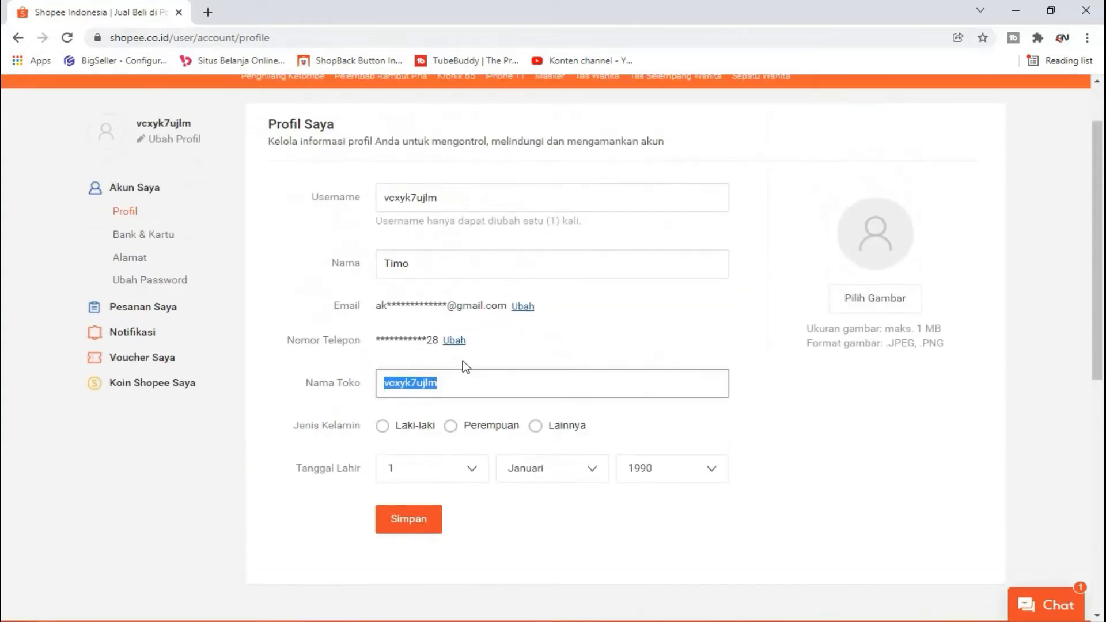
{"action": "scroll", "coordinate": [462, 362], "scroll_direction": "down", "scroll_amount": 1}
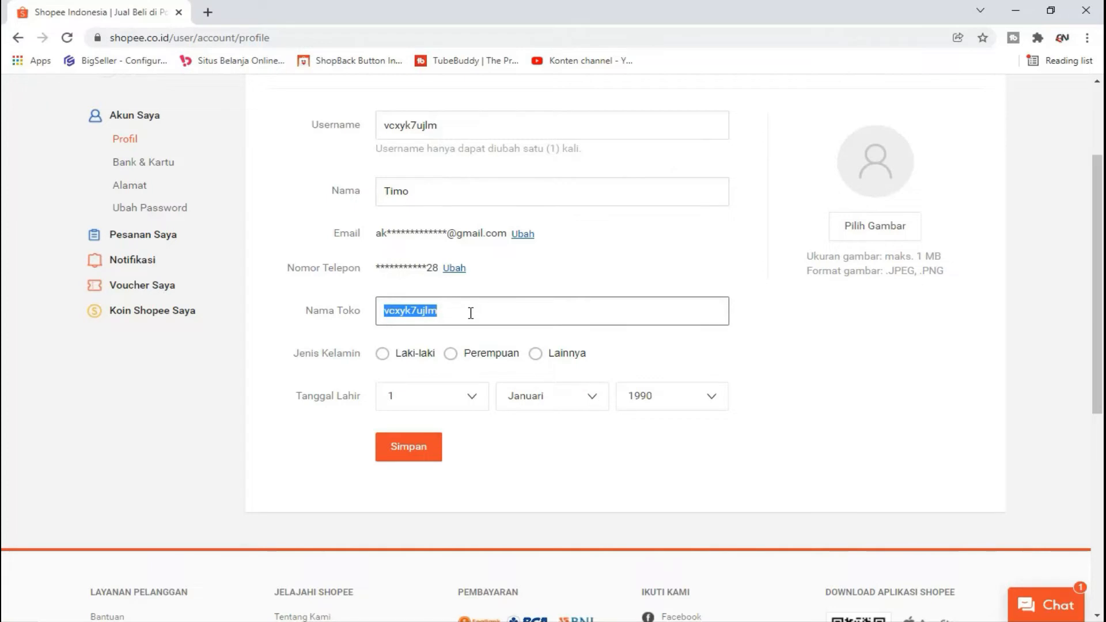
{"action": "type", "text": "BL "}
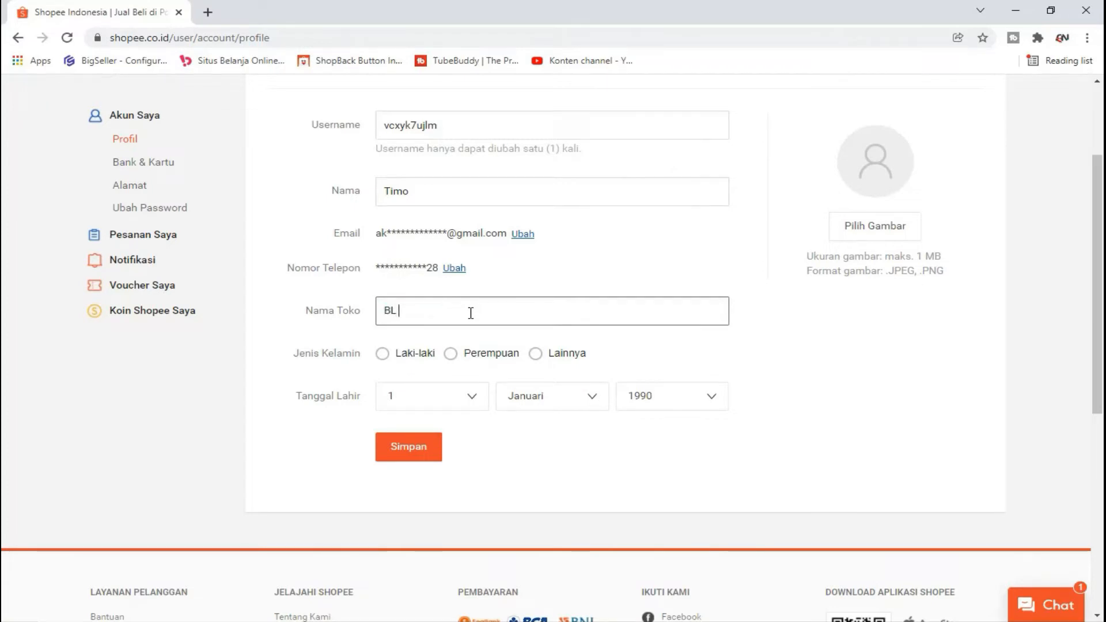
{"action": "type", "text": "STORE"}
Step: Select Laki-laki as gender, set the birth date to 14 September, and save
{"action": "scroll", "coordinate": [420, 354], "scroll_direction": "down", "scroll_amount": 2}
{"action": "left_click", "coordinate": [403, 212]}
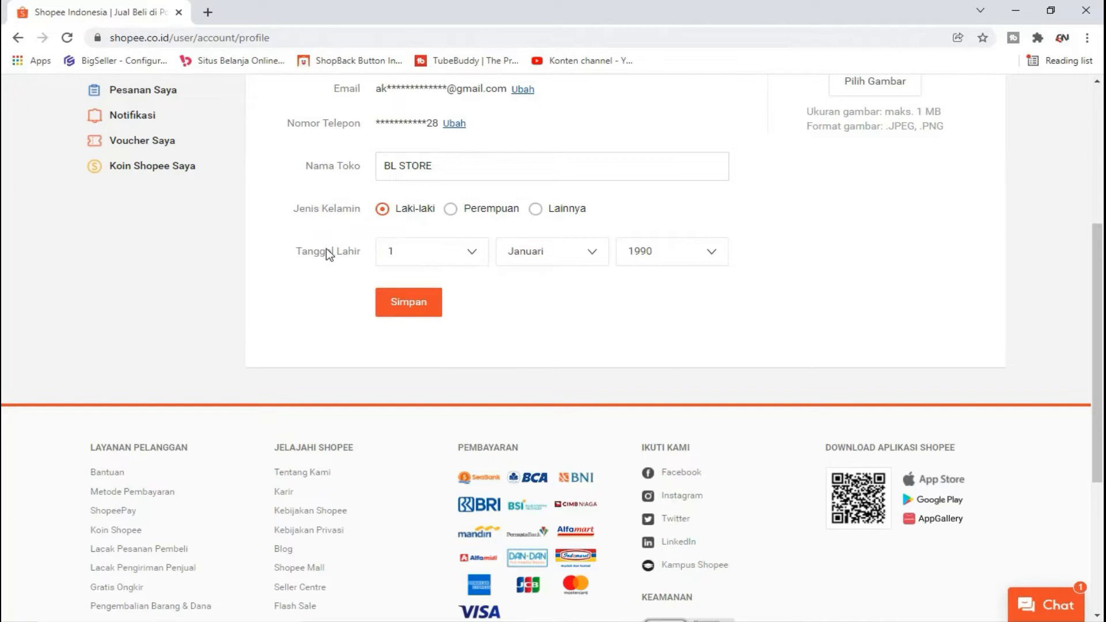
{"action": "left_click", "coordinate": [586, 255]}
{"action": "scroll", "coordinate": [570, 305], "scroll_direction": "down", "scroll_amount": 2}
{"action": "left_click", "coordinate": [565, 301]}
{"action": "left_click", "coordinate": [466, 257]}
{"action": "scroll", "coordinate": [457, 311], "scroll_direction": "down", "scroll_amount": 3}
{"action": "left_click", "coordinate": [449, 295]}
{"action": "scroll", "coordinate": [526, 338], "scroll_direction": "up", "scroll_amount": 5}
{"action": "scroll", "coordinate": [654, 375], "scroll_direction": "down", "scroll_amount": 3}
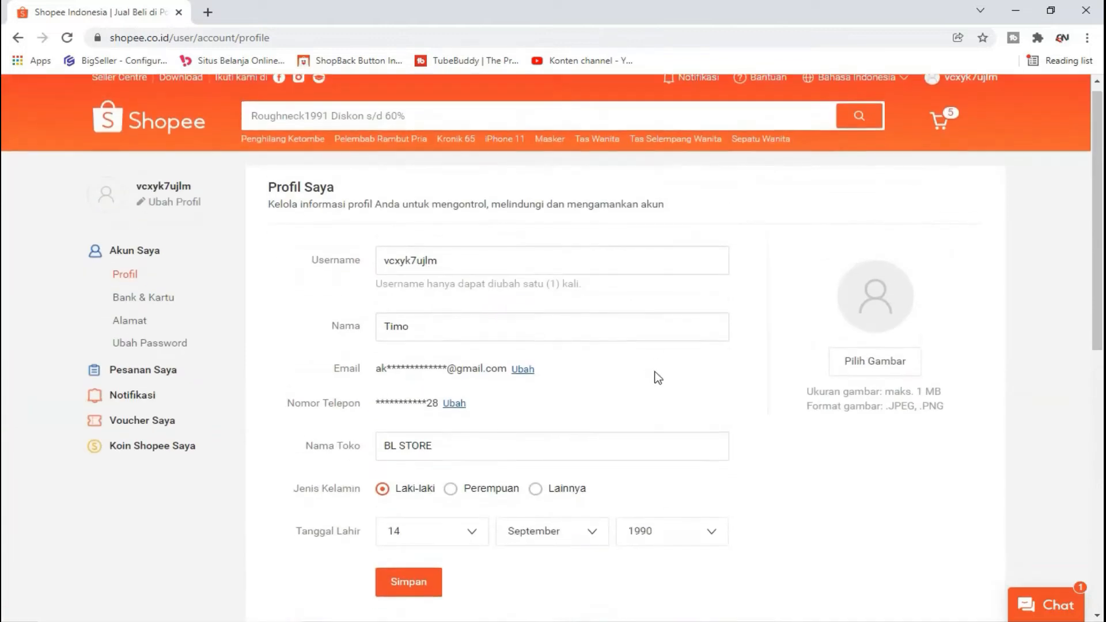
{"action": "left_click", "coordinate": [420, 449]}
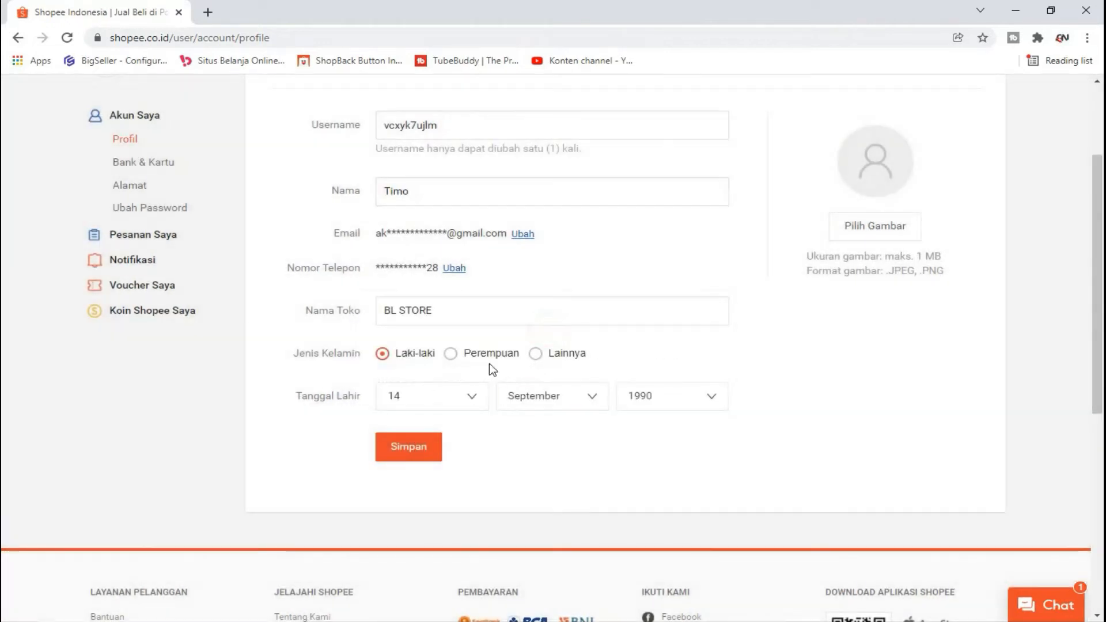
Step: Correct the shop name to 'BL245 STORE' and save the profile again
{"action": "left_click", "coordinate": [393, 313]}
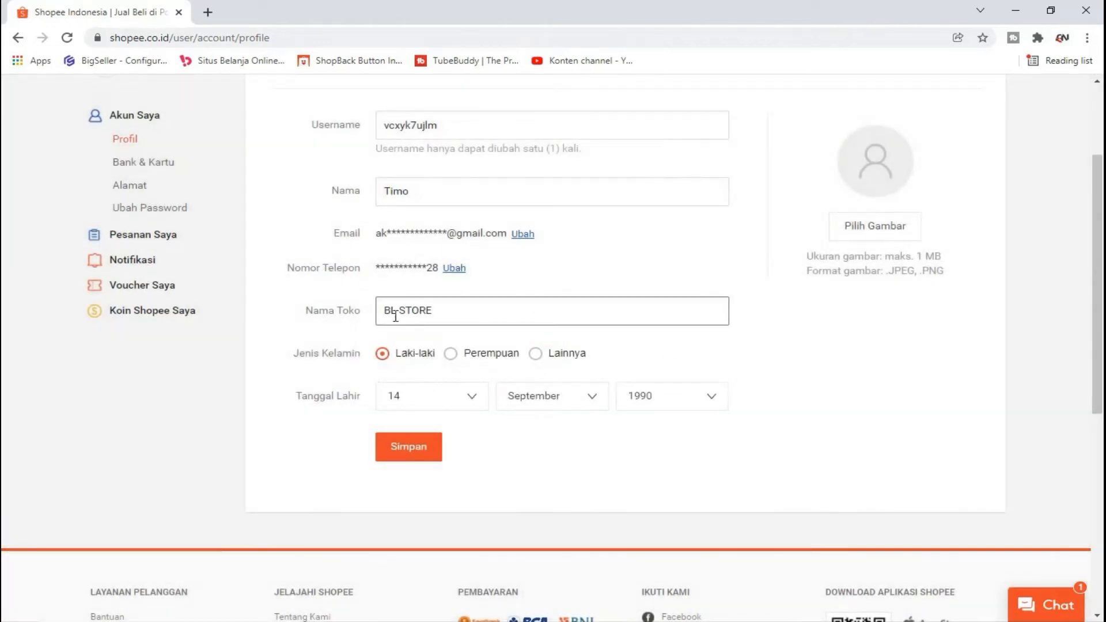
{"action": "type", "text": "245"}
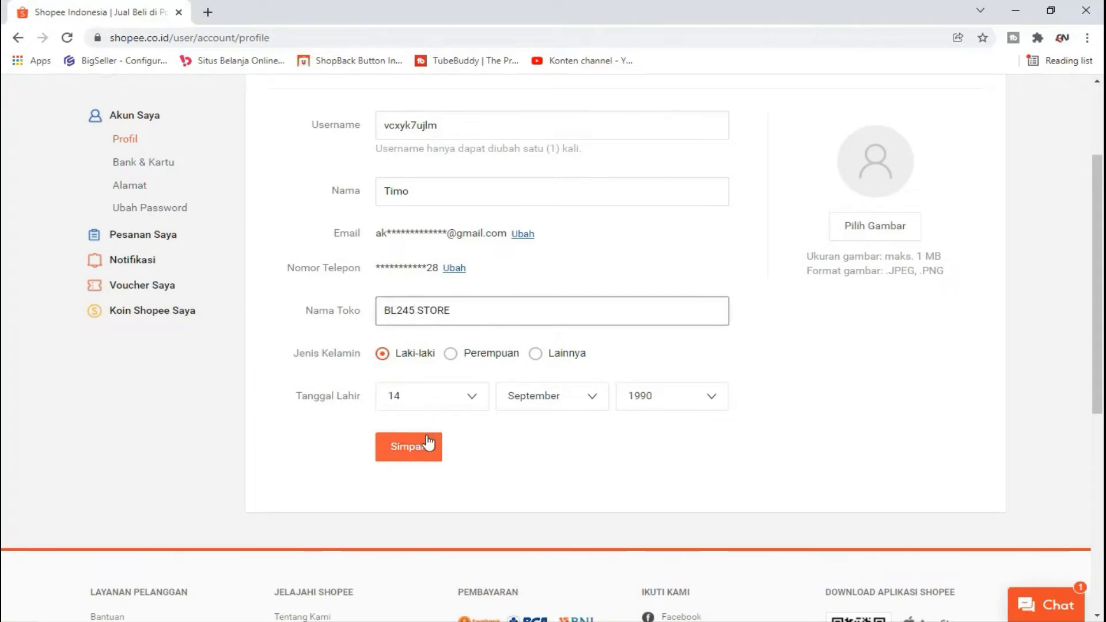
{"action": "left_click", "coordinate": [426, 444]}
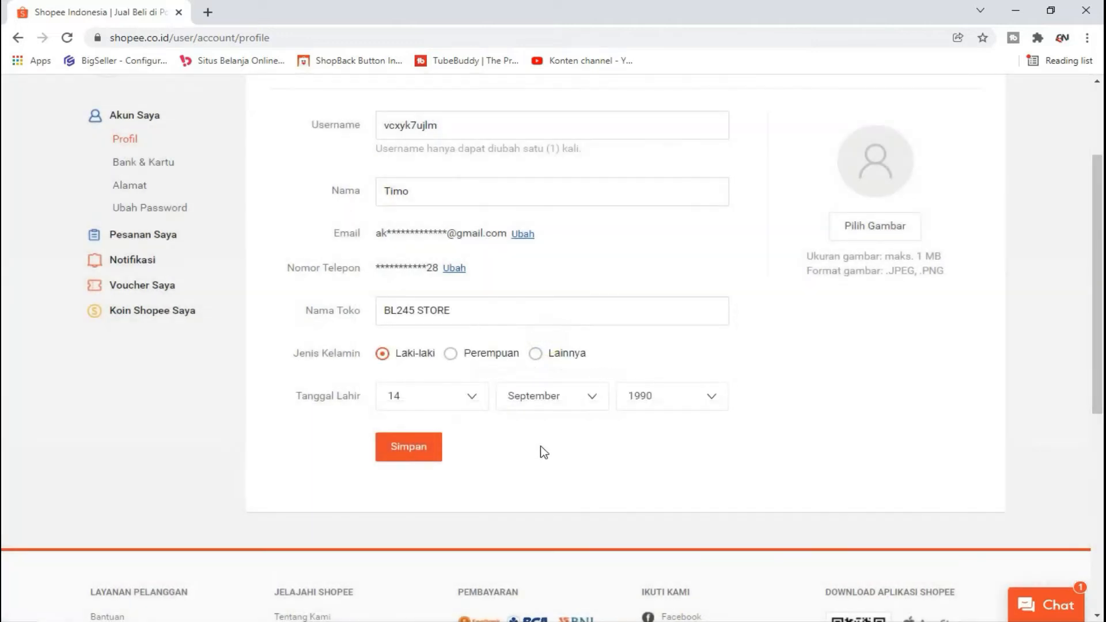
{"action": "scroll", "coordinate": [541, 446], "scroll_direction": "up", "scroll_amount": 3}
{"action": "scroll", "coordinate": [472, 412], "scroll_direction": "down", "scroll_amount": 4}
{"action": "left_click", "coordinate": [424, 377]}
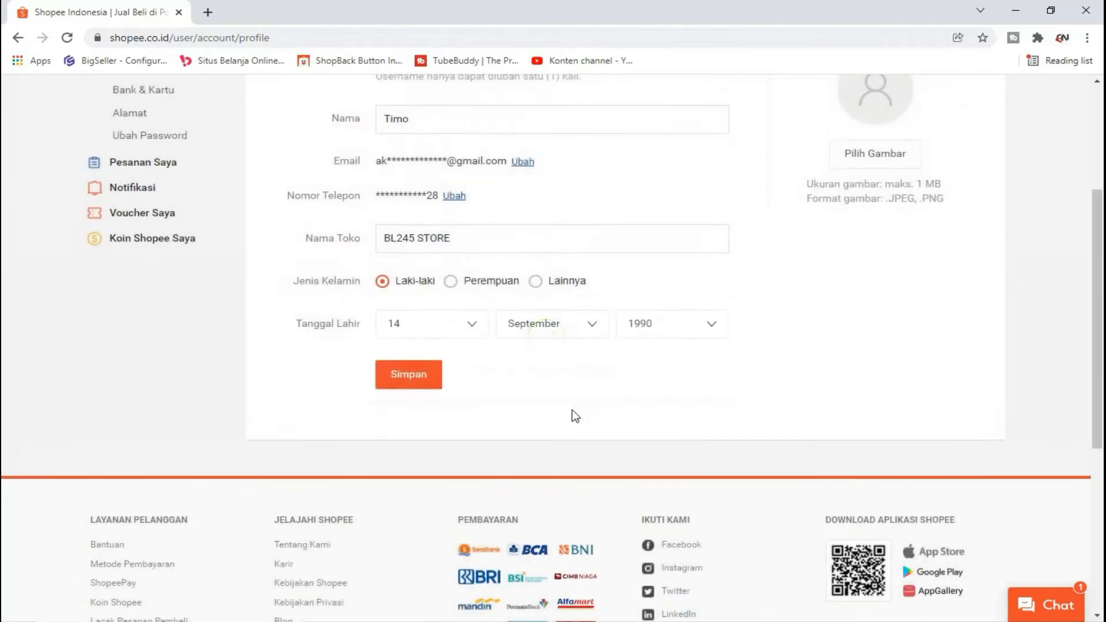
{"action": "scroll", "coordinate": [405, 323], "scroll_direction": "up", "scroll_amount": 4}
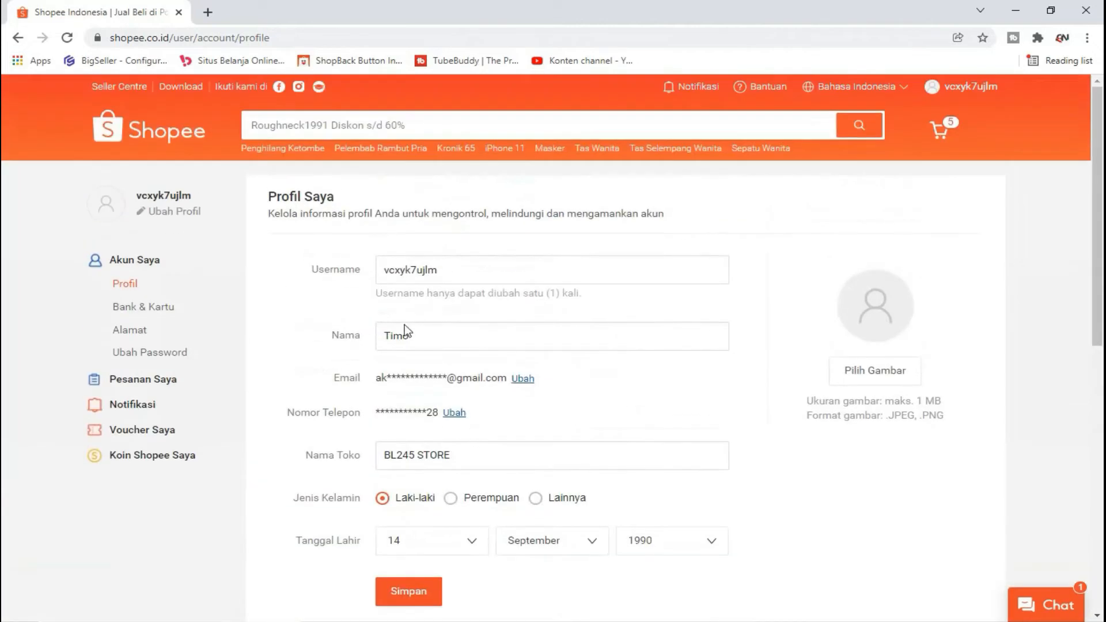
Step: Go to the Bank & Kartu page, which has no saved cards
{"action": "left_click", "coordinate": [168, 314]}
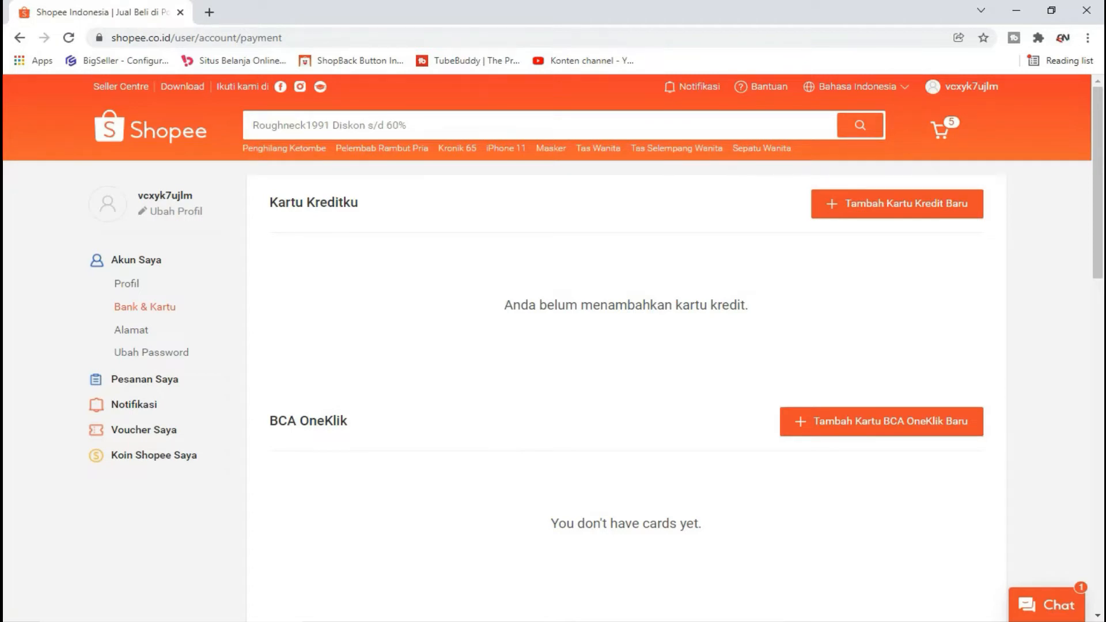
Step: Go to the empty Alamat page and open the Alamat Baru form
{"action": "left_click", "coordinate": [176, 336]}
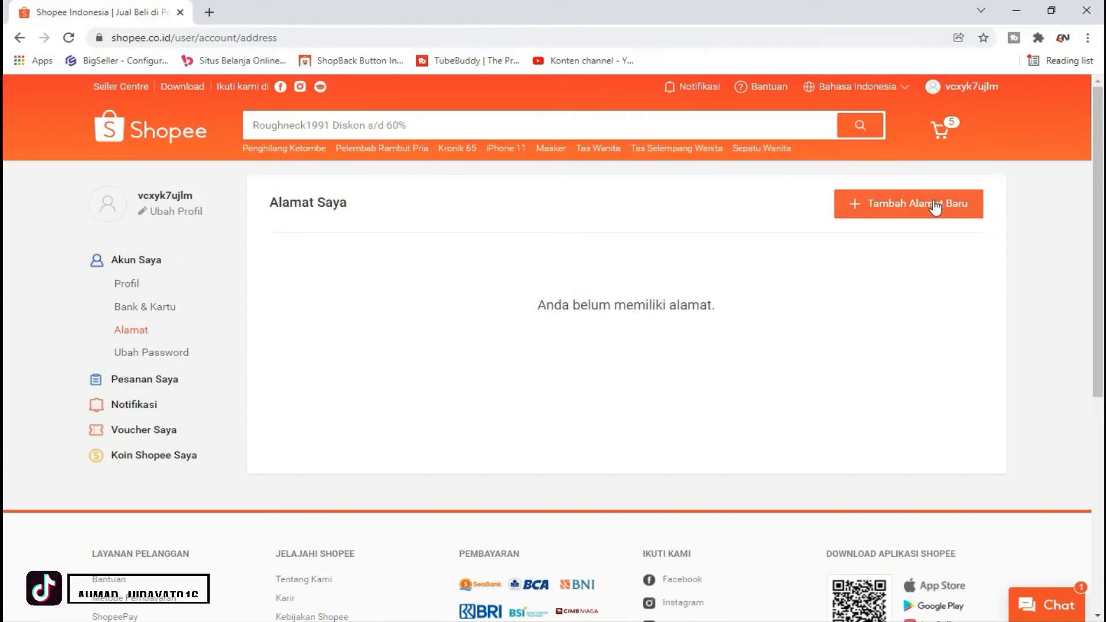
{"action": "left_click", "coordinate": [965, 203]}
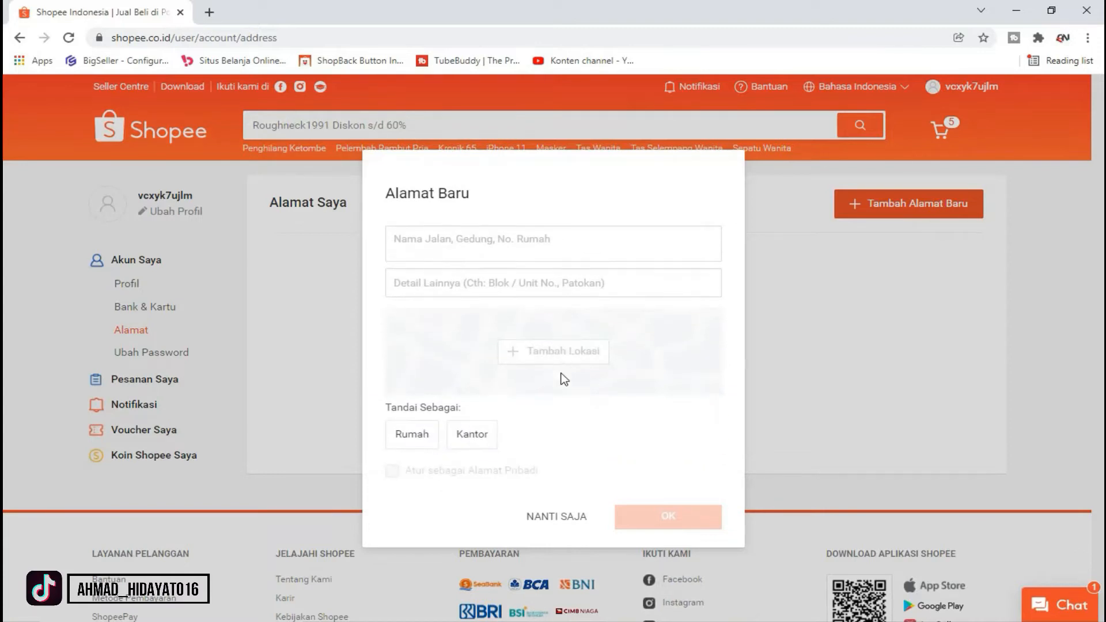
Step: Enter the recipient's full name and use the saved phone number
{"action": "left_click", "coordinate": [466, 232]}
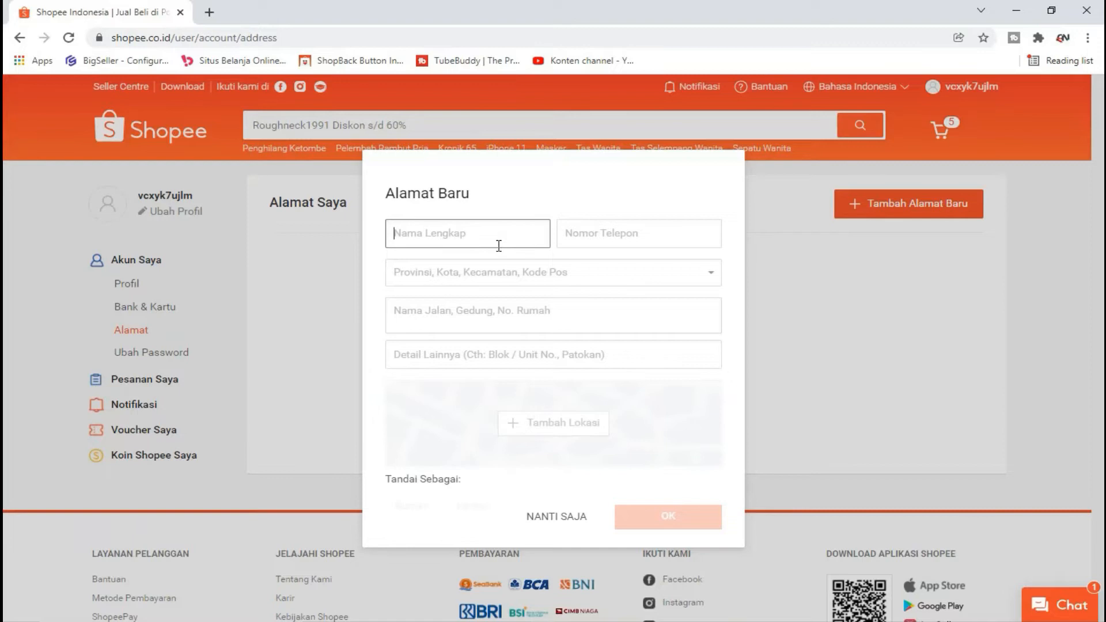
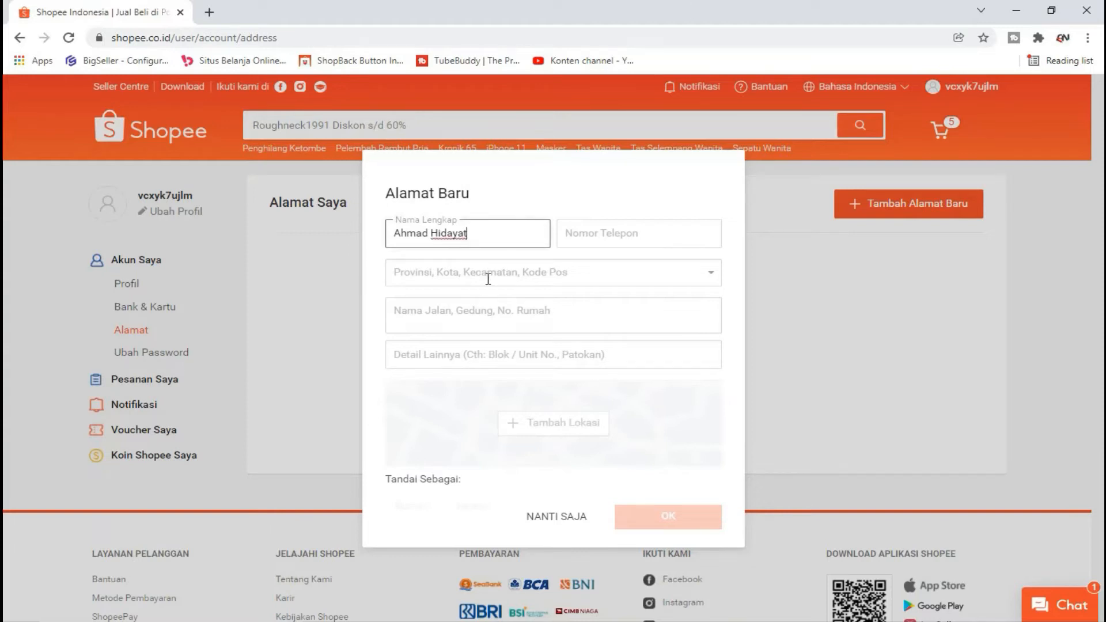
{"action": "left_click", "coordinate": [646, 229]}
{"action": "left_click", "coordinate": [694, 267]}
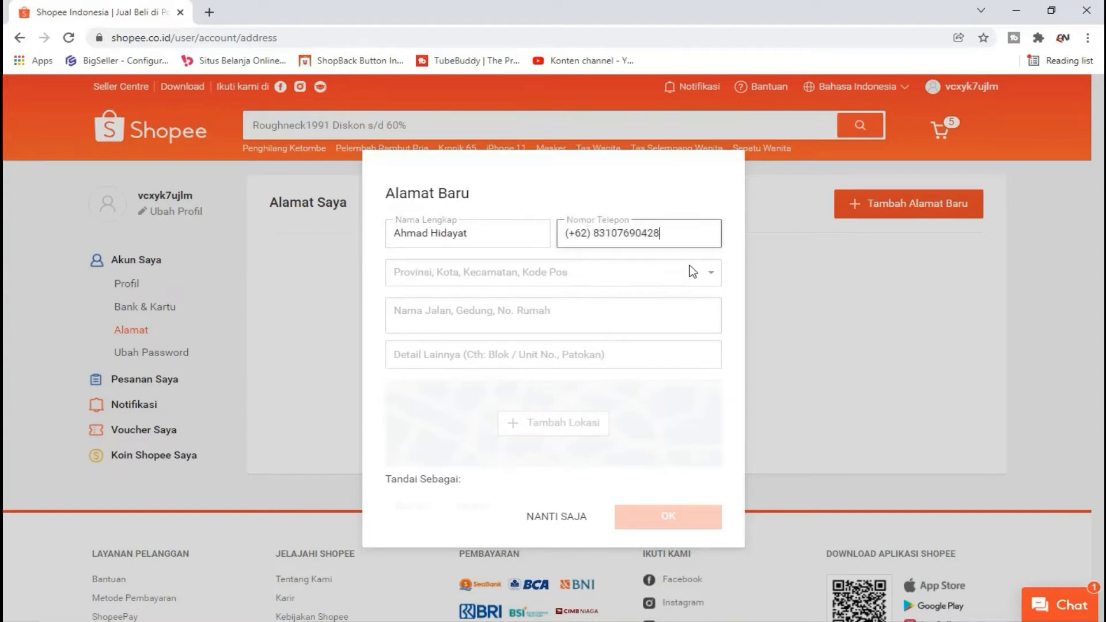
Step: Choose the province, Jakarta Selatan city, district and postal code for the address
{"action": "left_click", "coordinate": [607, 270]}
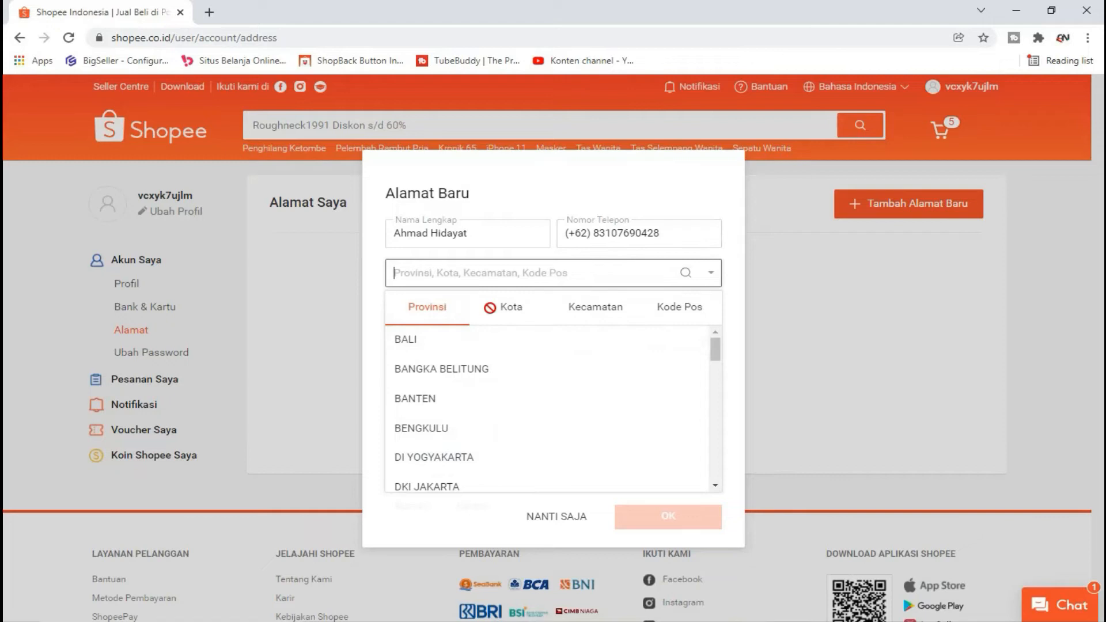
{"action": "scroll", "coordinate": [543, 370], "scroll_direction": "down", "scroll_amount": 2}
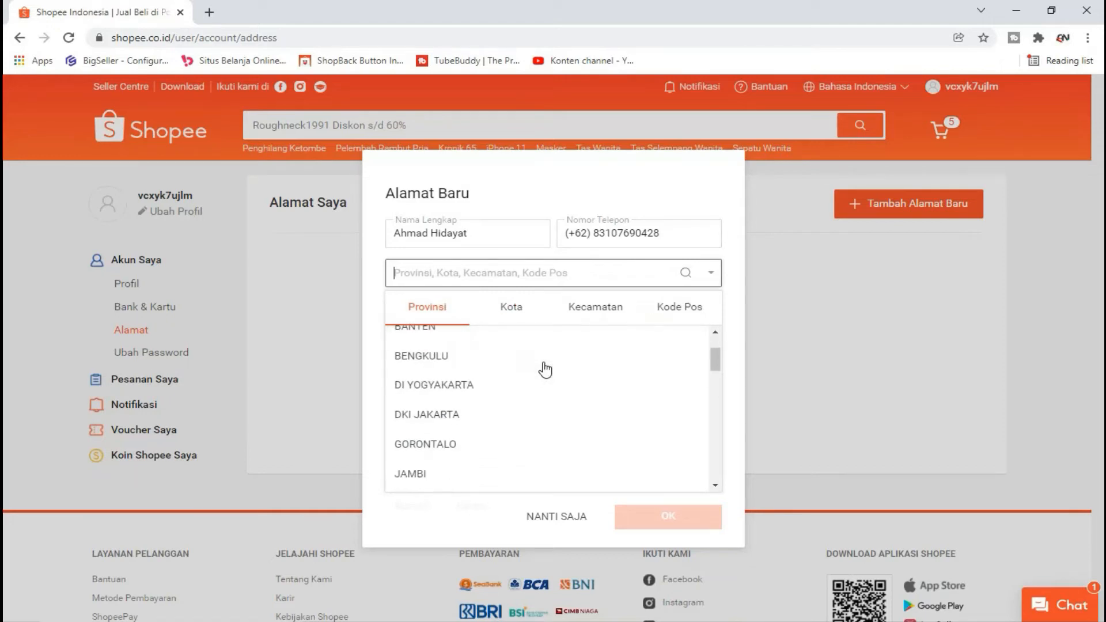
{"action": "left_click", "coordinate": [499, 413]}
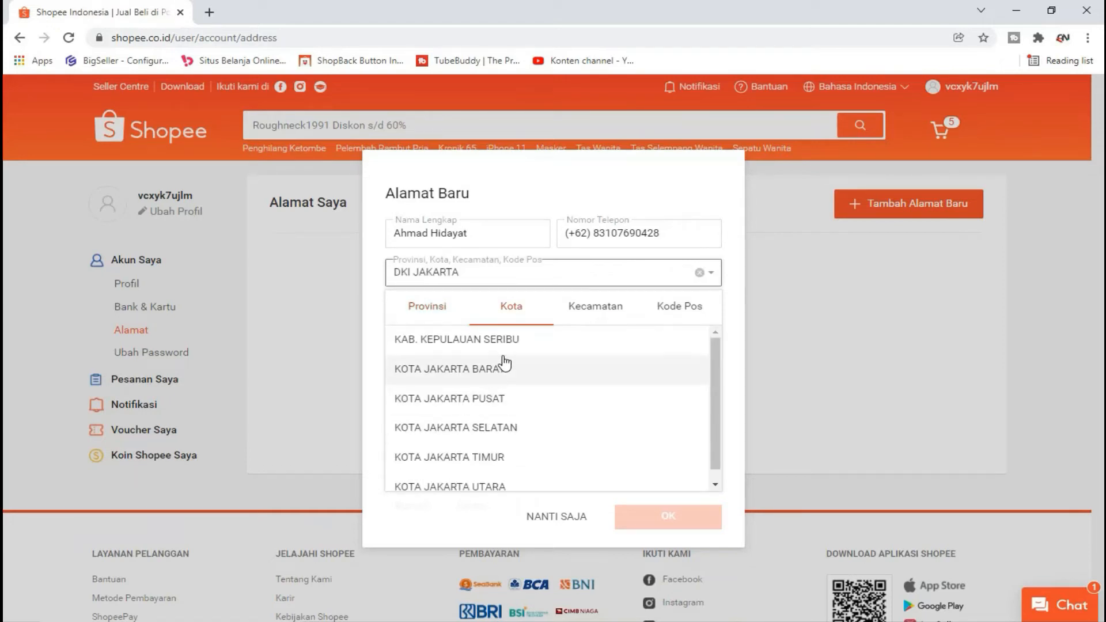
{"action": "left_click", "coordinate": [525, 427]}
{"action": "scroll", "coordinate": [529, 398], "scroll_direction": "down", "scroll_amount": 2}
{"action": "scroll", "coordinate": [529, 399], "scroll_direction": "up", "scroll_amount": 2}
{"action": "scroll", "coordinate": [524, 383], "scroll_direction": "down", "scroll_amount": 4}
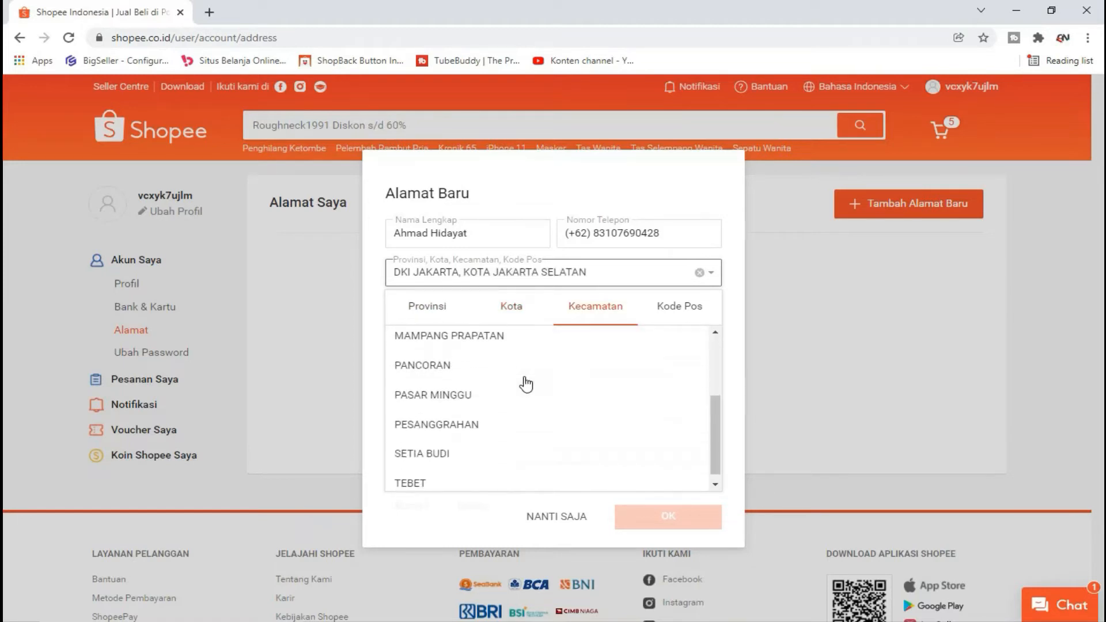
{"action": "left_click", "coordinate": [490, 398]}
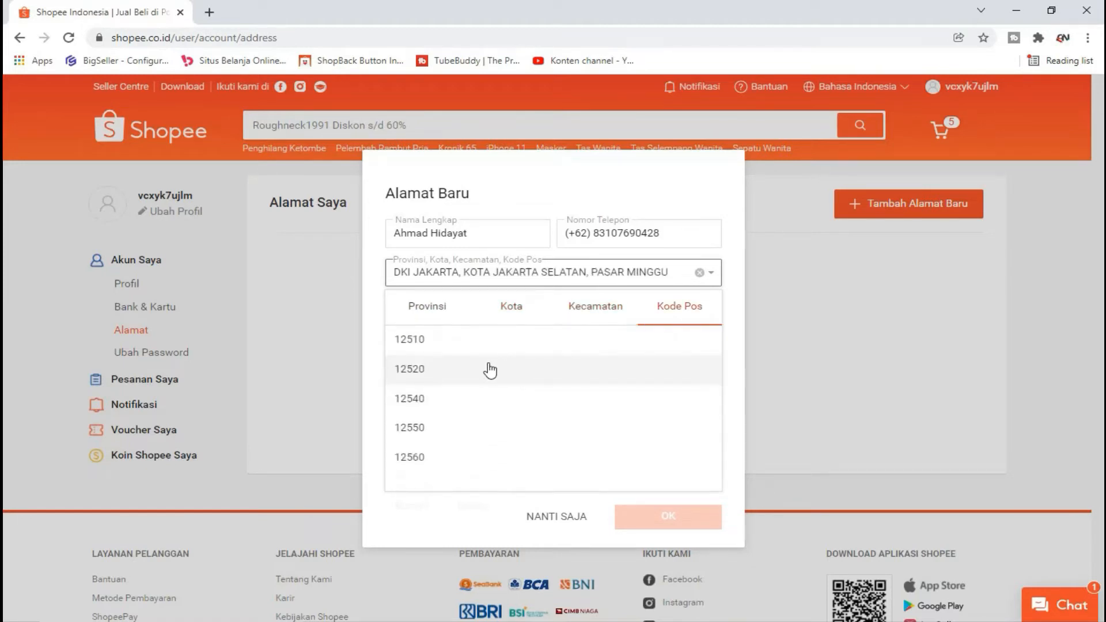
{"action": "left_click", "coordinate": [463, 374]}
Step: Place the cursor in the Nama Jalan street field, ready to enter the street
{"action": "left_click", "coordinate": [511, 319]}
{"action": "scroll", "coordinate": [473, 312], "scroll_direction": "down", "scroll_amount": 2}
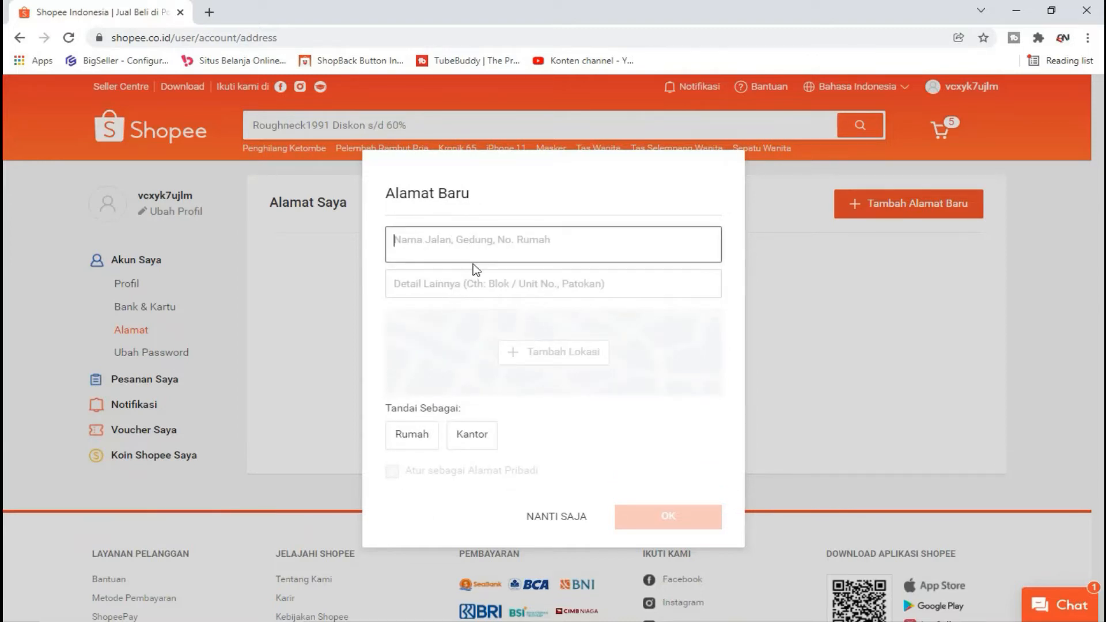
{"action": "scroll", "coordinate": [461, 279], "scroll_direction": "up", "scroll_amount": 1}
{"action": "scroll", "coordinate": [462, 279], "scroll_direction": "up", "scroll_amount": 2}
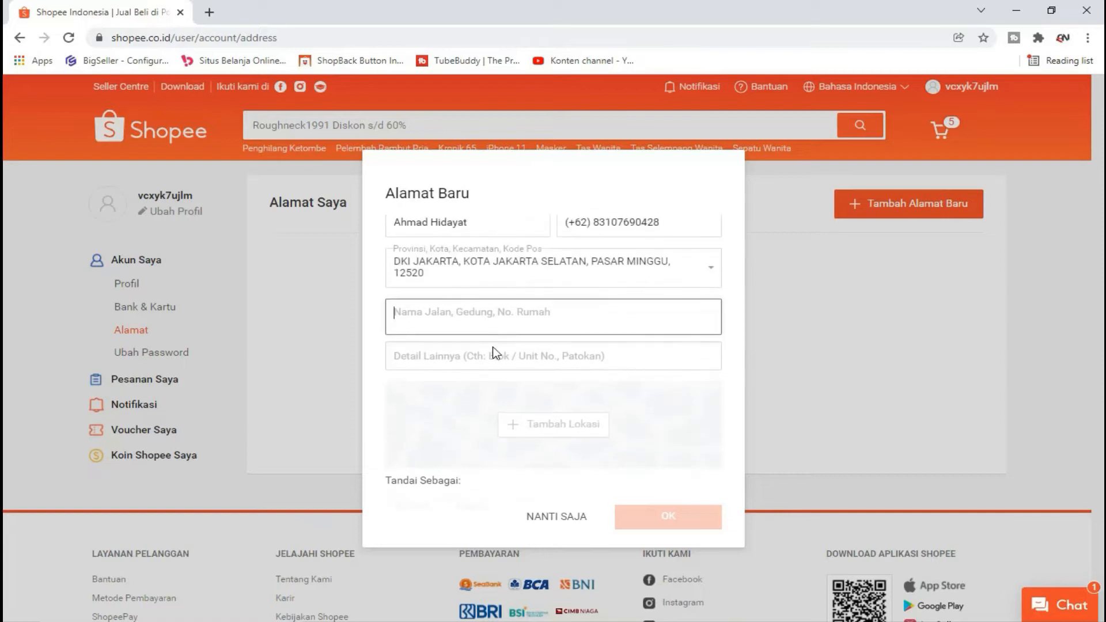
{"action": "key", "text": "Tab"}
{"action": "left_click", "coordinate": [486, 316]}
{"action": "scroll", "coordinate": [487, 299], "scroll_direction": "down", "scroll_amount": 2}
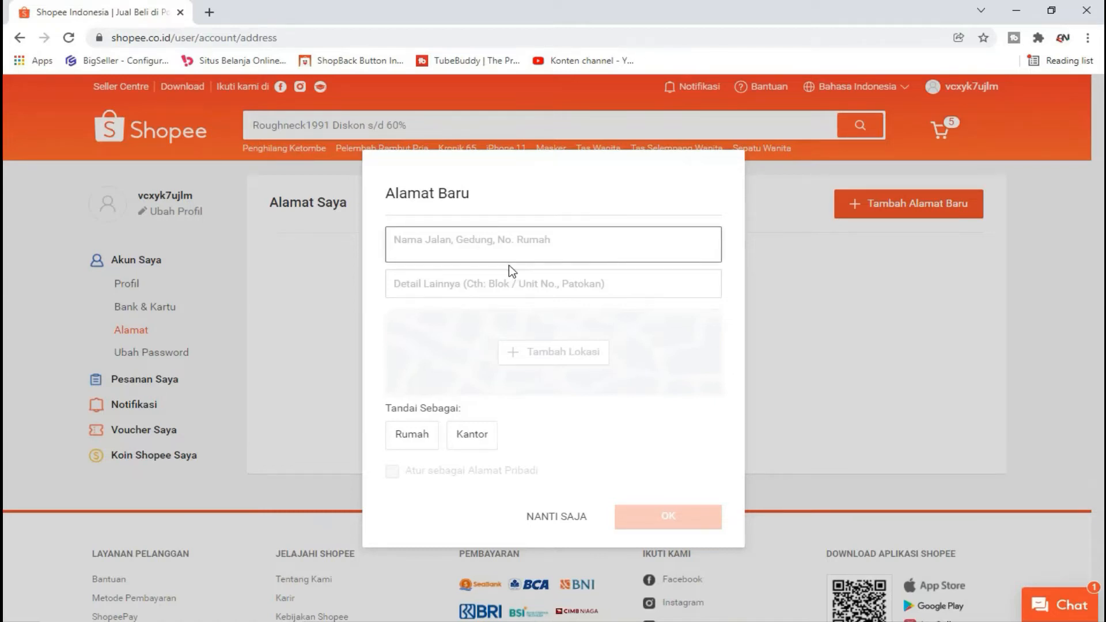
Step: Fill the street from the first 'Jl' suggestion and enter landmark details in Detail Lainnya
{"action": "type", "text": "Jl"}
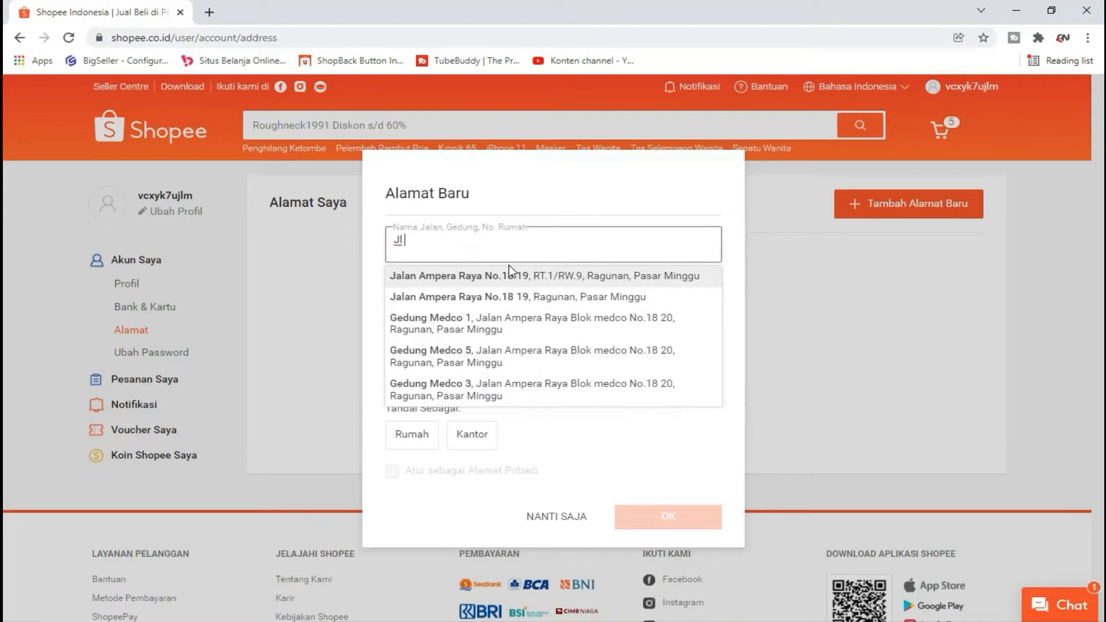
{"action": "left_click", "coordinate": [515, 279]}
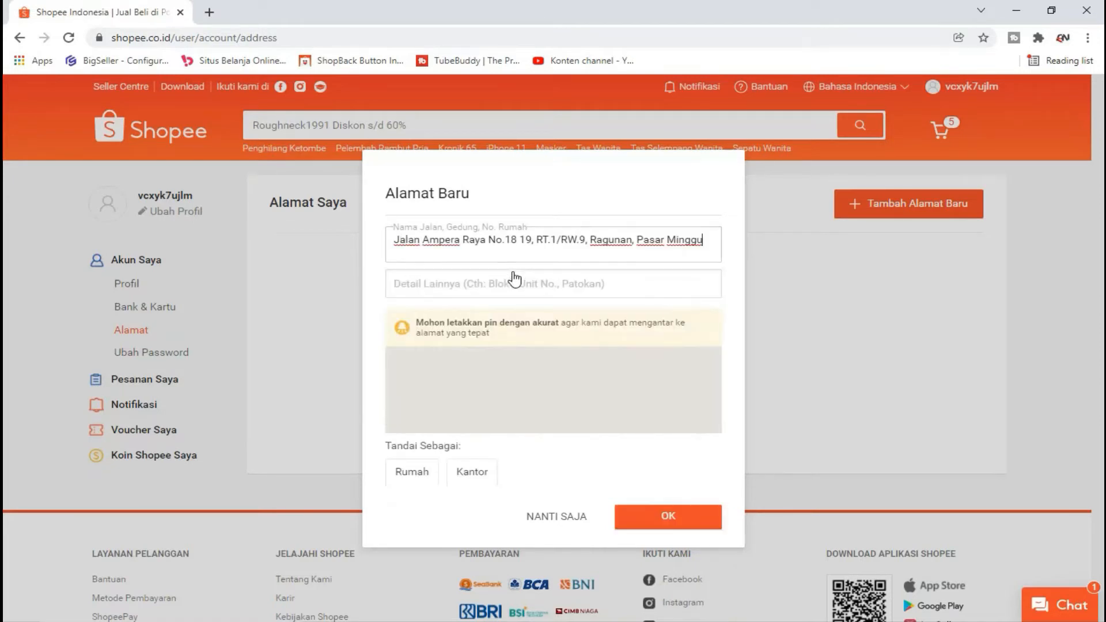
{"action": "left_click", "coordinate": [532, 283]}
{"action": "scroll", "coordinate": [568, 294], "scroll_direction": "down", "scroll_amount": 1}
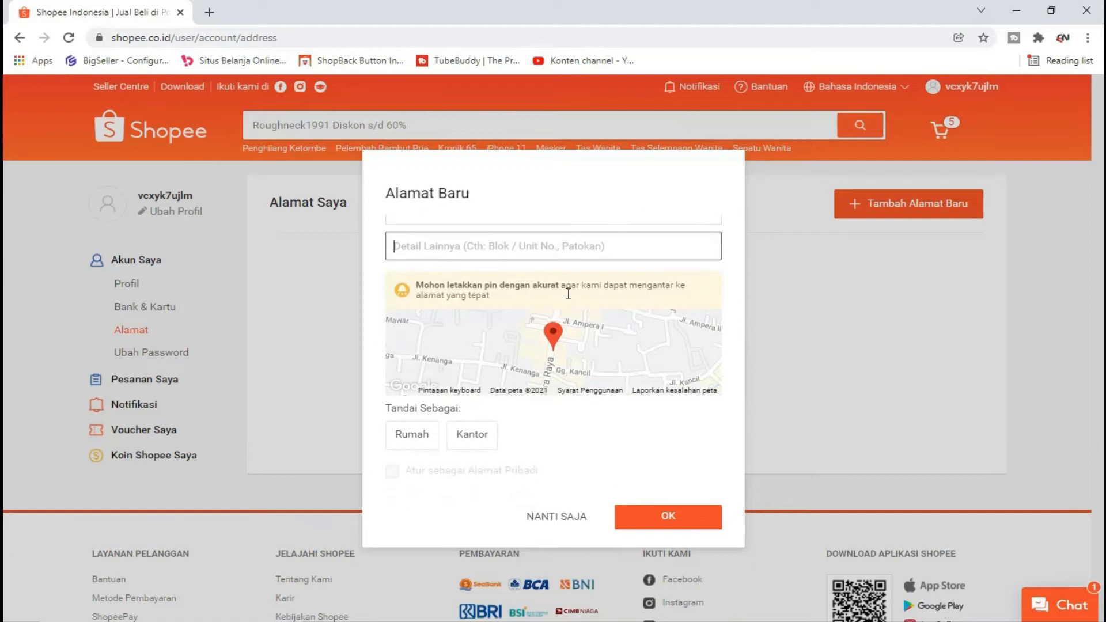
{"action": "scroll", "coordinate": [515, 249], "scroll_direction": "up", "scroll_amount": 1}
{"action": "scroll", "coordinate": [544, 257], "scroll_direction": "down", "scroll_amount": 1}
{"action": "scroll", "coordinate": [545, 257], "scroll_direction": "up", "scroll_amount": 2}
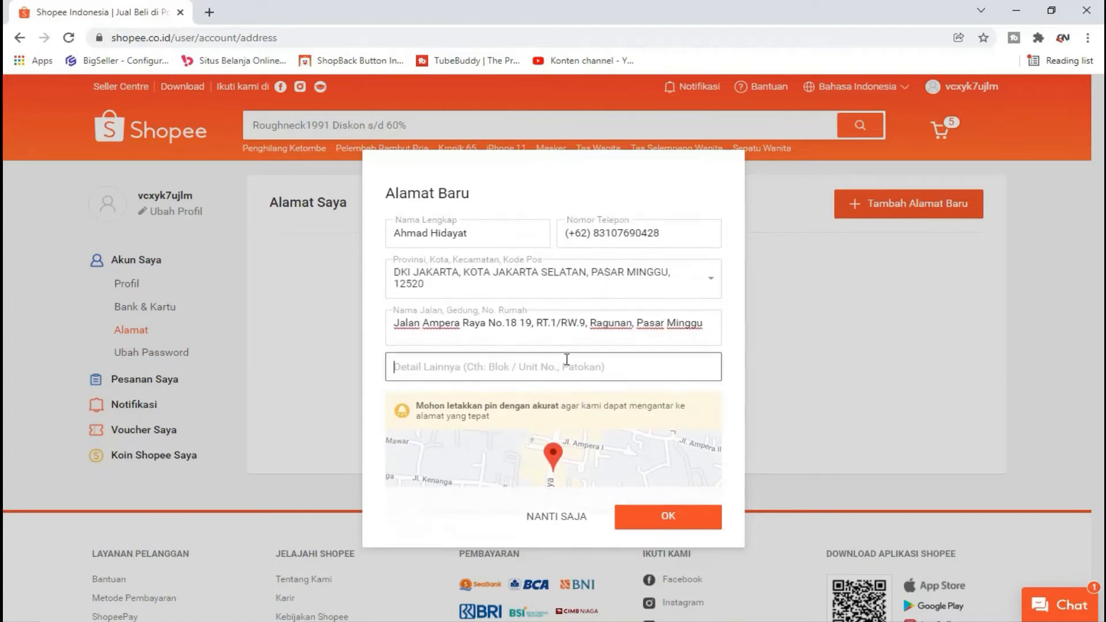
{"action": "type", "text": "R"}
{"action": "key", "text": "BackSpace"}
{"action": "type", "text": "Dekat Ragunan"}
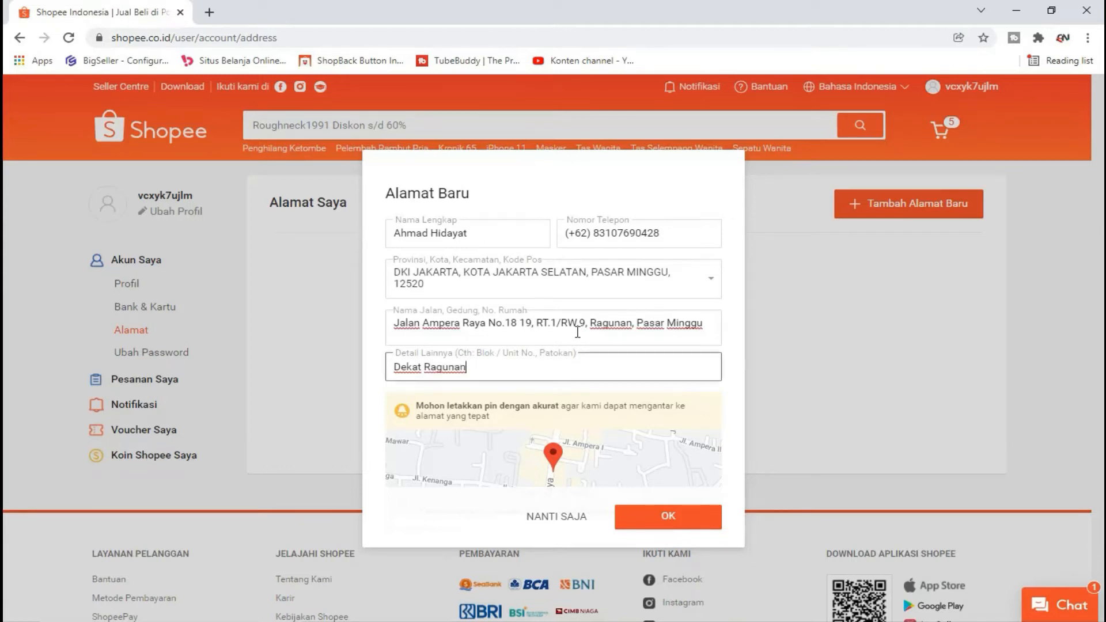
Step: Tag the address as Rumah and save it with OK
{"action": "scroll", "coordinate": [577, 332], "scroll_direction": "down", "scroll_amount": 2}
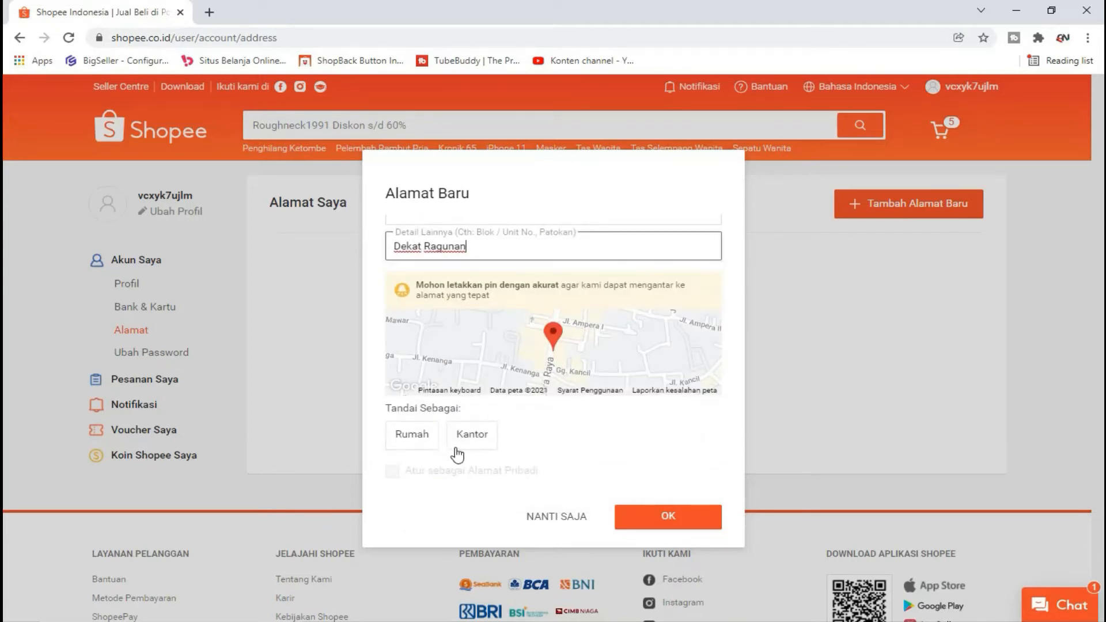
{"action": "left_click", "coordinate": [416, 448]}
{"action": "left_click", "coordinate": [468, 443]}
{"action": "left_click", "coordinate": [404, 441]}
{"action": "left_click", "coordinate": [486, 445]}
{"action": "left_click", "coordinate": [411, 440]}
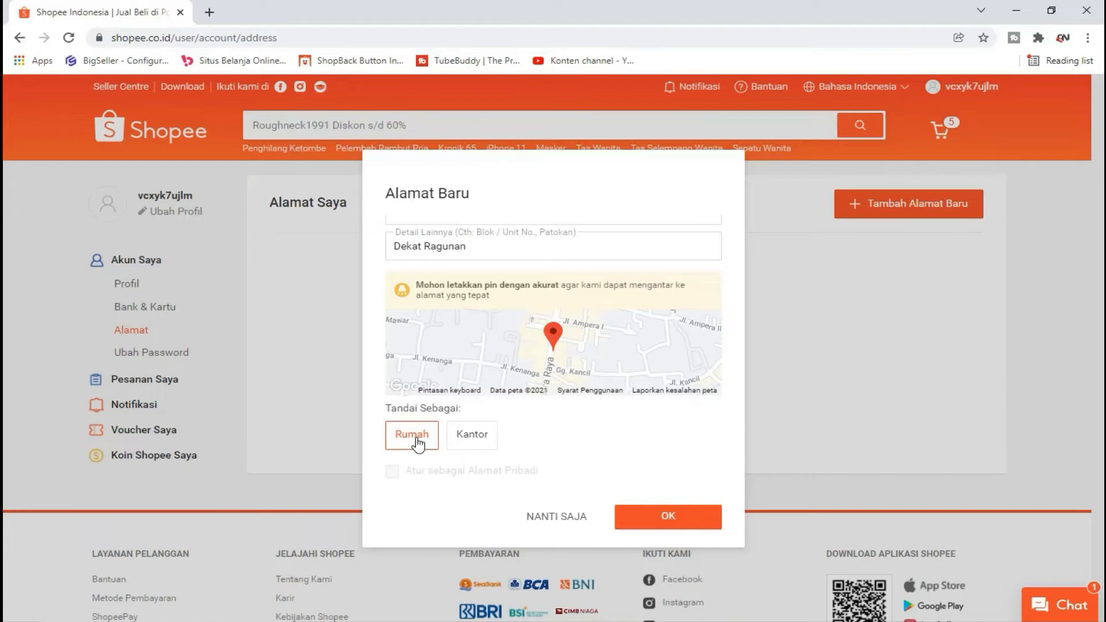
{"action": "double_click", "coordinate": [420, 442]}
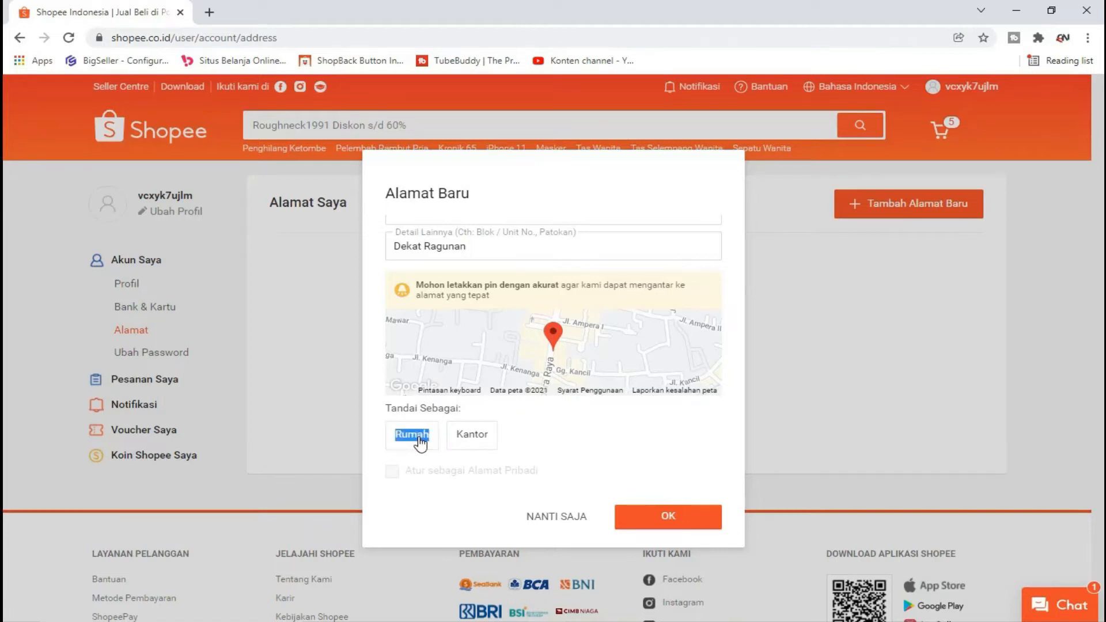
{"action": "left_click", "coordinate": [470, 436]}
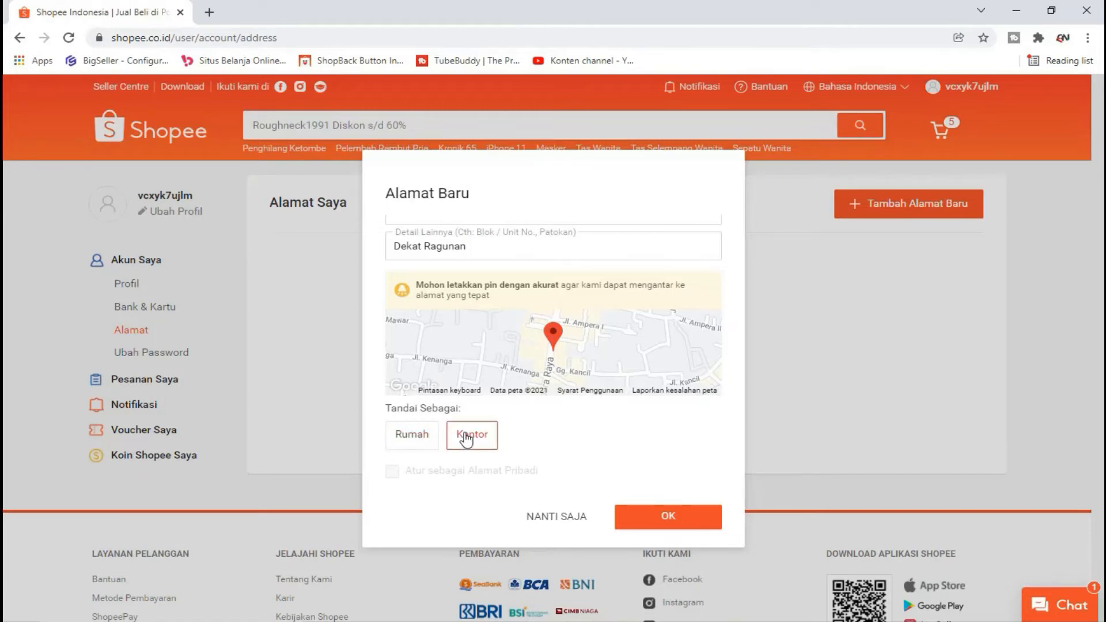
{"action": "left_click", "coordinate": [431, 441]}
{"action": "left_click", "coordinate": [466, 441]}
{"action": "left_click", "coordinate": [427, 442]}
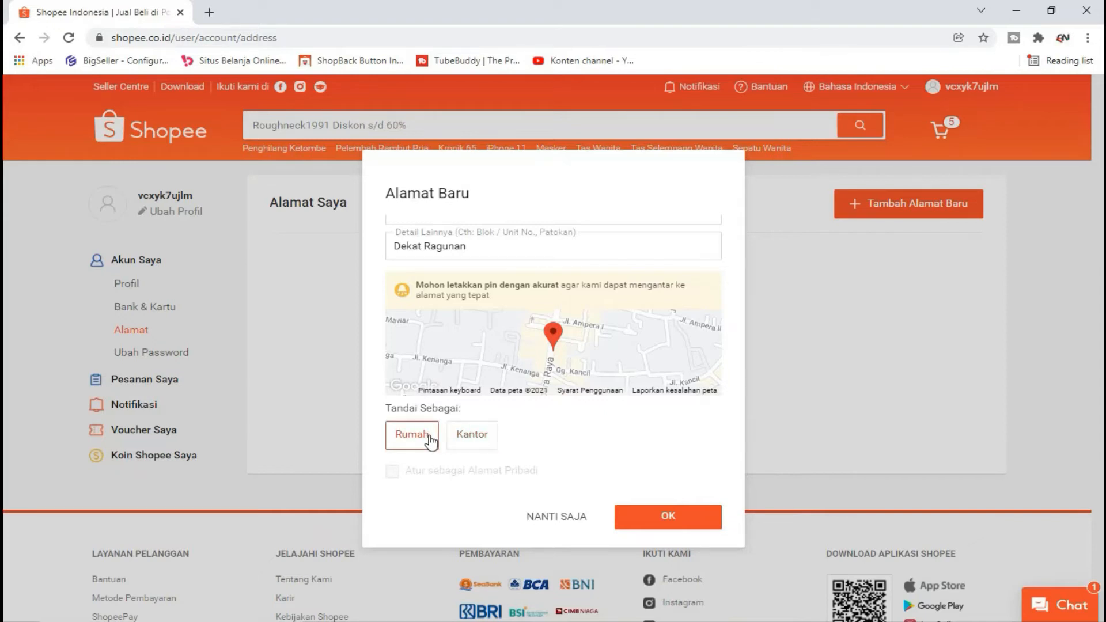
{"action": "left_click", "coordinate": [469, 439]}
{"action": "left_click", "coordinate": [430, 442]}
{"action": "left_click", "coordinate": [653, 521]}
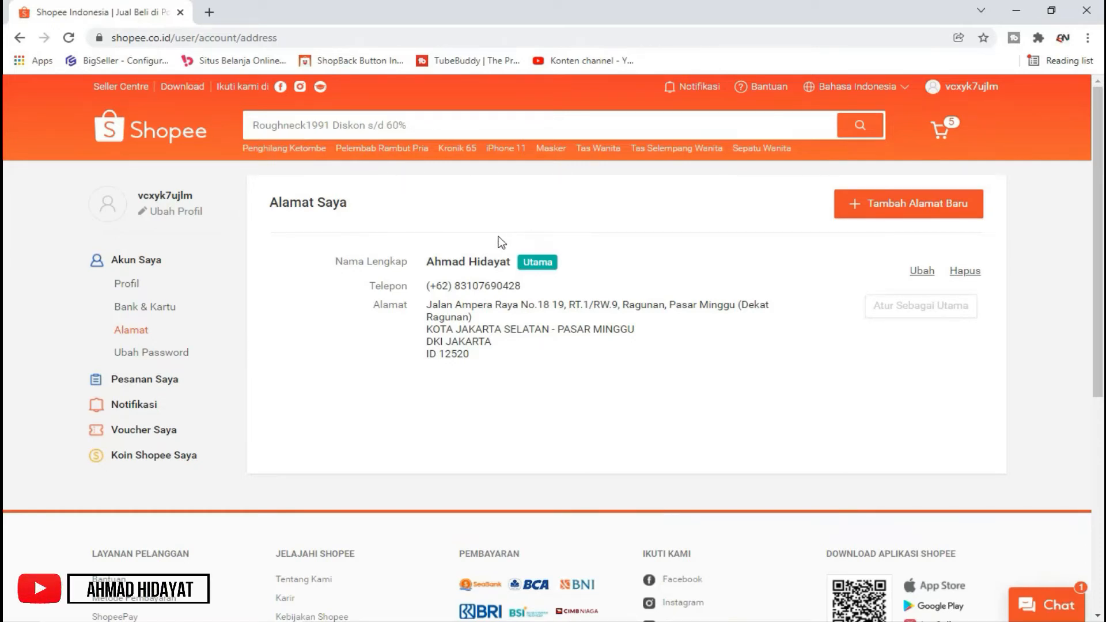
{"action": "left_click_drag", "start_coordinate": [432, 265], "coordinate": [559, 267]}
{"action": "left_click", "coordinate": [548, 255]}
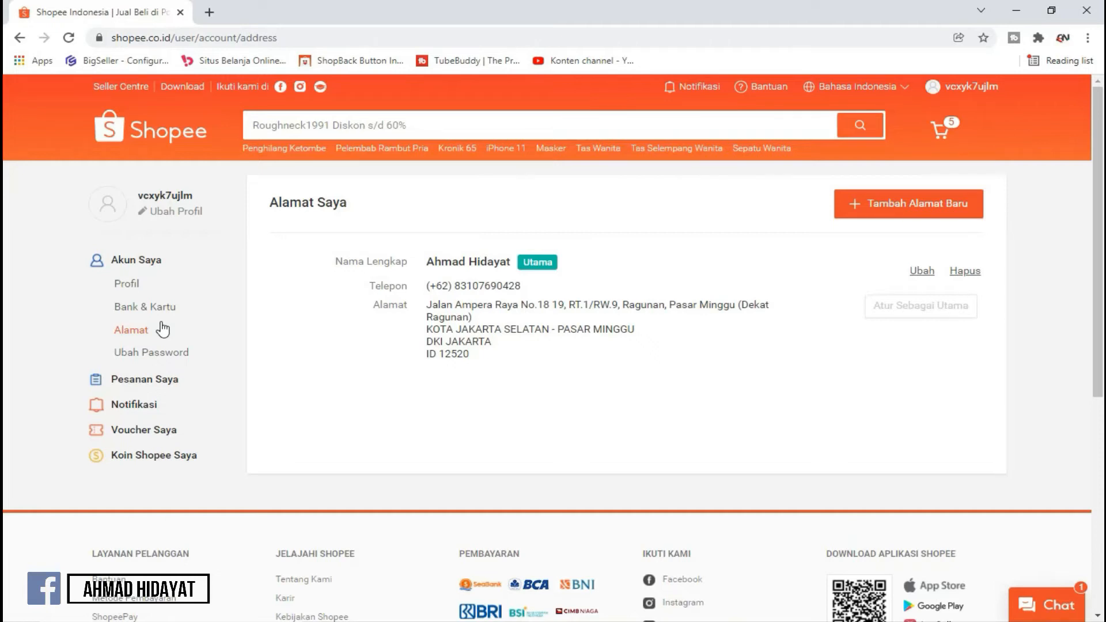
Step: Open Seller Centre in a new tab, close the cashback popup, and go to Profil Toko
{"action": "left_click", "coordinate": [119, 89]}
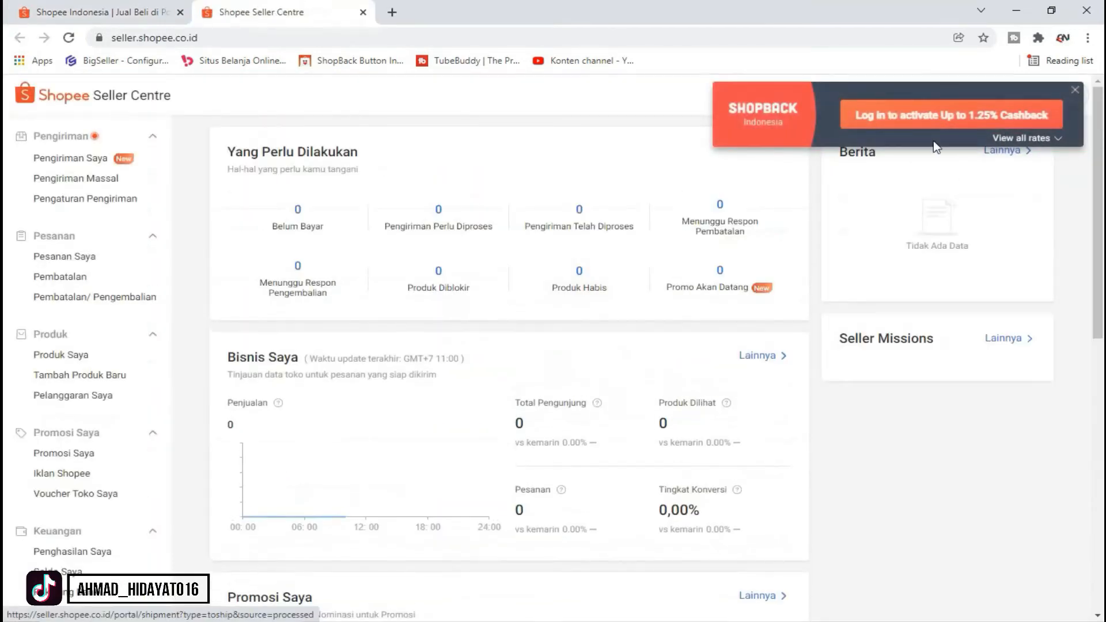
{"action": "left_click", "coordinate": [1073, 90]}
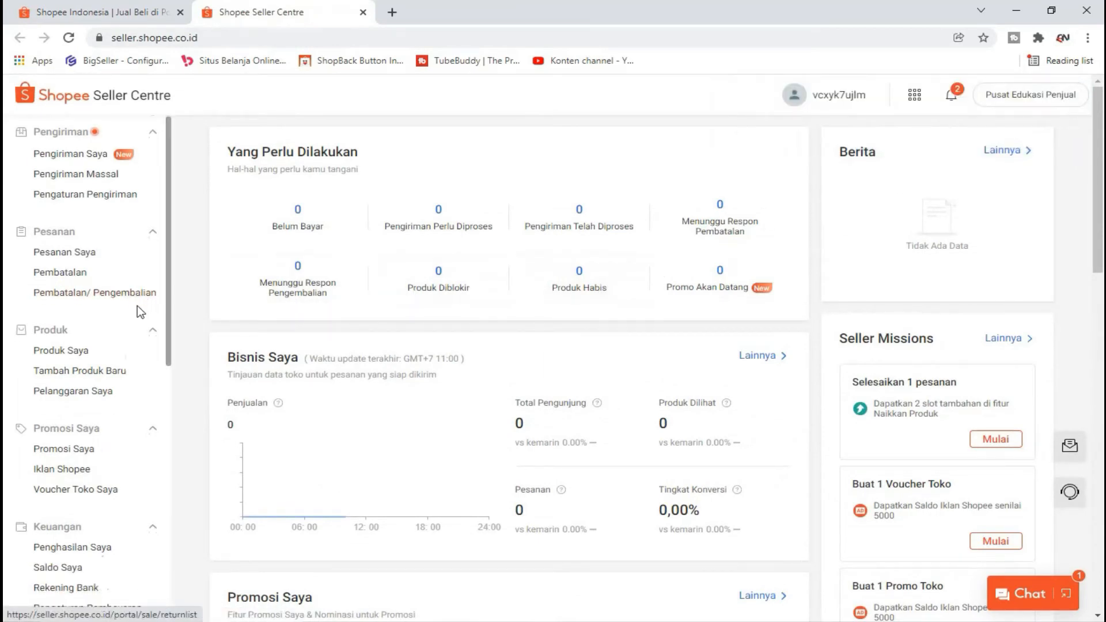
{"action": "scroll", "coordinate": [137, 305], "scroll_direction": "down", "scroll_amount": 8}
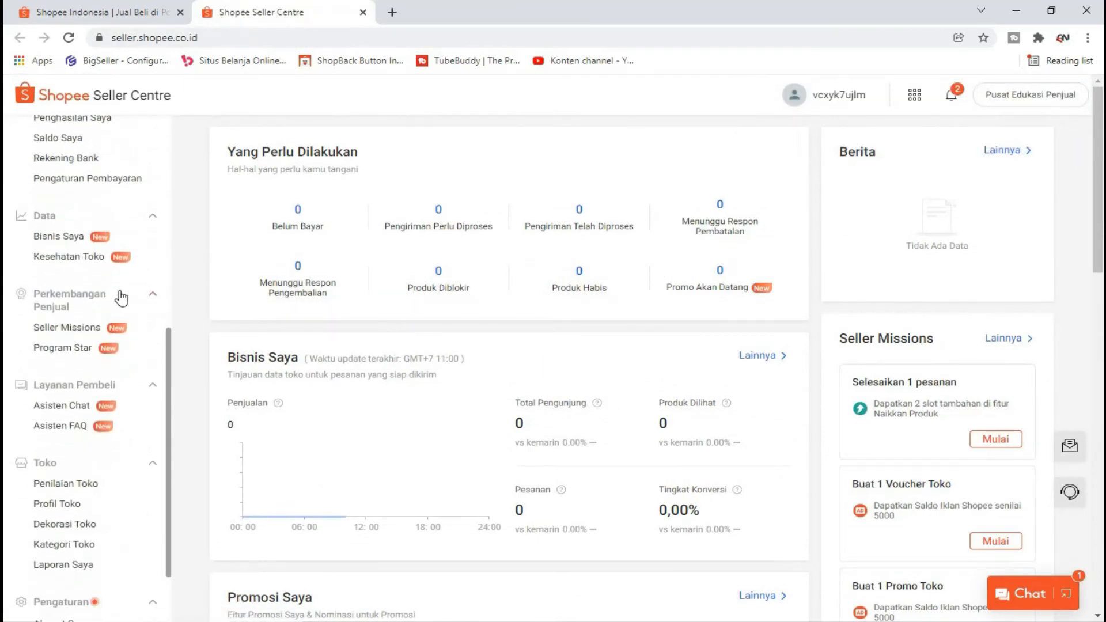
{"action": "scroll", "coordinate": [121, 299], "scroll_direction": "down", "scroll_amount": 2}
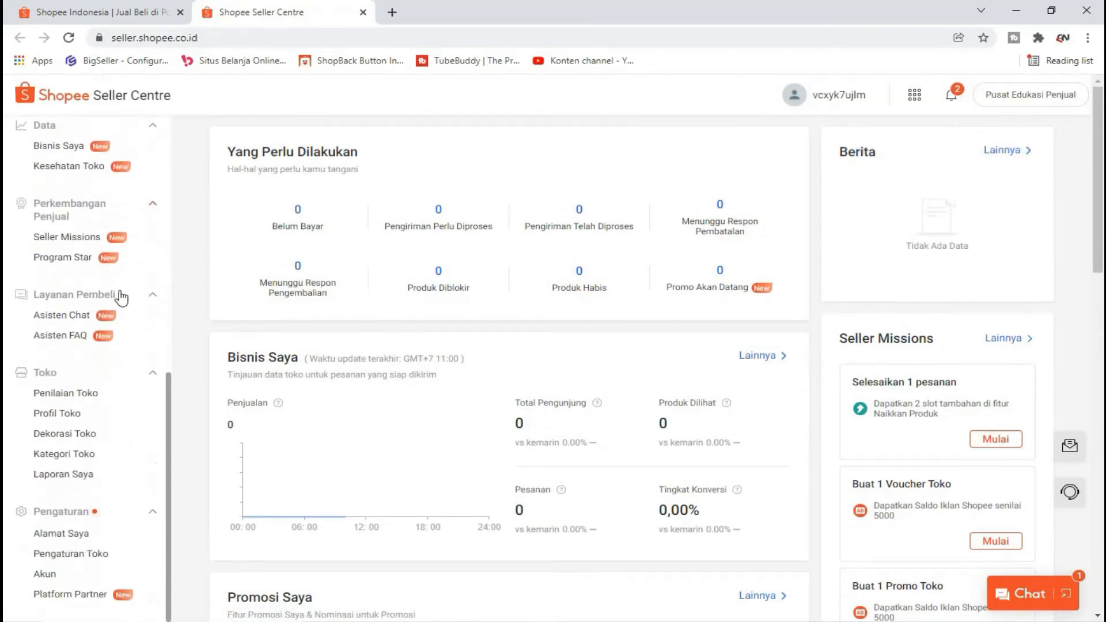
{"action": "left_click", "coordinate": [59, 415]}
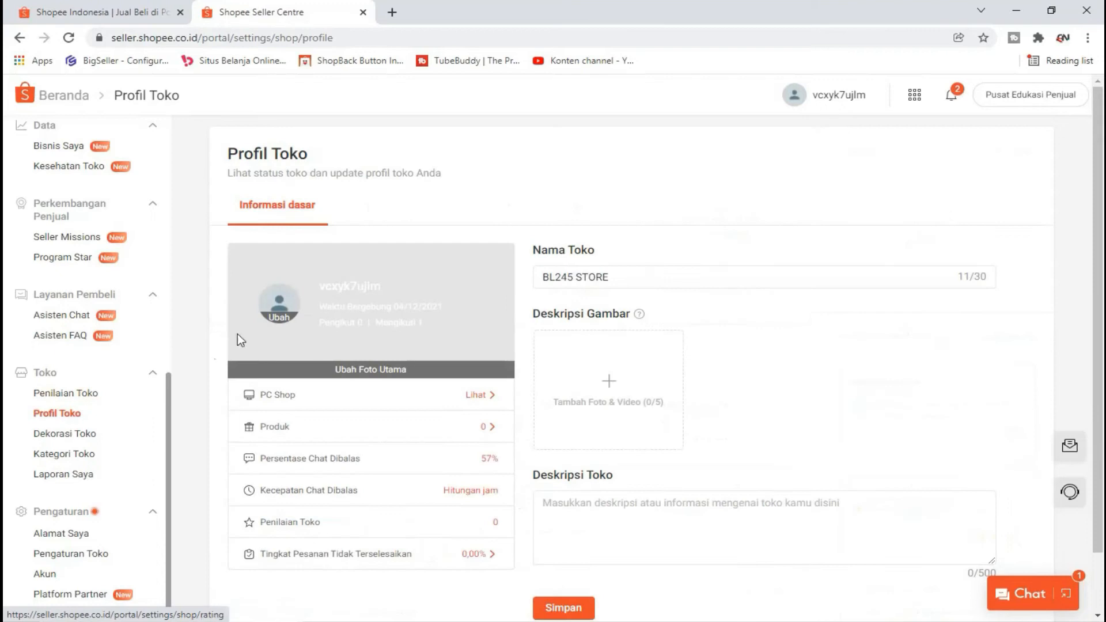
Step: Check the BL245 STORE shop name and move into the shop description area
{"action": "scroll", "coordinate": [432, 256], "scroll_direction": "down", "scroll_amount": 1}
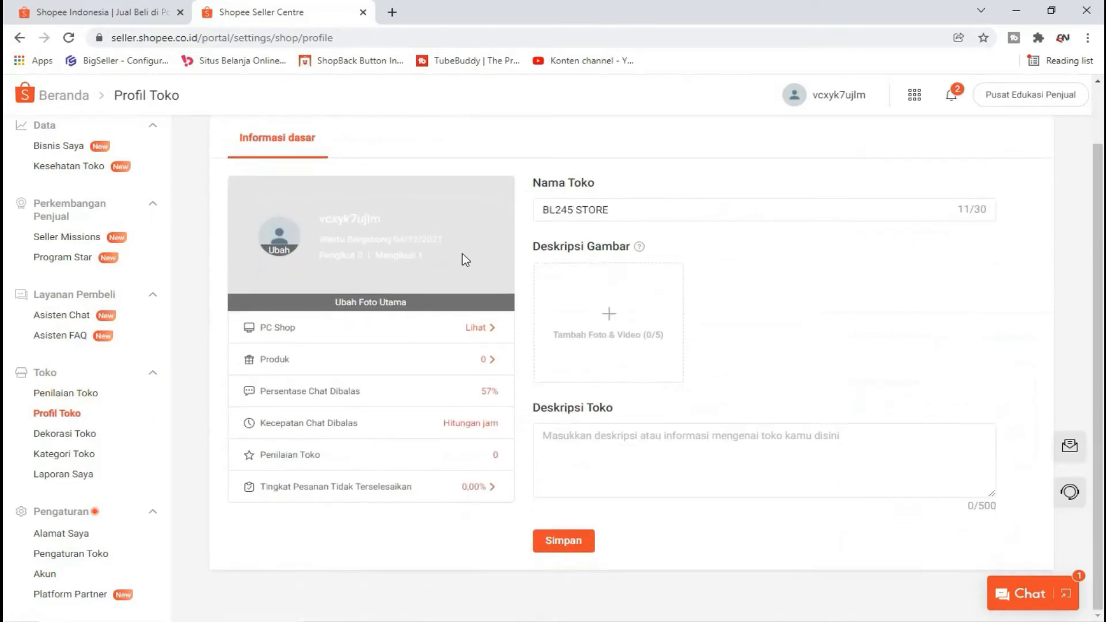
{"action": "triple_click", "coordinate": [662, 209]}
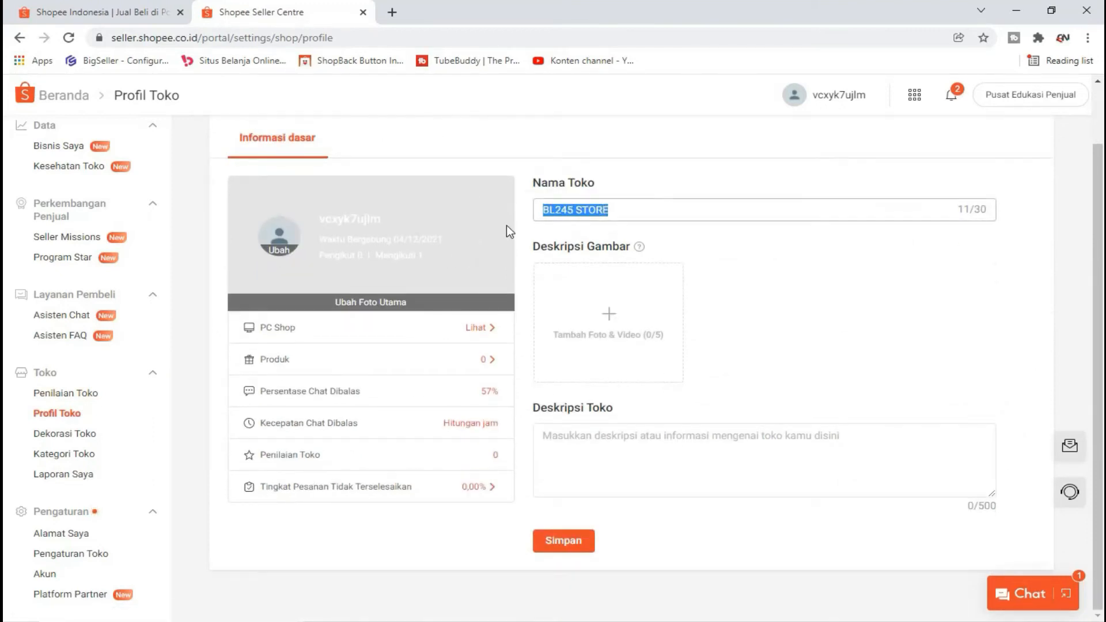
{"action": "left_click", "coordinate": [669, 206]}
{"action": "mouse_move", "coordinate": [636, 349]}
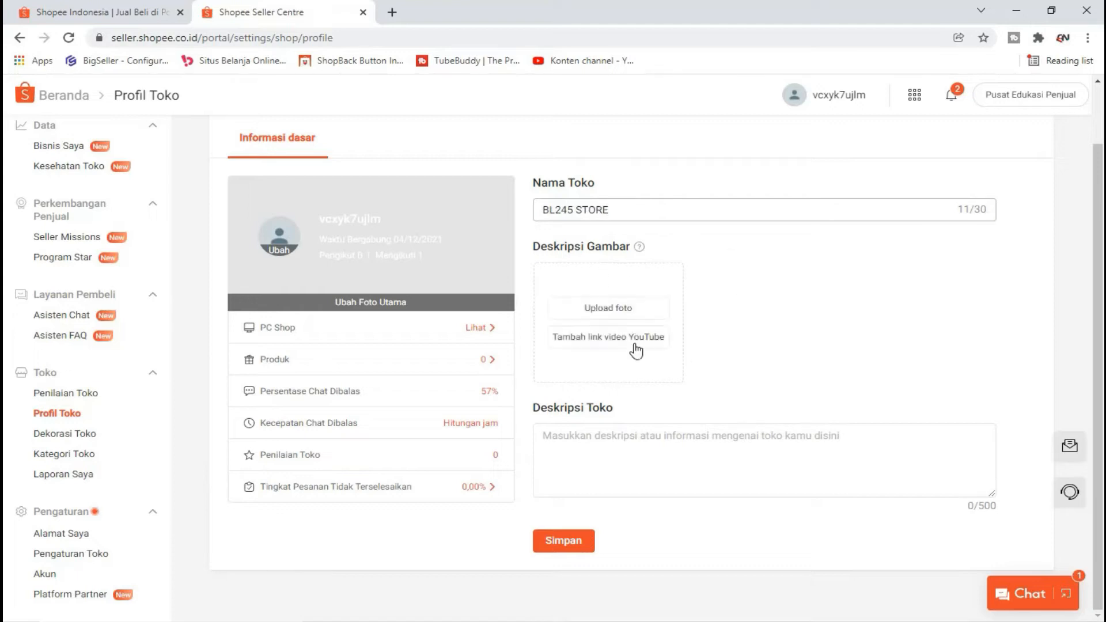
{"action": "left_click", "coordinate": [585, 431]}
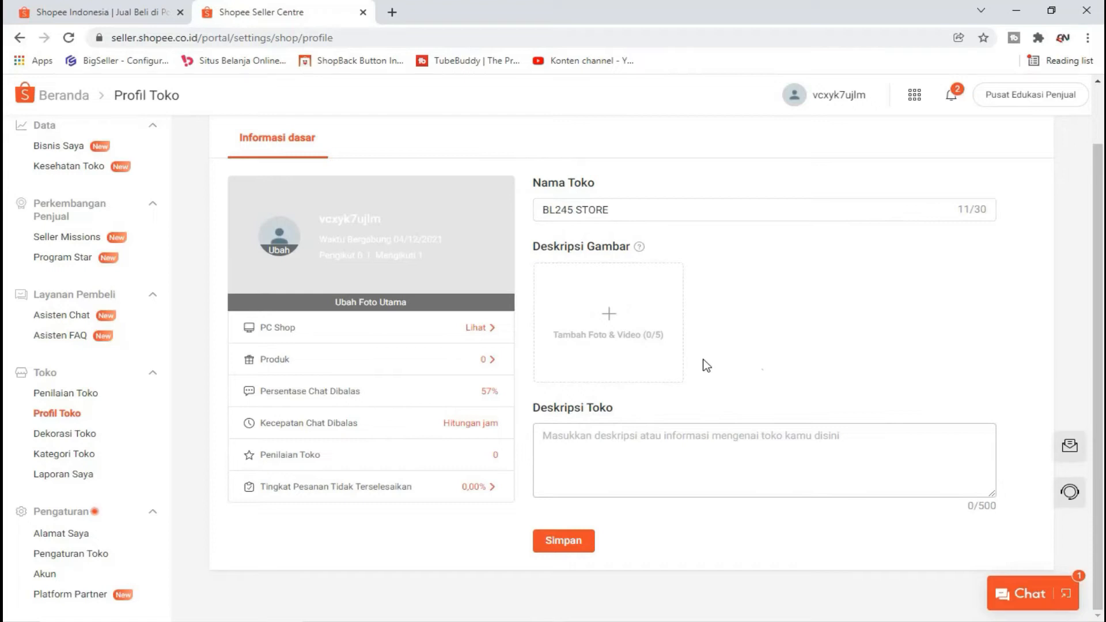
Step: Try uploading a t-shirt image from Pictures, which is rejected for its size
{"action": "left_click", "coordinate": [607, 314]}
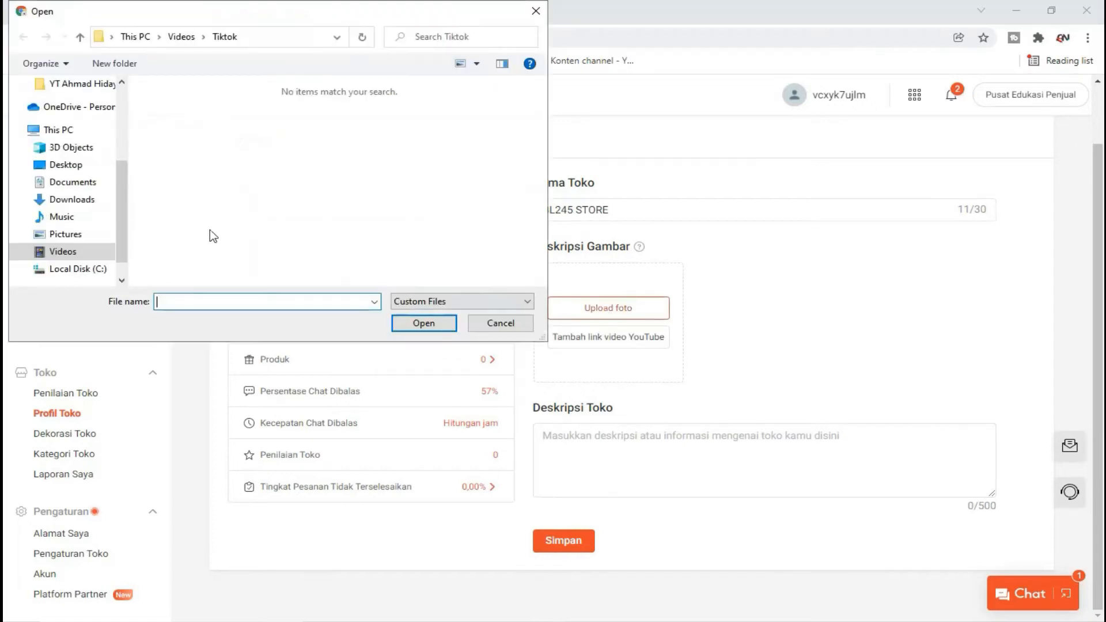
{"action": "left_click", "coordinate": [75, 234]}
{"action": "scroll", "coordinate": [346, 230], "scroll_direction": "down", "scroll_amount": 3}
{"action": "double_click", "coordinate": [306, 237]}
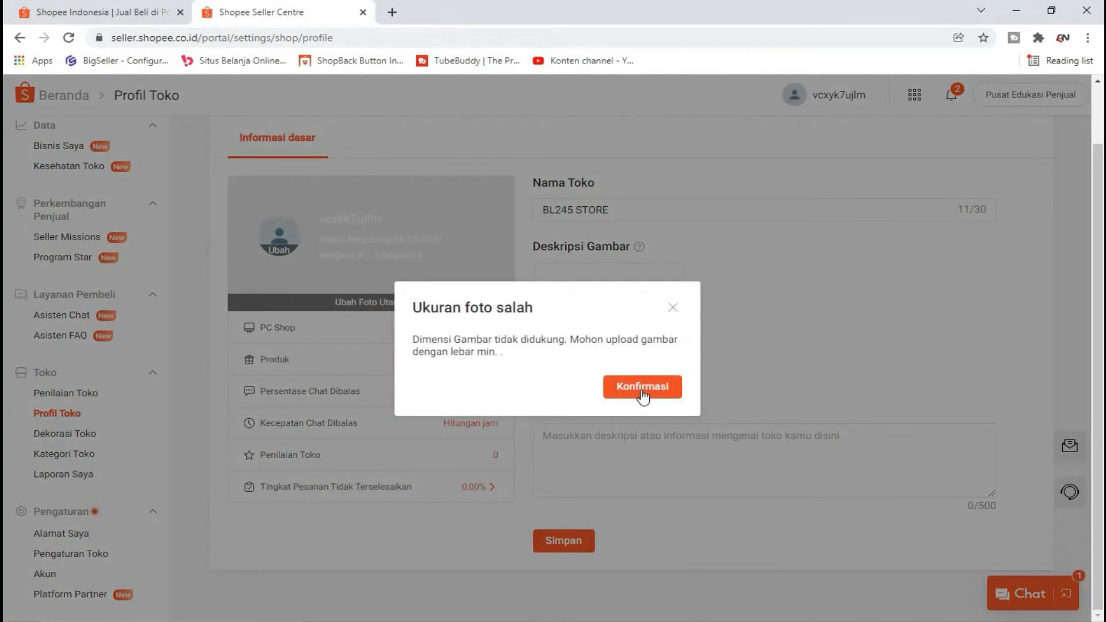
{"action": "left_click", "coordinate": [642, 387]}
Step: Upload the Deodoran spray image from mesiohair, crop it over the bottles, and confirm
{"action": "left_click", "coordinate": [610, 308]}
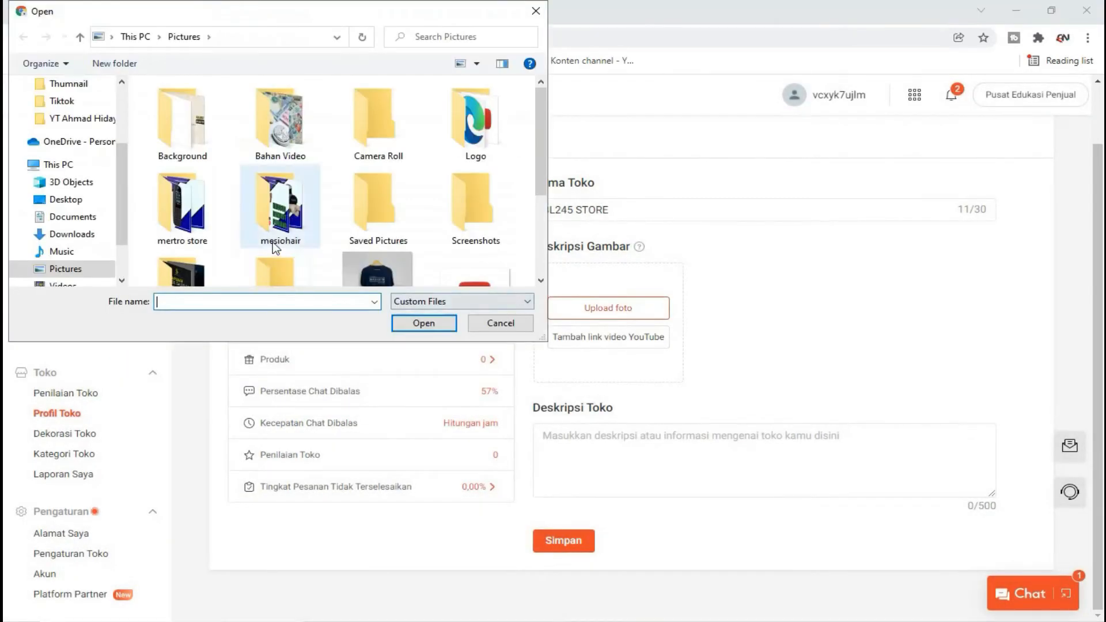
{"action": "double_click", "coordinate": [269, 207]}
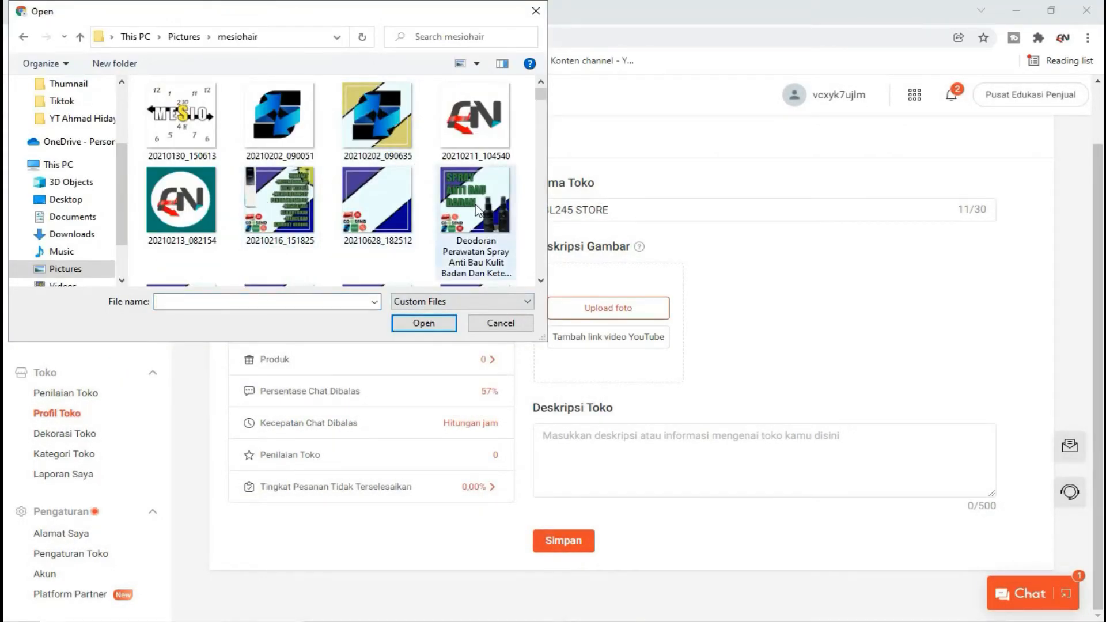
{"action": "double_click", "coordinate": [477, 208]}
{"action": "left_click_drag", "start_coordinate": [714, 404], "coordinate": [701, 518]}
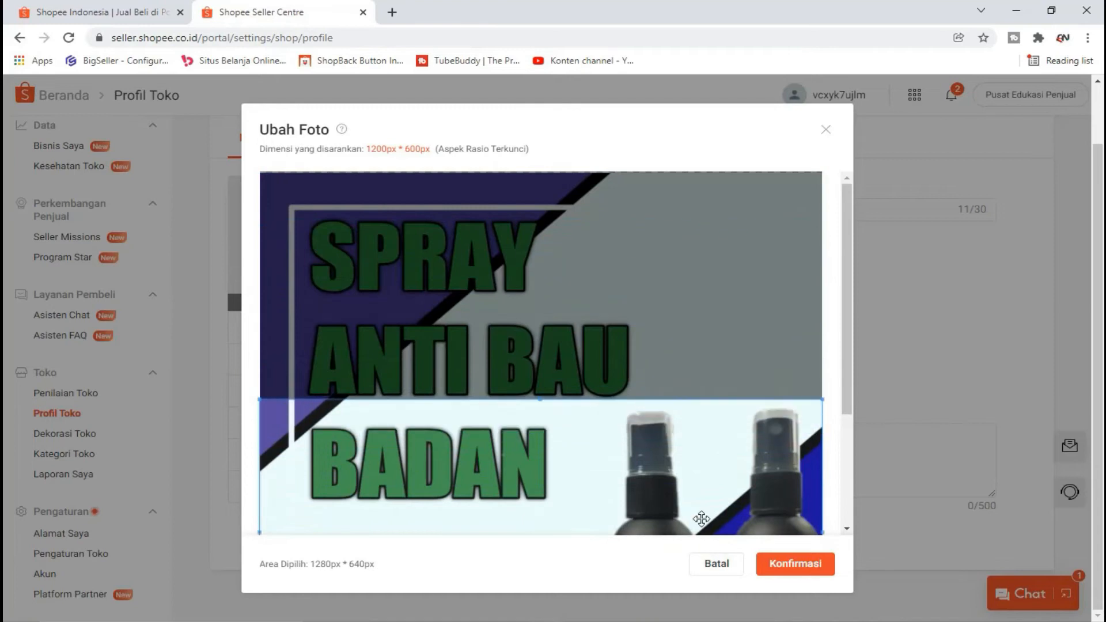
{"action": "left_click", "coordinate": [795, 563]}
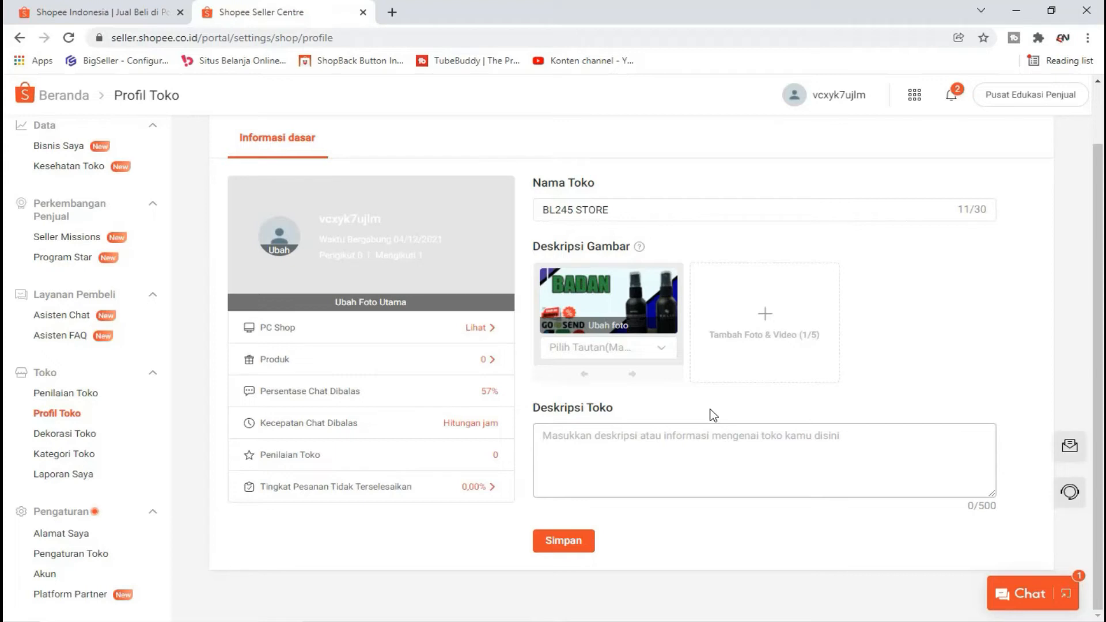
Step: Write the description: Buka jam 07.00, Tutup Jam 18.00, Senin/Selasa Libur, Rabu Buka
{"action": "double_click", "coordinate": [992, 507]}
{"action": "triple_click", "coordinate": [986, 505]}
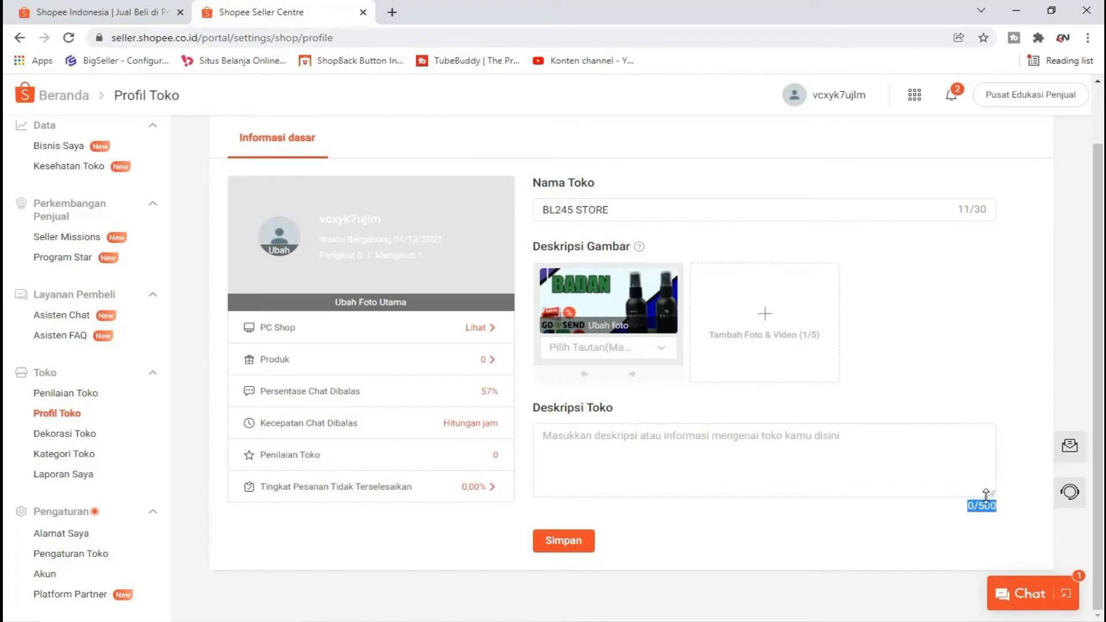
{"action": "left_click", "coordinate": [792, 484]}
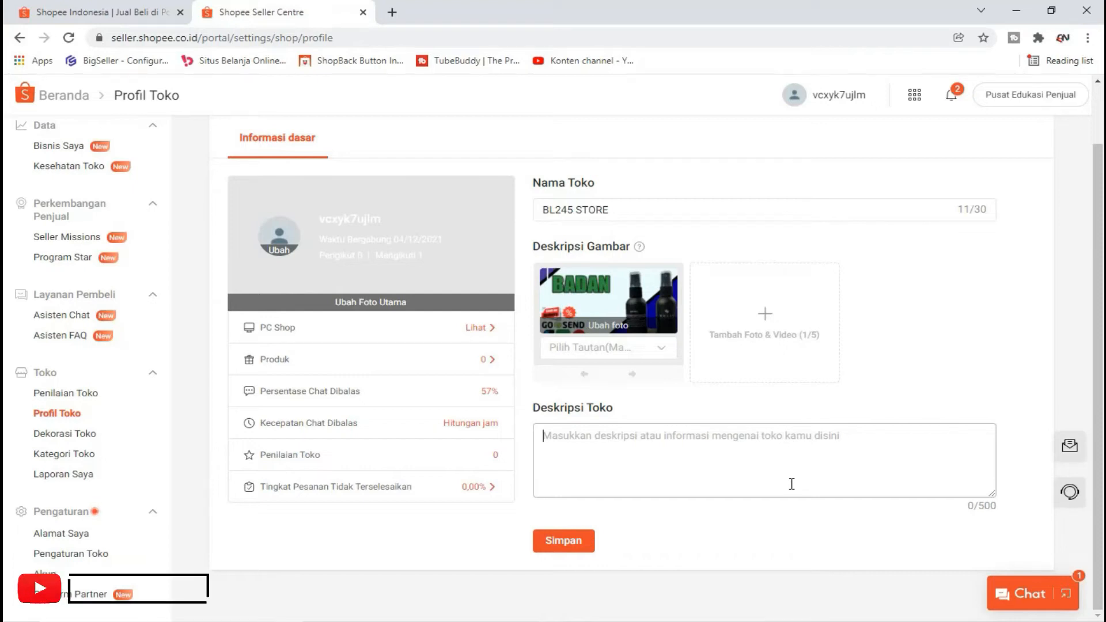
{"action": "type", "text": "Buka jam 07.00"}
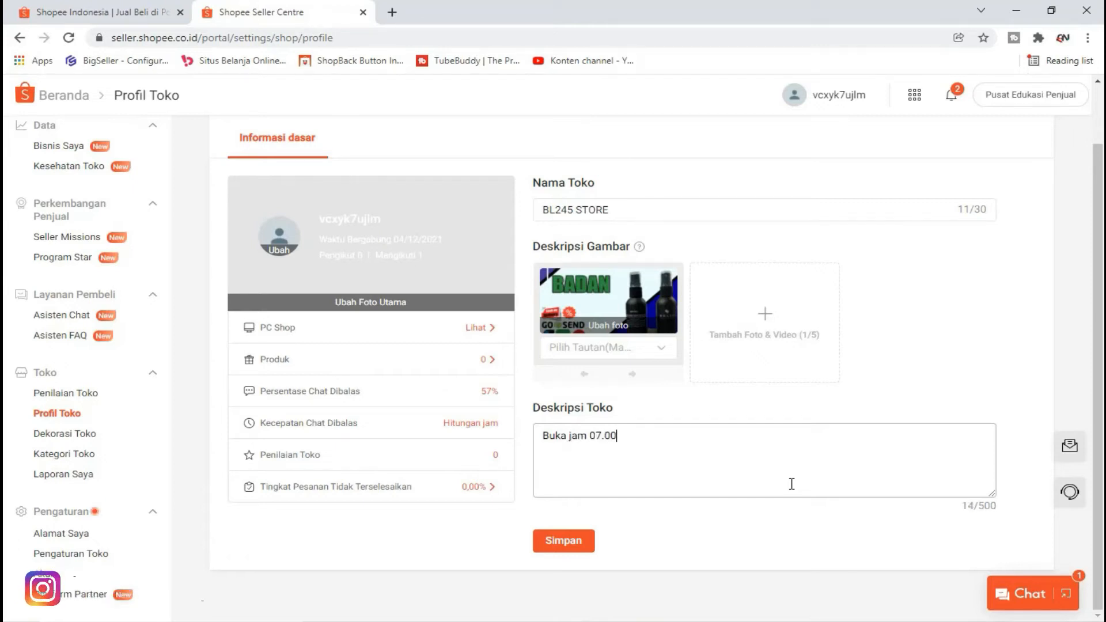
{"action": "key", "text": "Return"}
{"action": "type", "text": "Tutup Jam"}
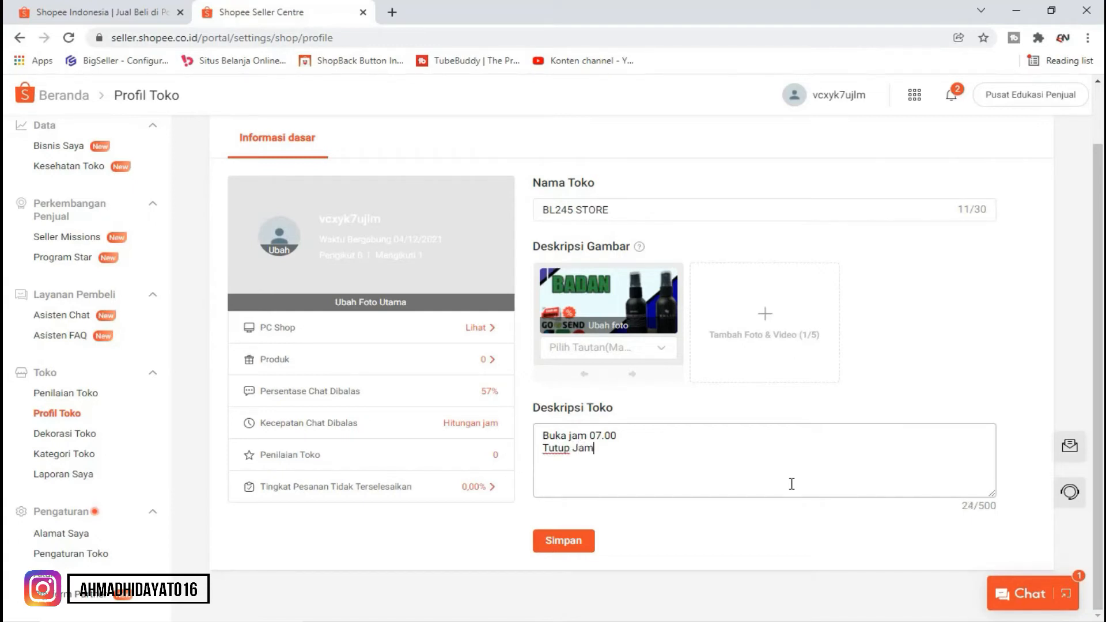
{"action": "type", "text": " 18.00"}
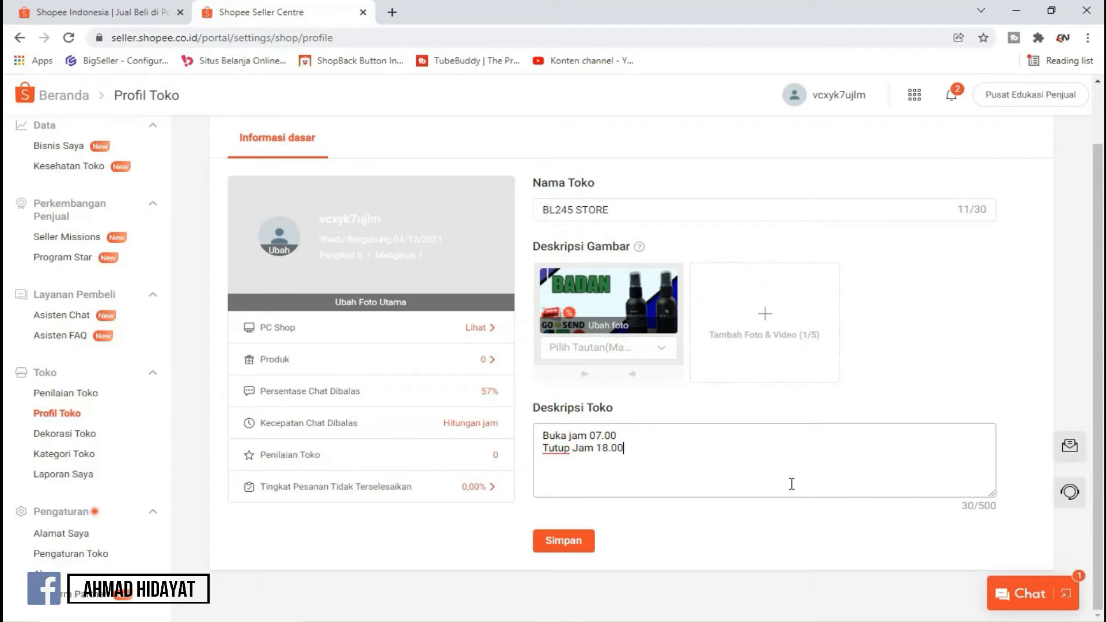
{"action": "type", "text": "Seni"}
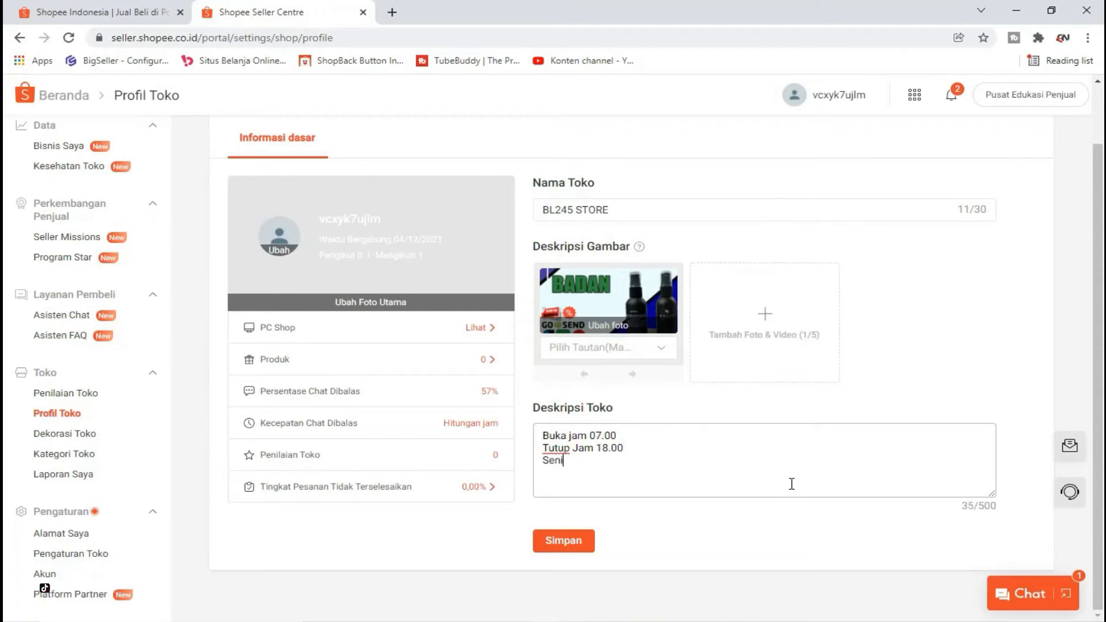
{"action": "type", "text": "n Libu"}
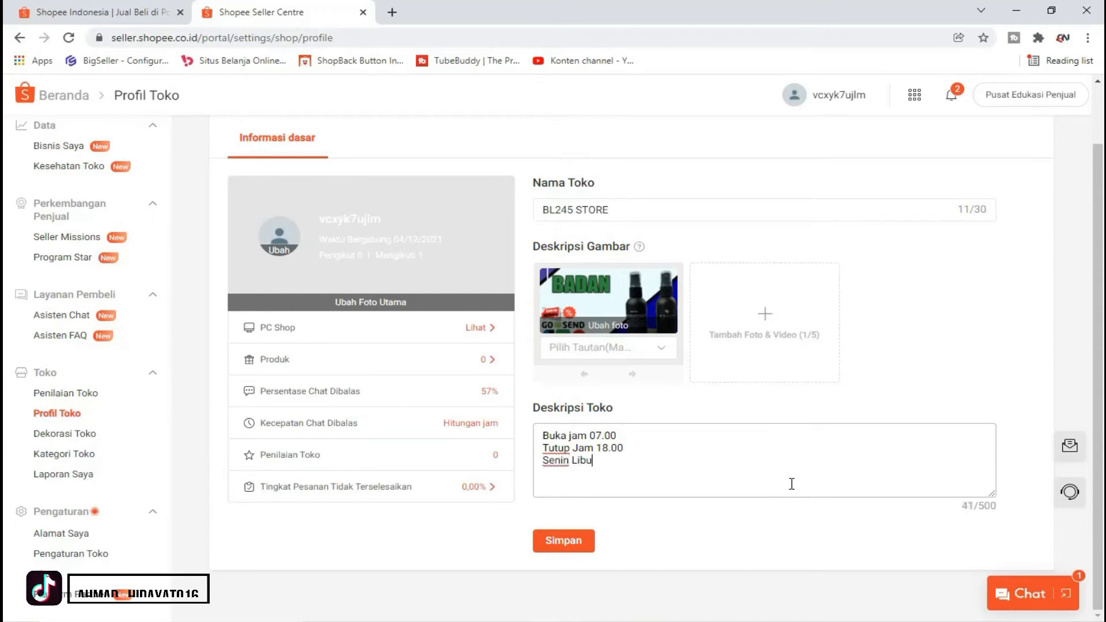
{"action": "type", "text": "r  Selasa"}
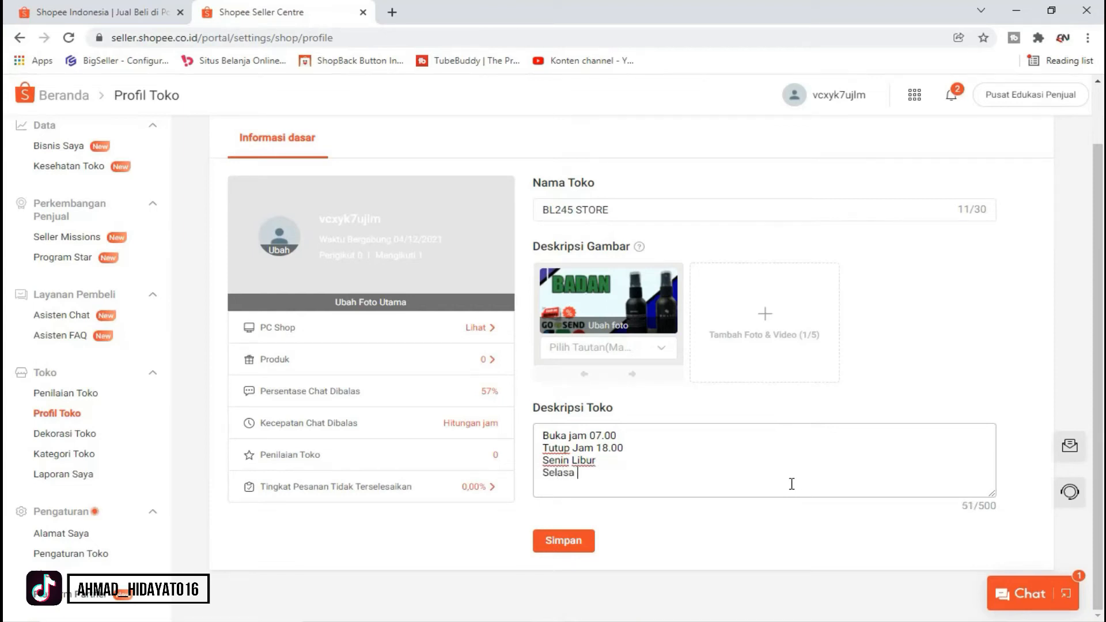
{"action": "type", "text": " Libur  "}
{"action": "type", "text": "Rab"}
{"action": "type", "text": "u Buka"}
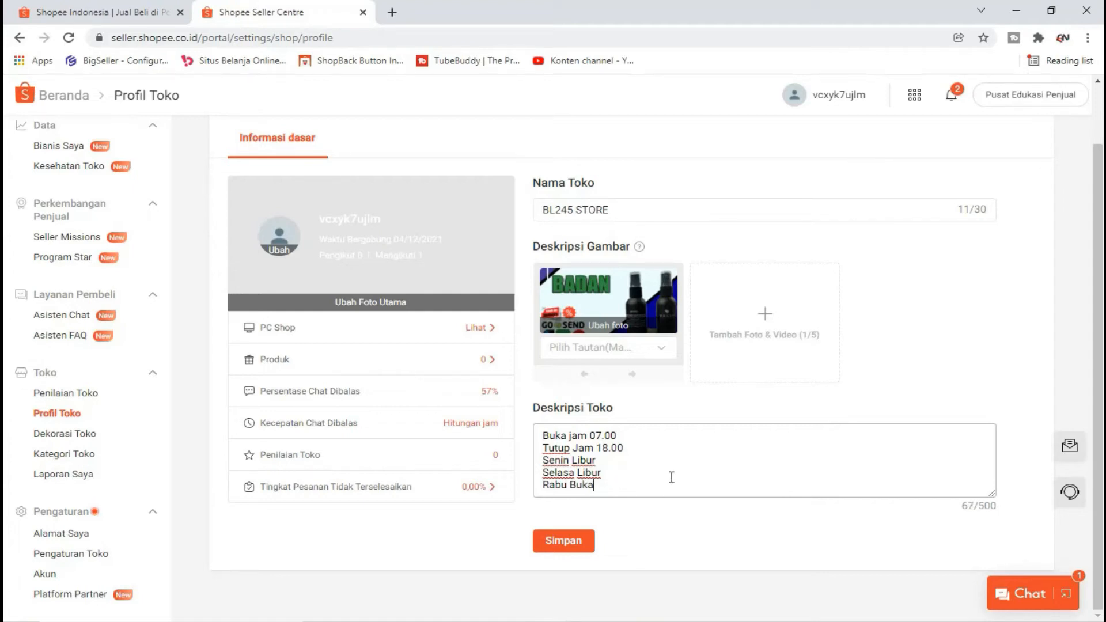
Step: Save the shop profile changes with Simpan
{"action": "scroll", "coordinate": [693, 400], "scroll_direction": "up", "scroll_amount": 1}
{"action": "scroll", "coordinate": [518, 322], "scroll_direction": "down", "scroll_amount": 1}
{"action": "scroll", "coordinate": [604, 455], "scroll_direction": "up", "scroll_amount": 1}
{"action": "scroll", "coordinate": [620, 427], "scroll_direction": "down", "scroll_amount": 1}
{"action": "left_click", "coordinate": [582, 538]}
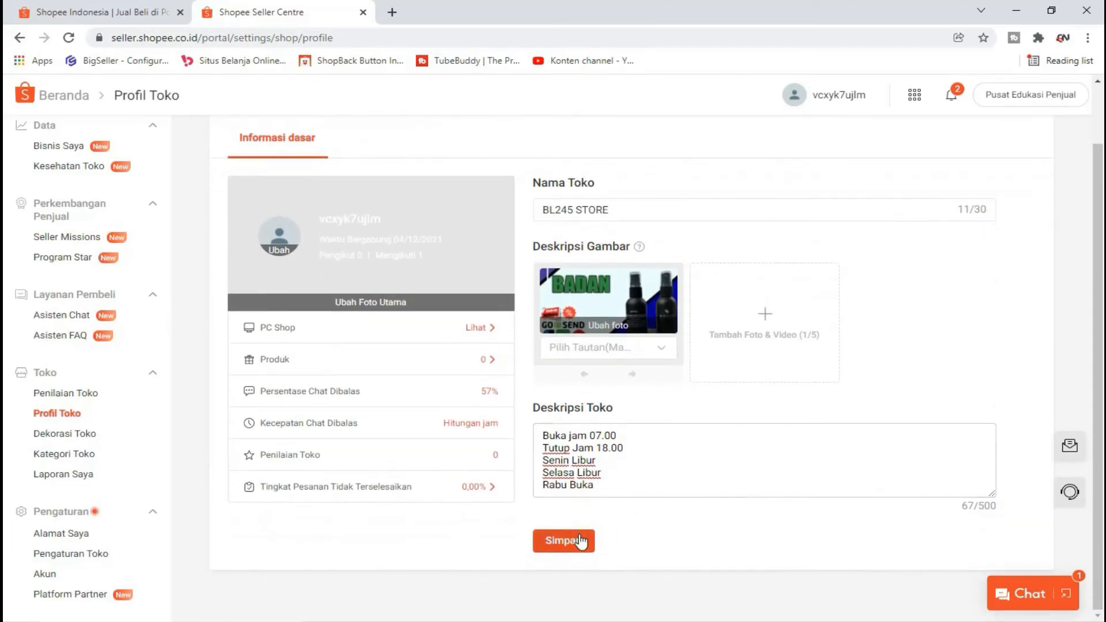
{"action": "scroll", "coordinate": [643, 463], "scroll_direction": "up", "scroll_amount": 1}
{"action": "scroll", "coordinate": [644, 463], "scroll_direction": "down", "scroll_amount": 1}
{"action": "left_click", "coordinate": [571, 543]}
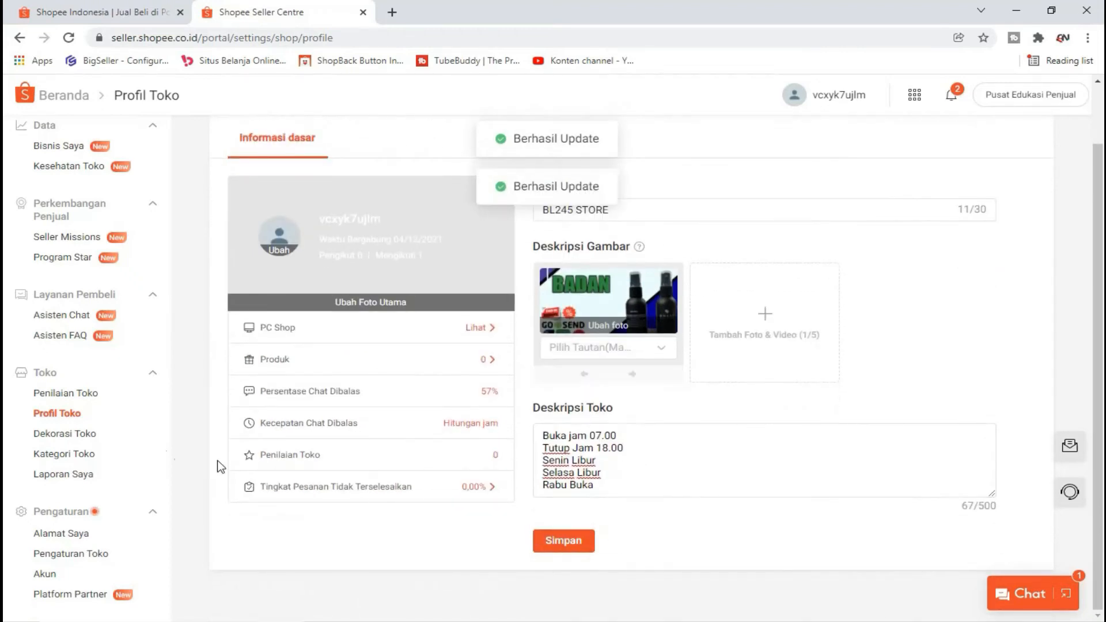
Step: Visit Dekorasi Toko, Kategori Toko and Laporan Saya, ending back on Dekorasi Toko
{"action": "left_click", "coordinate": [88, 439]}
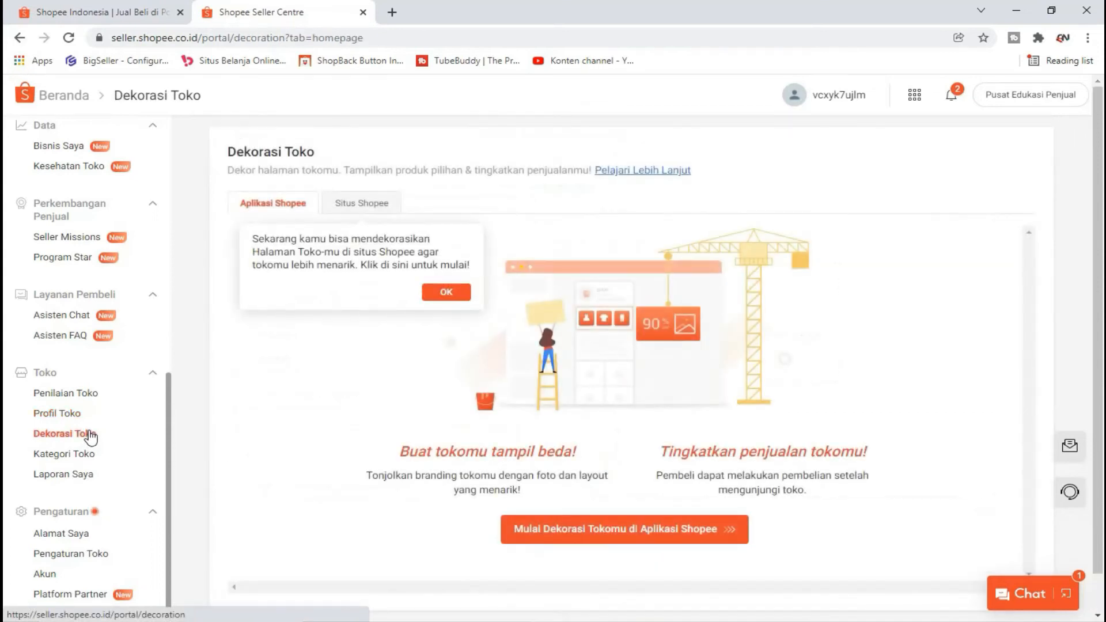
{"action": "left_click", "coordinate": [440, 295]}
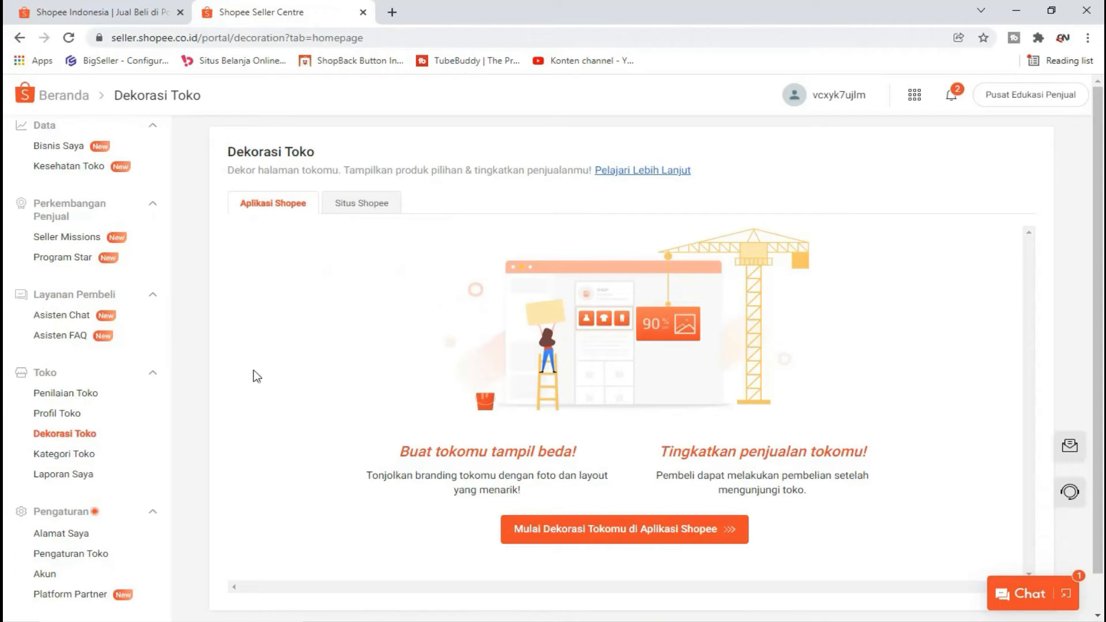
{"action": "left_click", "coordinate": [82, 455]}
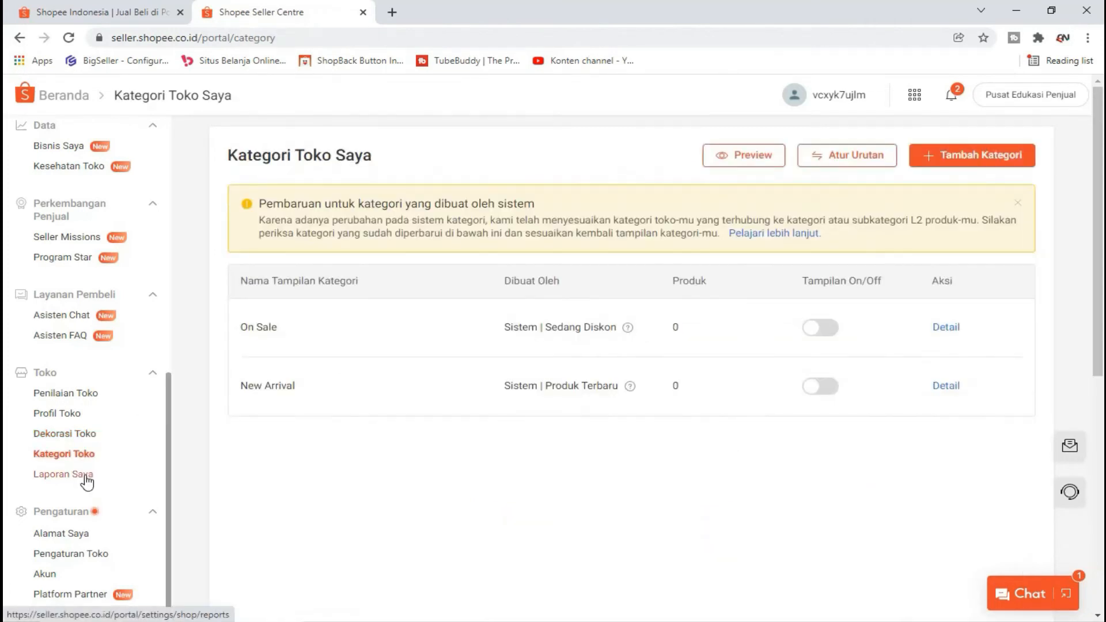
{"action": "left_click", "coordinate": [86, 476]}
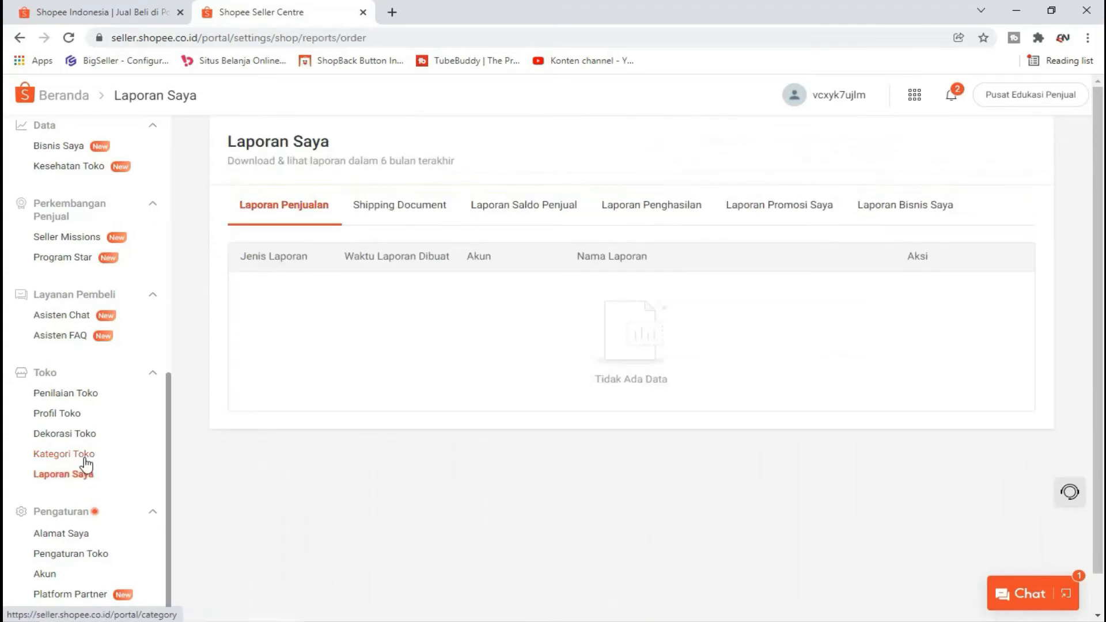
{"action": "left_click", "coordinate": [87, 455]}
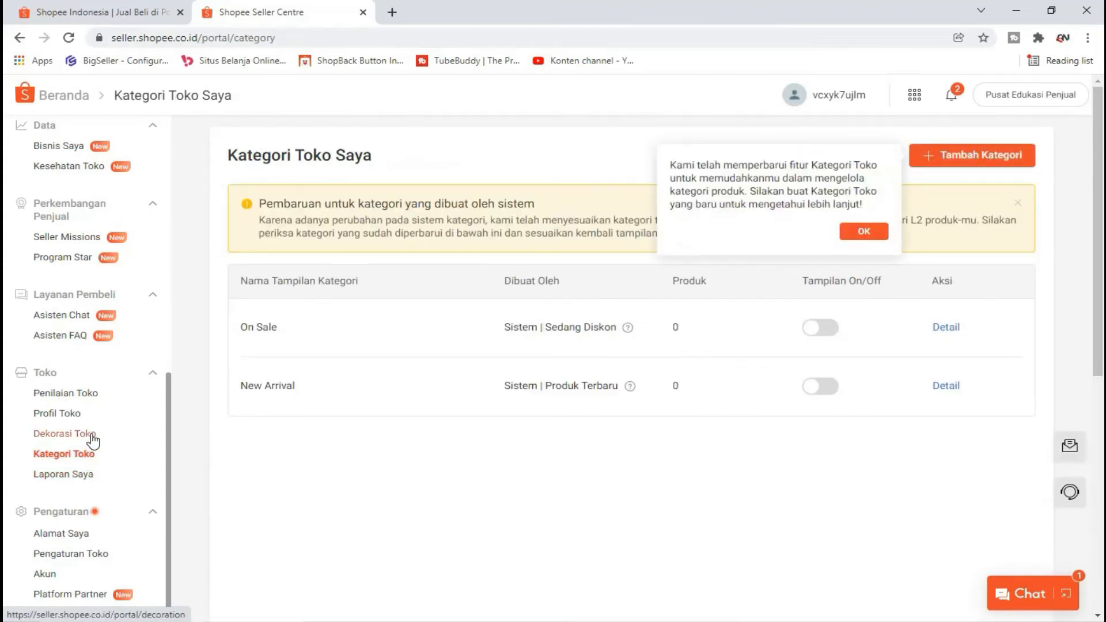
{"action": "left_click", "coordinate": [91, 442]}
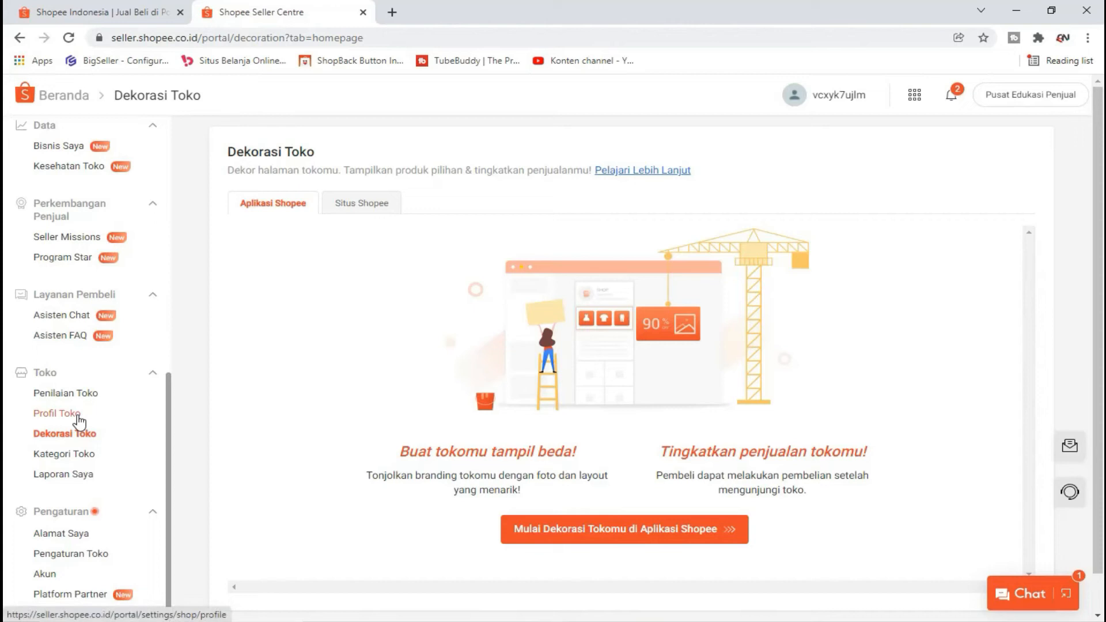
{"action": "scroll", "coordinate": [79, 420], "scroll_direction": "down", "scroll_amount": 1}
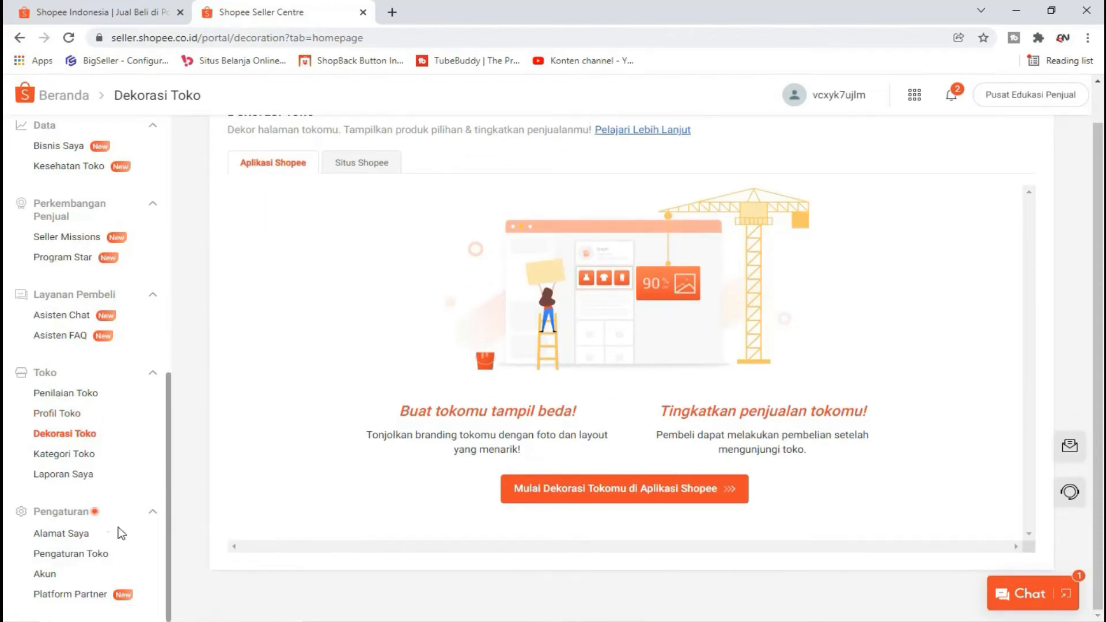
Step: Open Pengaturan Toko and review the SMS verification and Fitur Toko Libur settings
{"action": "left_click", "coordinate": [95, 555]}
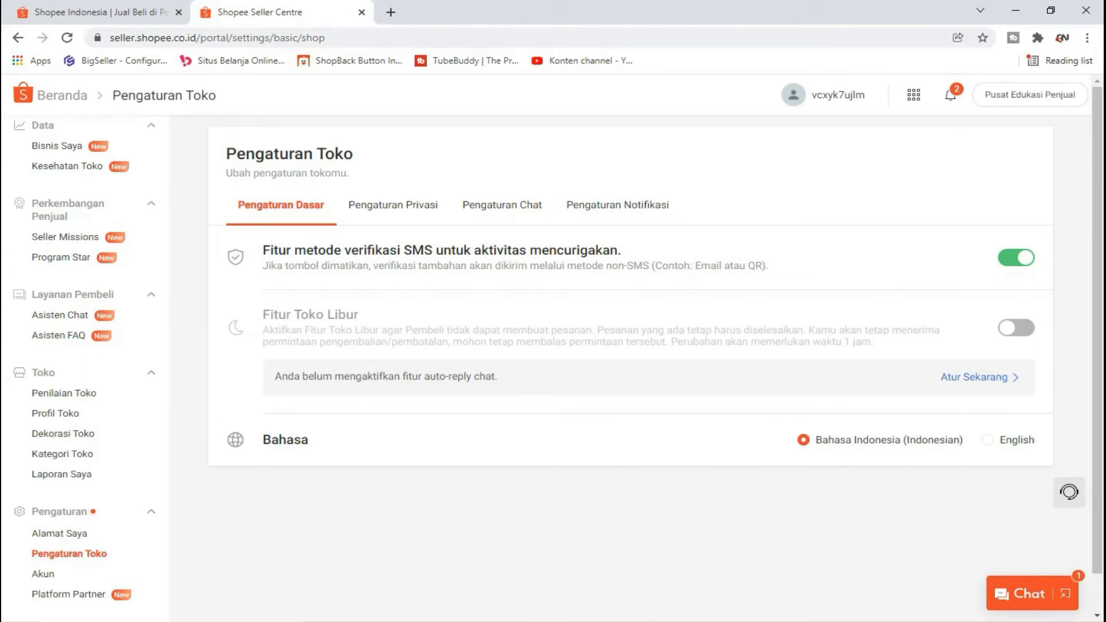
{"action": "left_click_drag", "start_coordinate": [263, 250], "coordinate": [636, 258]}
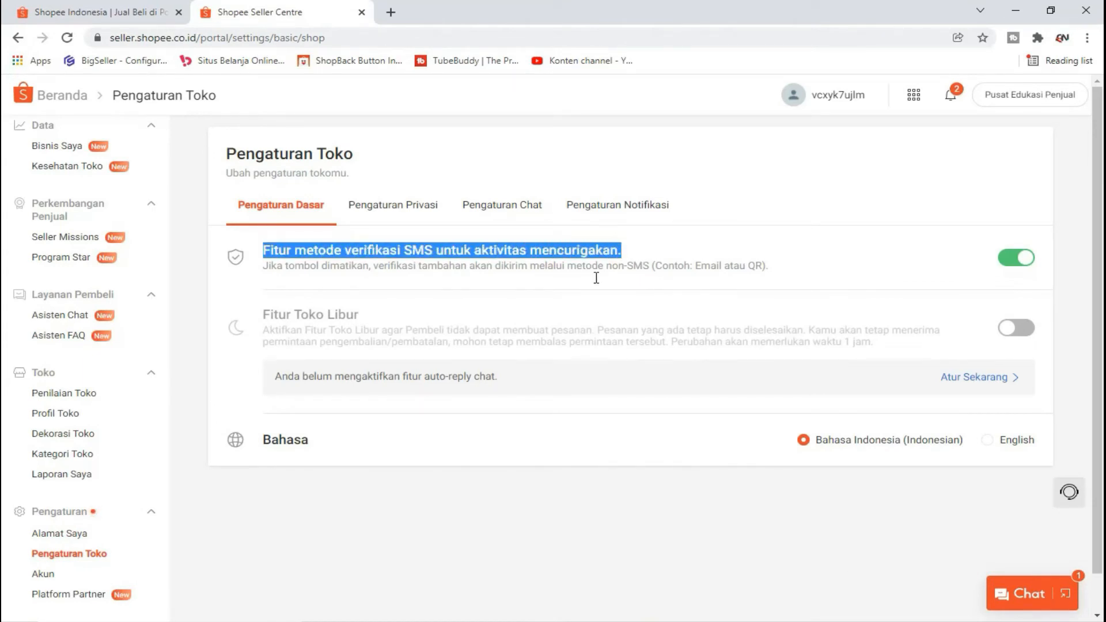
{"action": "left_click", "coordinate": [265, 317]}
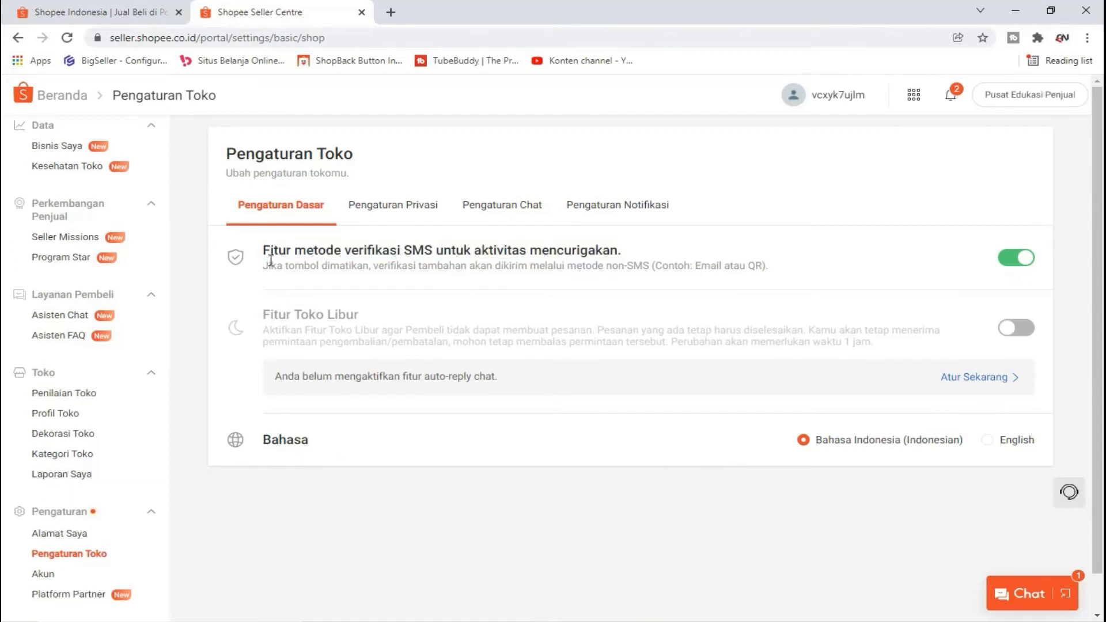
{"action": "left_click_drag", "start_coordinate": [265, 312], "coordinate": [367, 318]}
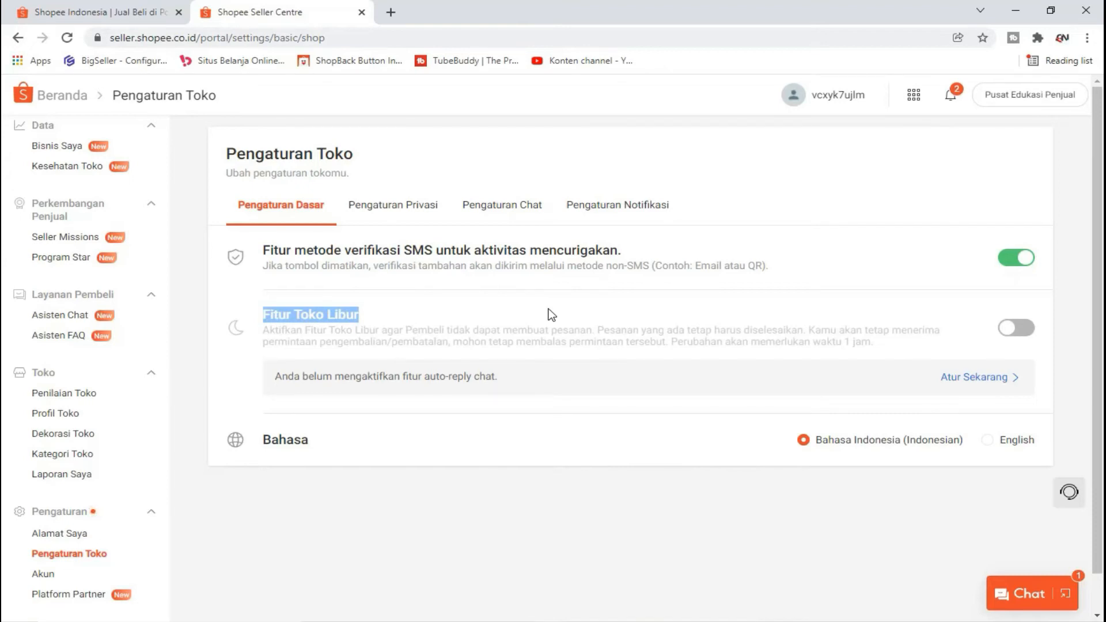
{"action": "left_click", "coordinate": [348, 307]}
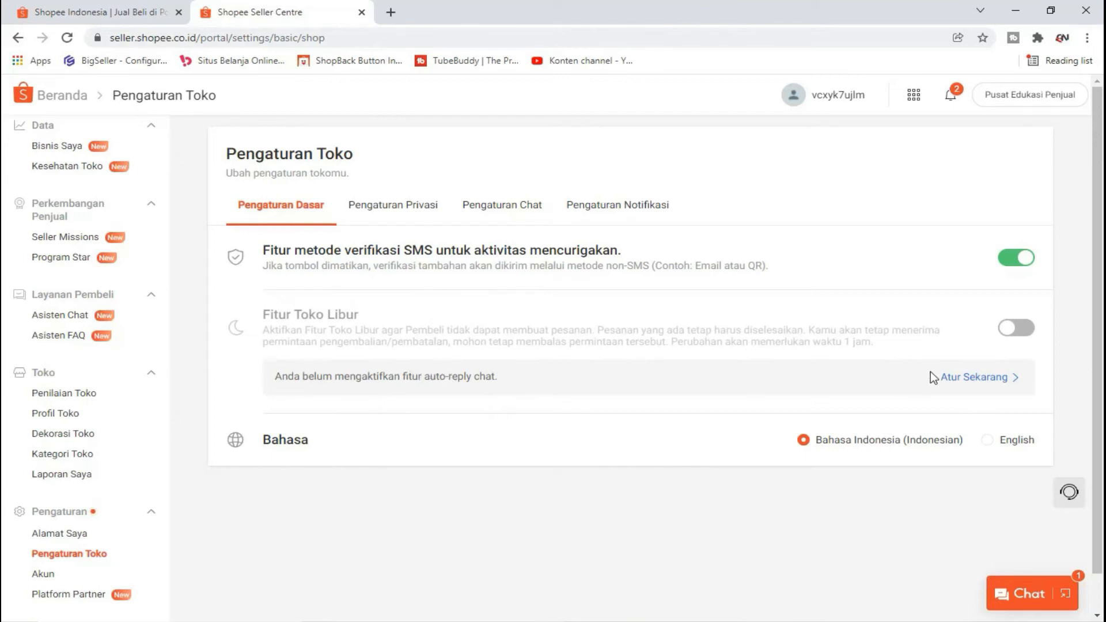
Step: Open the Asisten Chat auto-reply settings and dismiss the yellow notice banner
{"action": "left_click", "coordinate": [974, 377]}
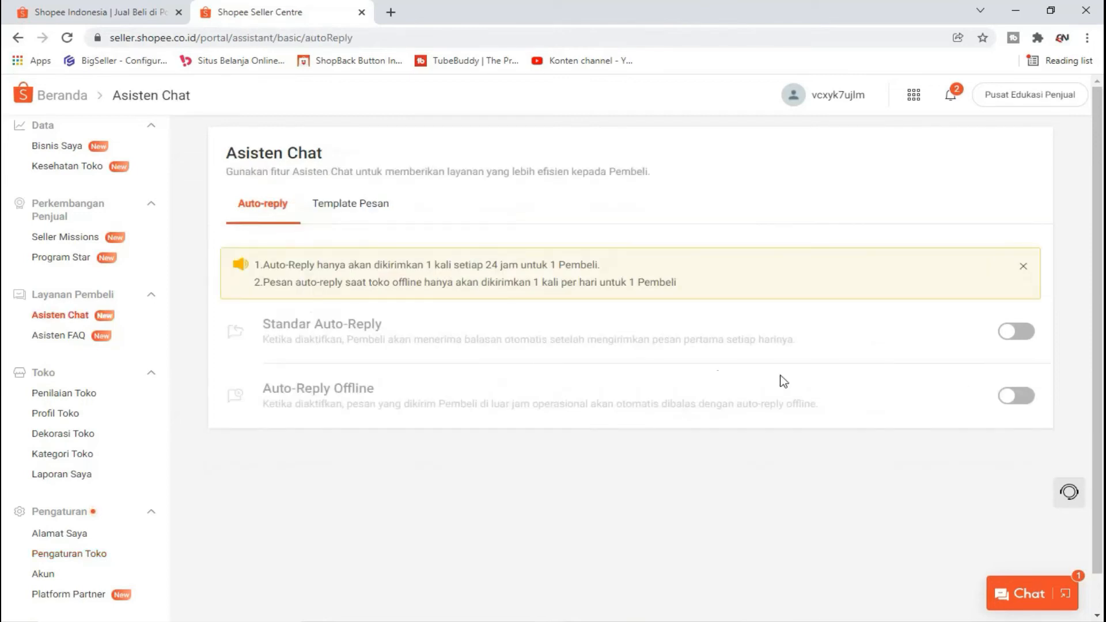
{"action": "left_click", "coordinate": [368, 211]}
{"action": "left_click", "coordinate": [271, 212]}
{"action": "left_click", "coordinate": [355, 216]}
{"action": "left_click", "coordinate": [275, 209]}
{"action": "scroll", "coordinate": [740, 389], "scroll_direction": "down", "scroll_amount": 1}
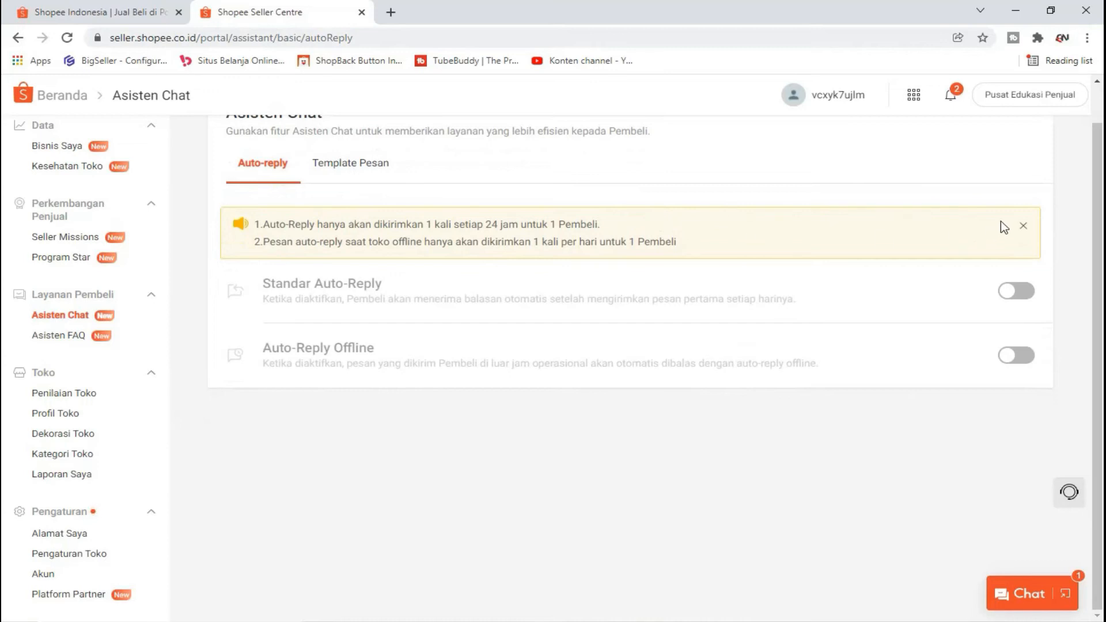
{"action": "left_click", "coordinate": [1023, 226]}
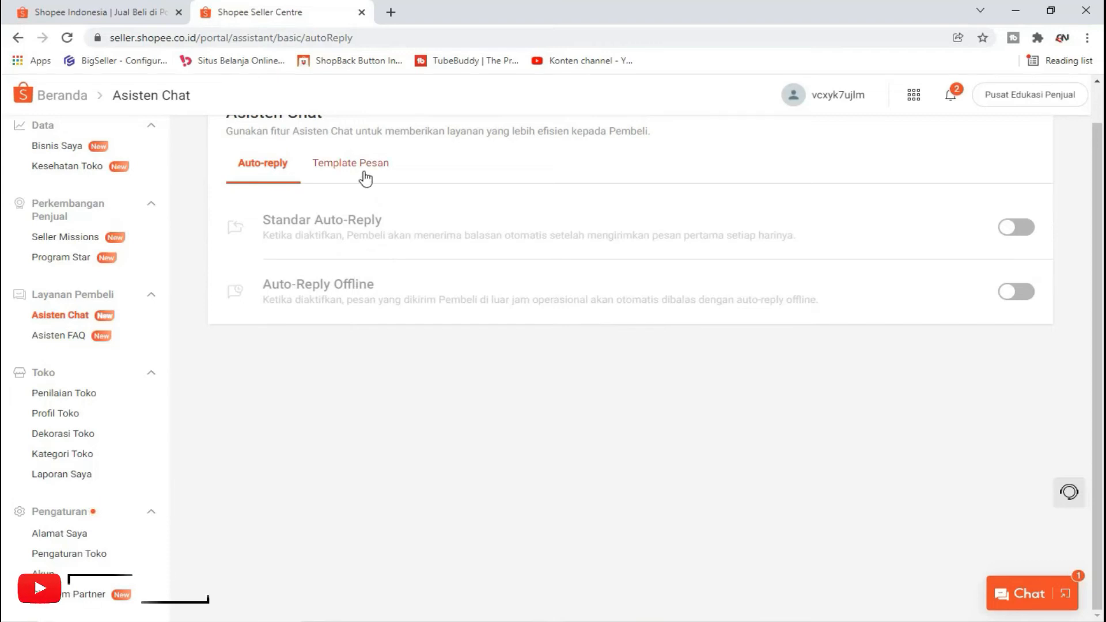
Step: View the Template Pesan list (0/8), then return to the Pengaturan Toko basic settings
{"action": "left_click", "coordinate": [365, 174]}
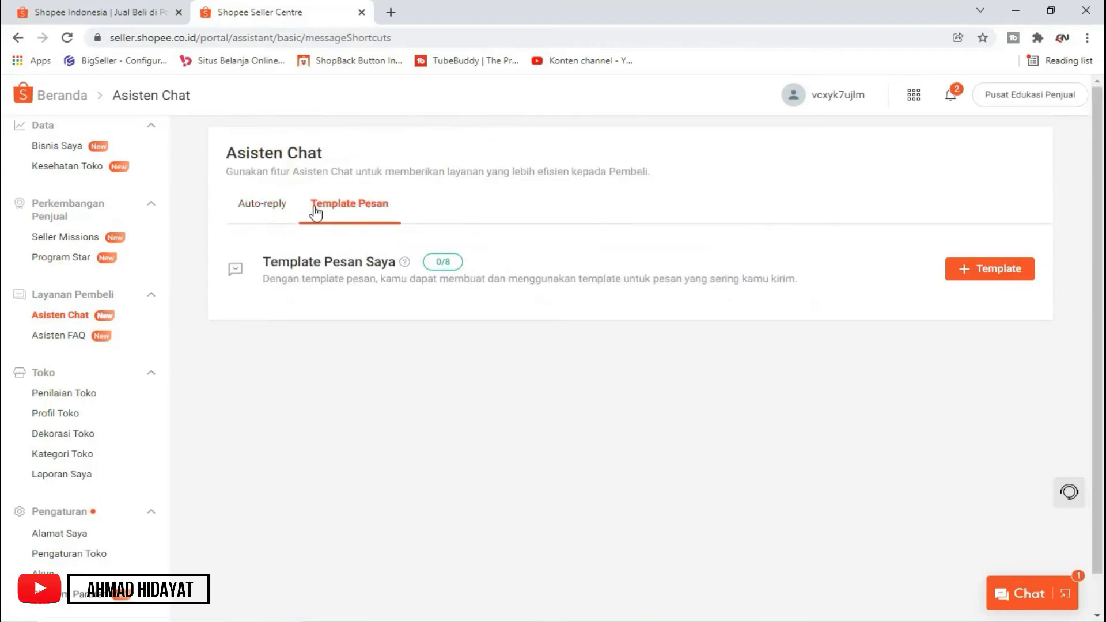
{"action": "left_click", "coordinate": [278, 204]}
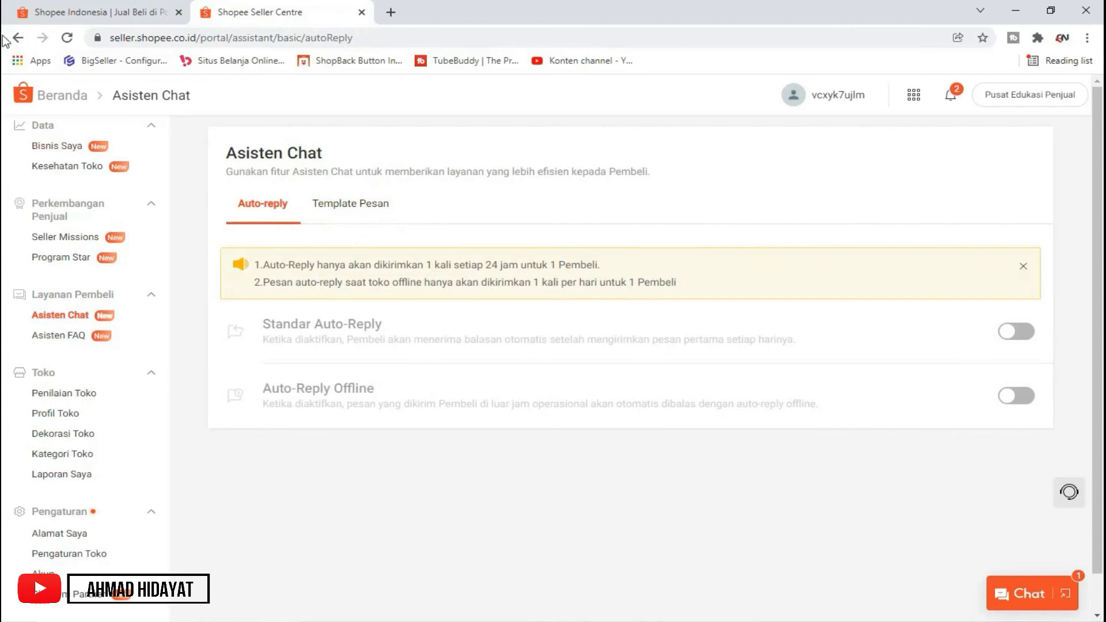
{"action": "left_click", "coordinate": [17, 38]}
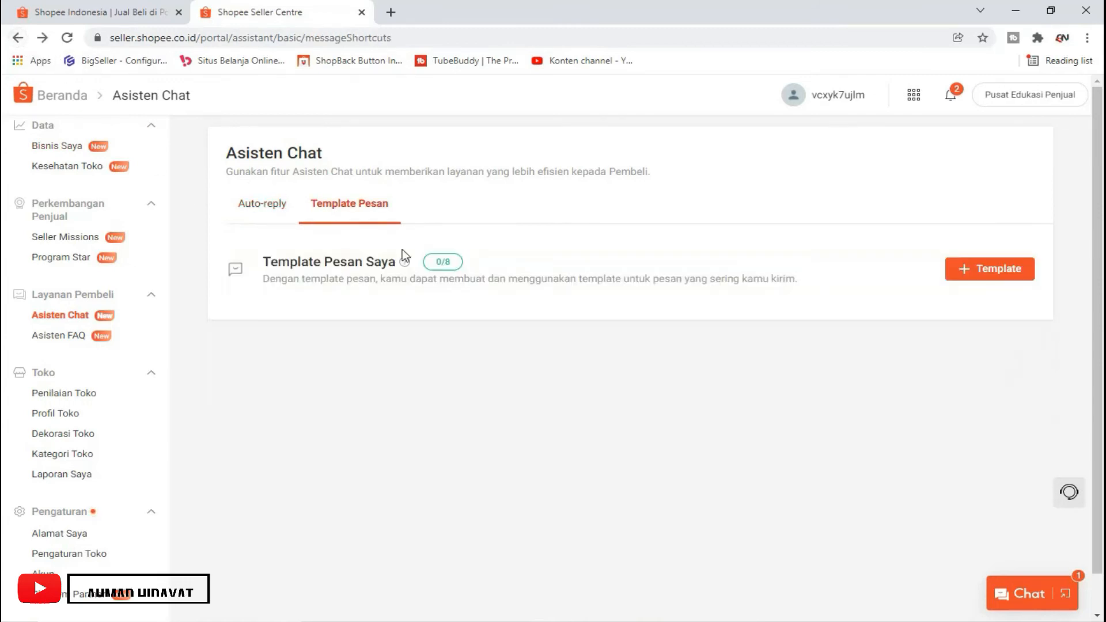
{"action": "left_click", "coordinate": [22, 44]}
{"action": "left_click", "coordinate": [22, 44]}
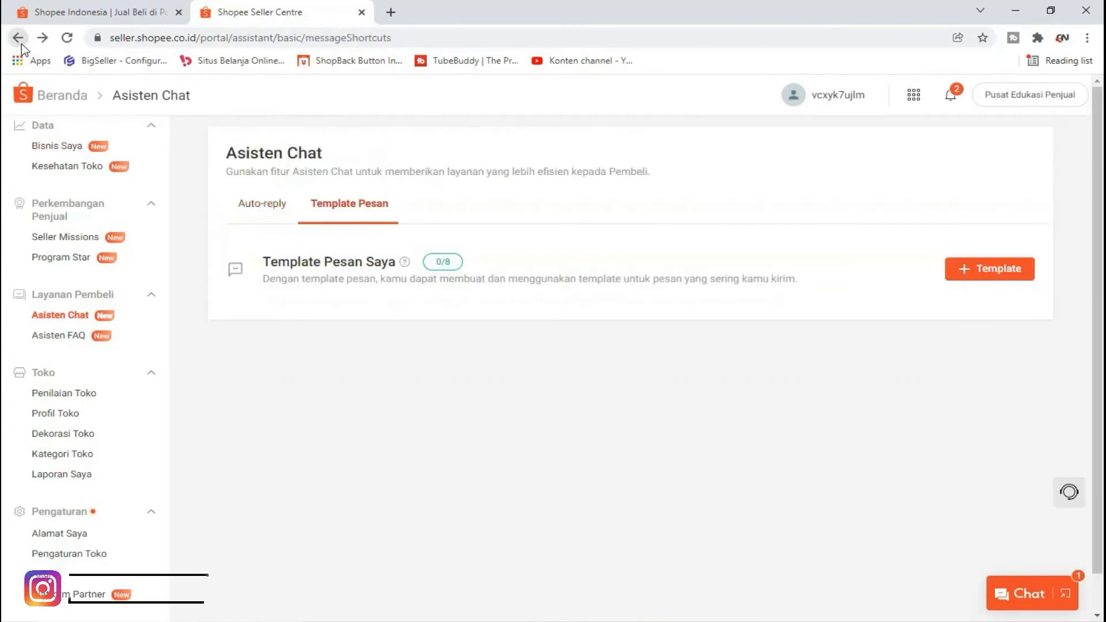
{"action": "left_click", "coordinate": [20, 40]}
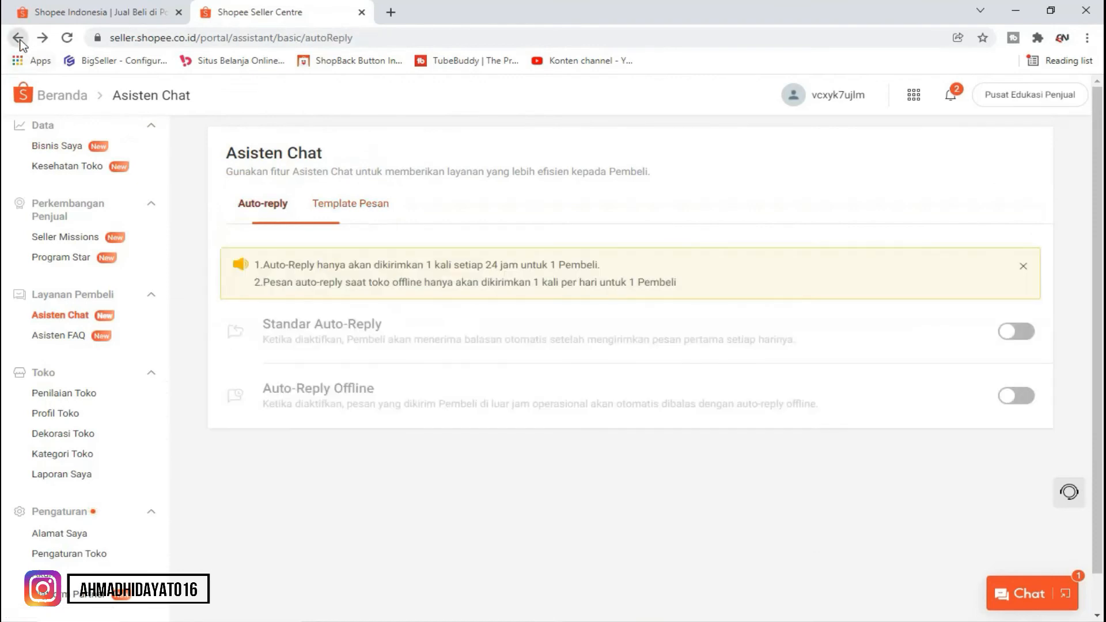
{"action": "left_click", "coordinate": [20, 39]}
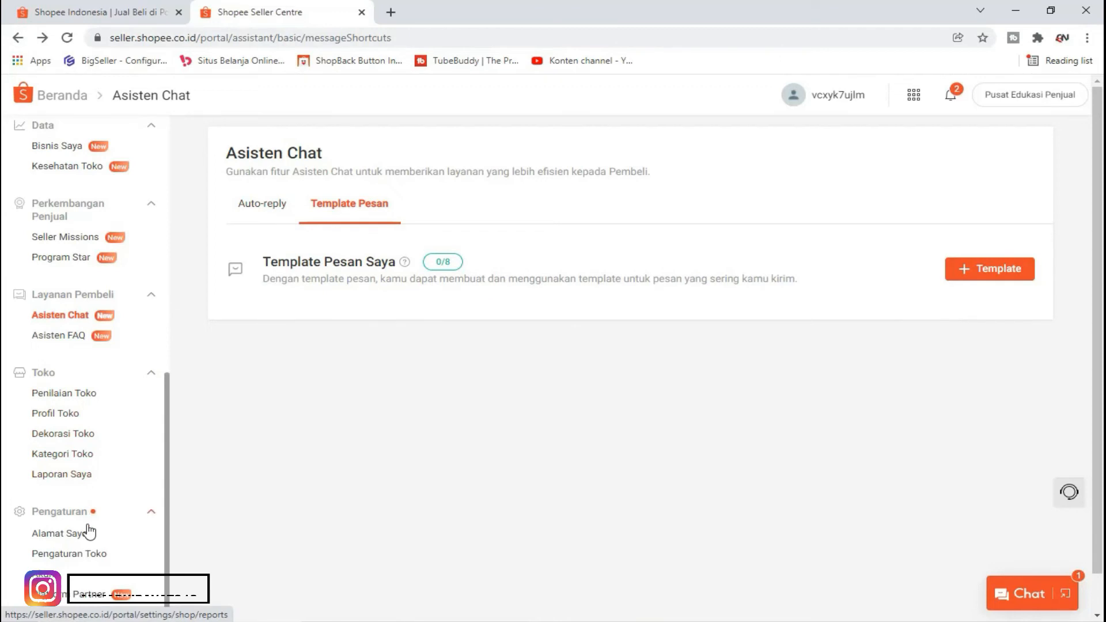
{"action": "left_click", "coordinate": [78, 554]}
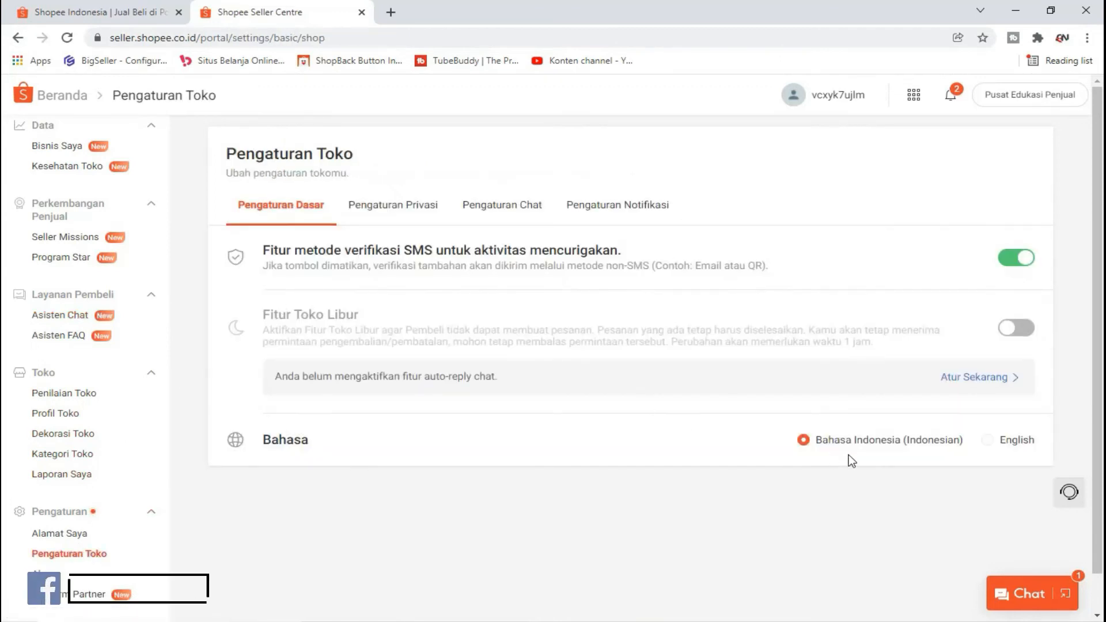
Step: Select the Bahasa Indonesia store language setting on the Pengaturan Dasar tab
{"action": "double_click", "coordinate": [288, 437]}
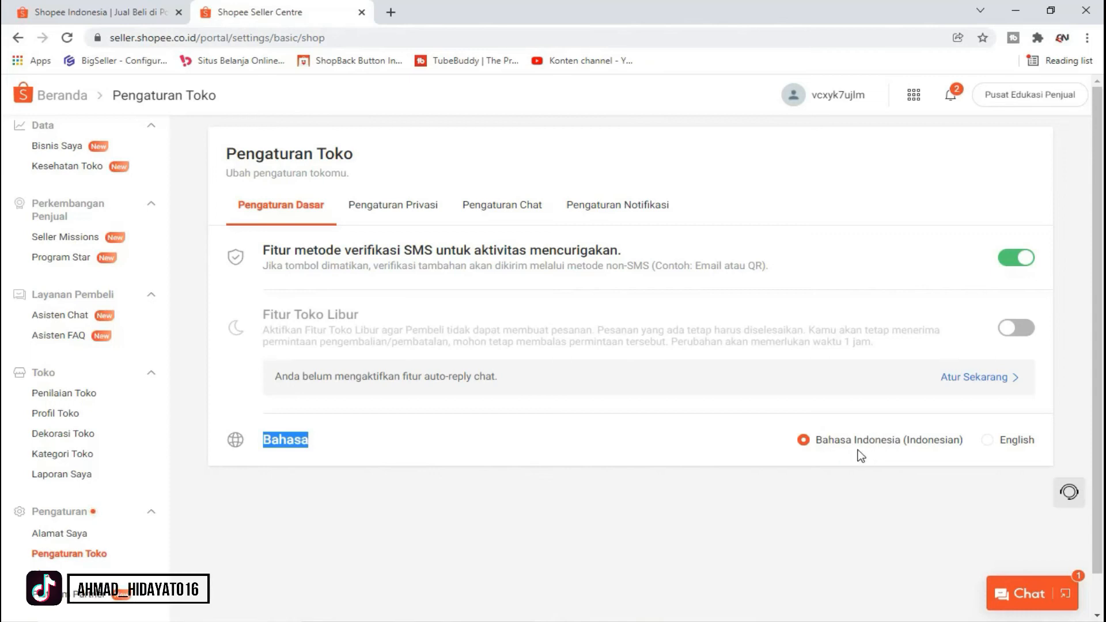
Step: In Pengaturan Privasi, switch on Sembunyikan Aktivitas and Sembunyikan favorit saya
{"action": "left_click", "coordinate": [392, 216]}
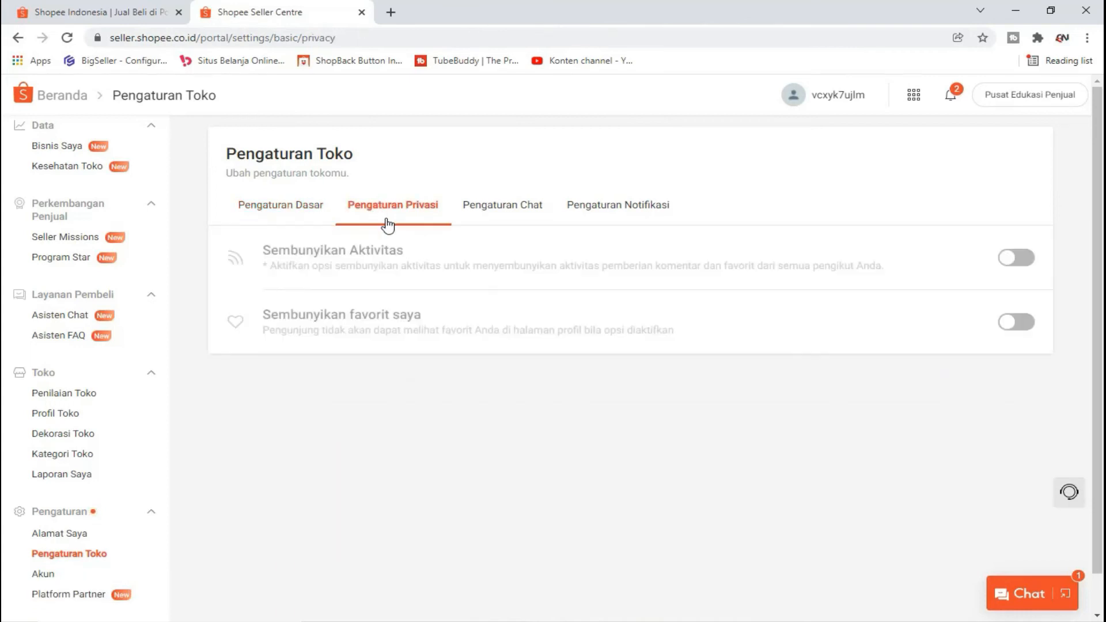
{"action": "left_click", "coordinate": [1000, 263]}
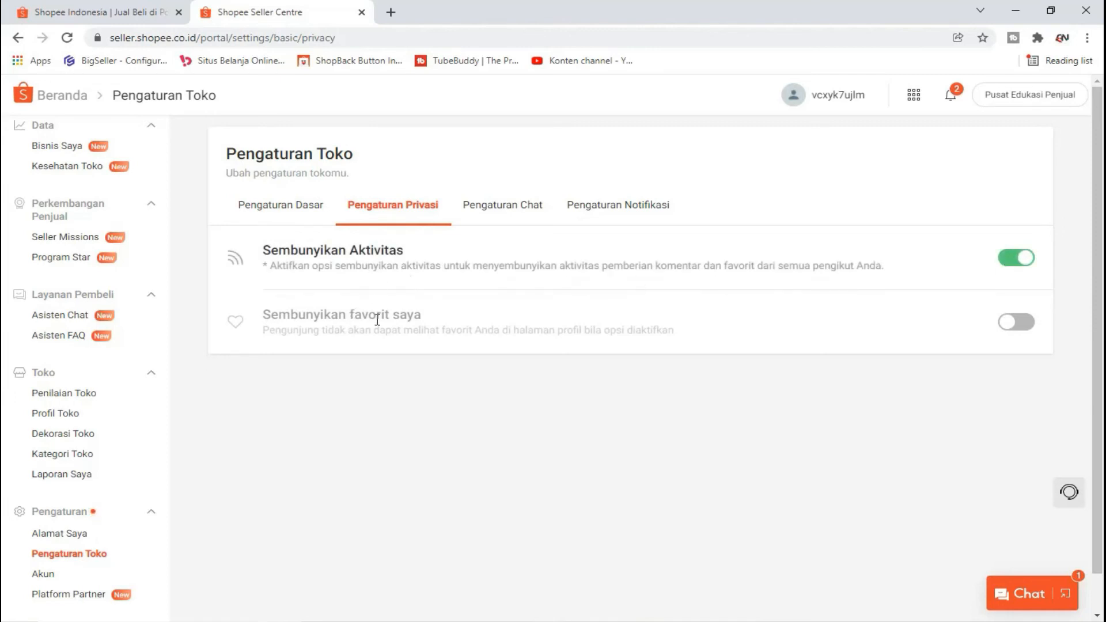
{"action": "left_click", "coordinate": [1016, 321]}
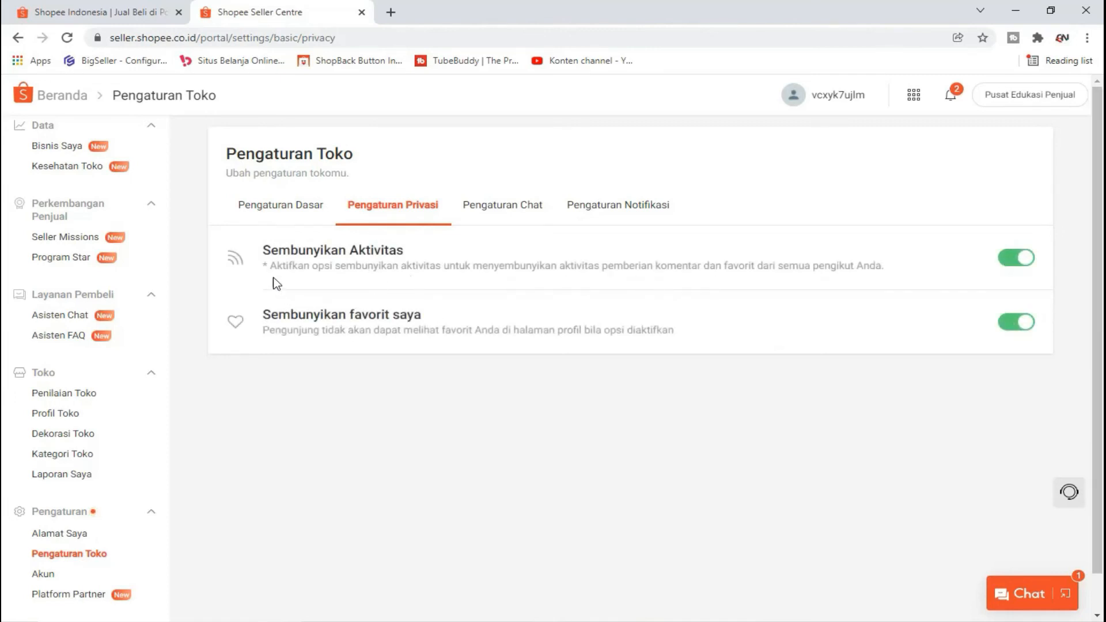
Step: Read through the descriptions of the activity-hiding and favourites-hiding options
{"action": "left_click_drag", "start_coordinate": [268, 246], "coordinate": [438, 255]}
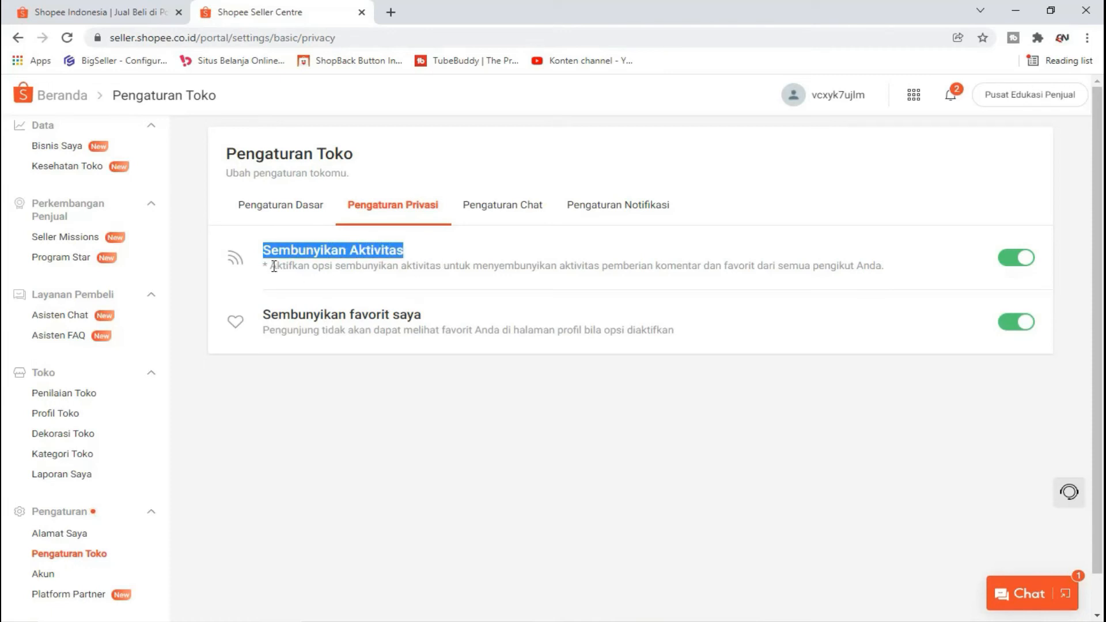
{"action": "left_click_drag", "start_coordinate": [271, 266], "coordinate": [650, 279]}
{"action": "left_click_drag", "start_coordinate": [682, 275], "coordinate": [702, 274]}
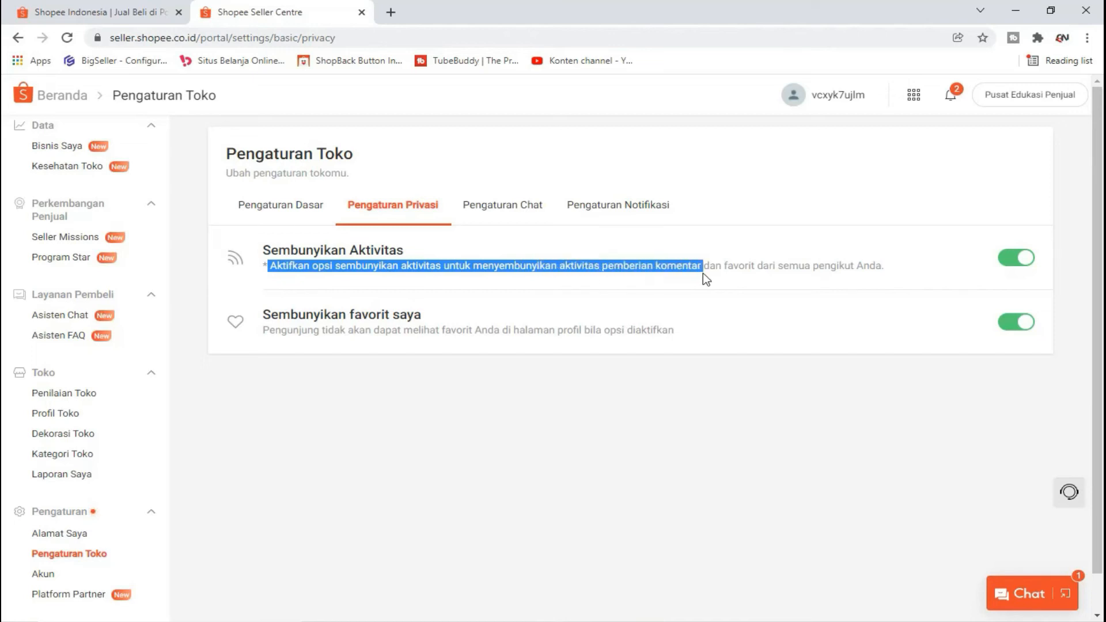
{"action": "left_click_drag", "start_coordinate": [790, 277], "coordinate": [806, 276]}
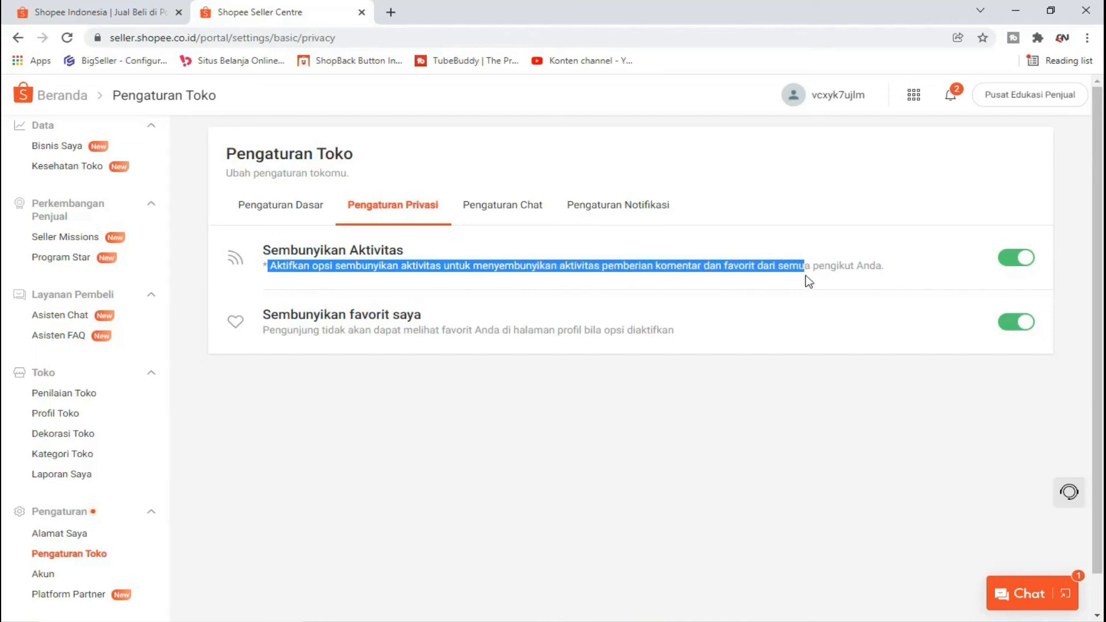
{"action": "left_click", "coordinate": [896, 279]}
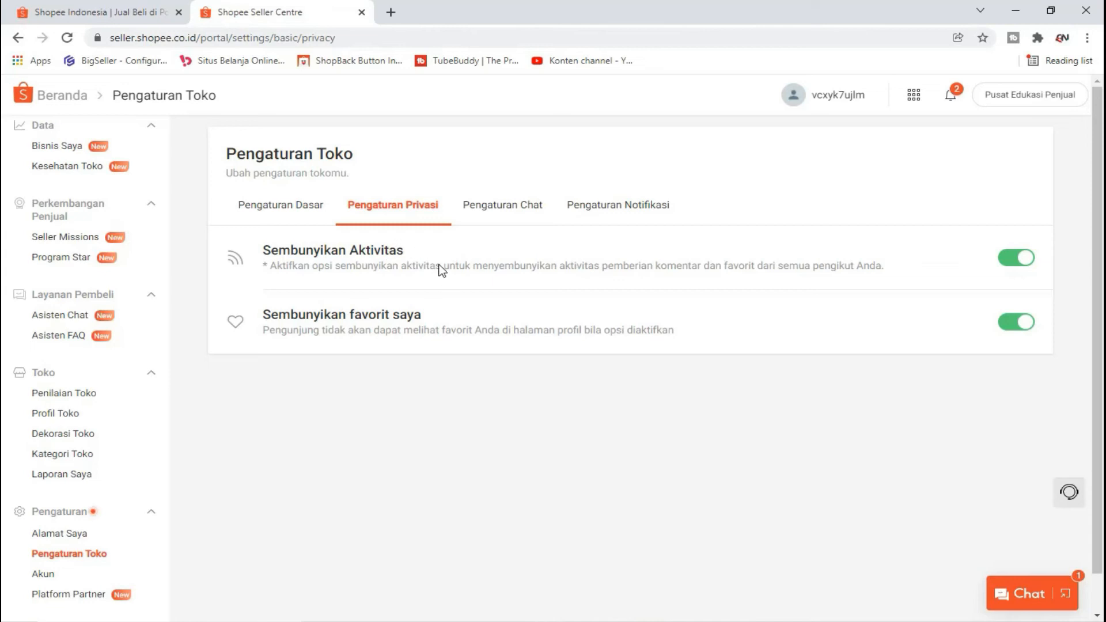
{"action": "left_click_drag", "start_coordinate": [265, 310], "coordinate": [711, 338]}
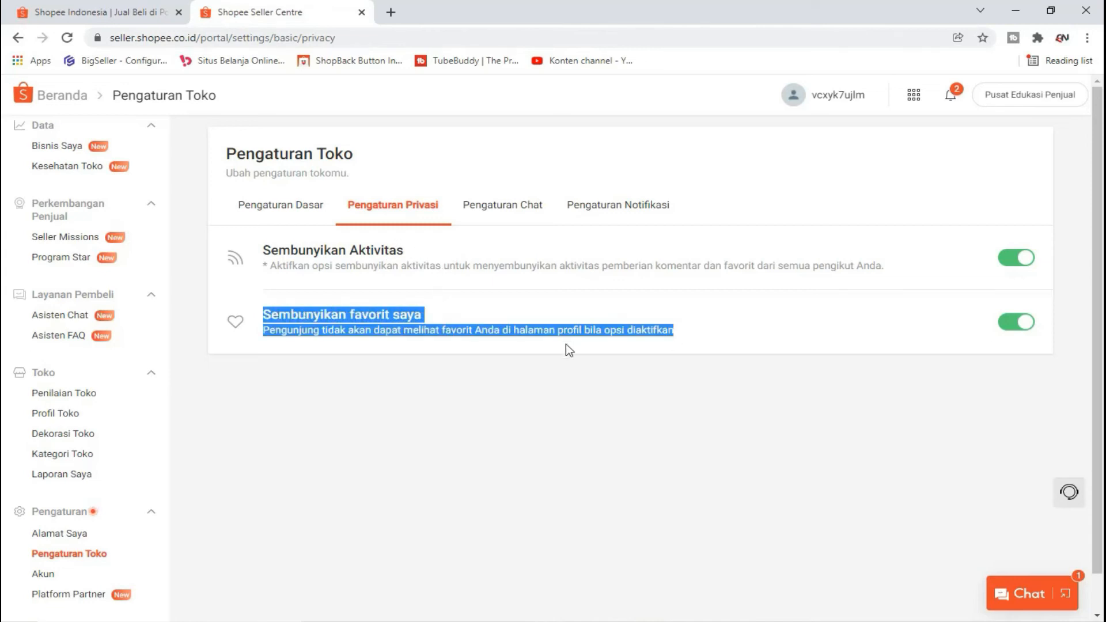
{"action": "left_click", "coordinate": [340, 347]}
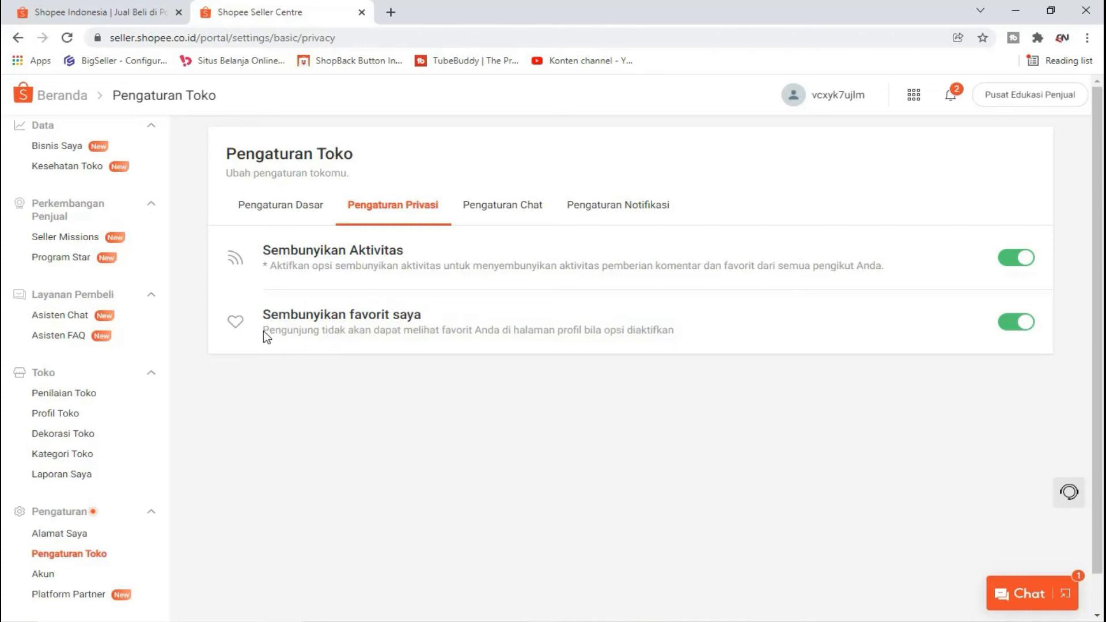
{"action": "left_click_drag", "start_coordinate": [266, 329], "coordinate": [516, 347]}
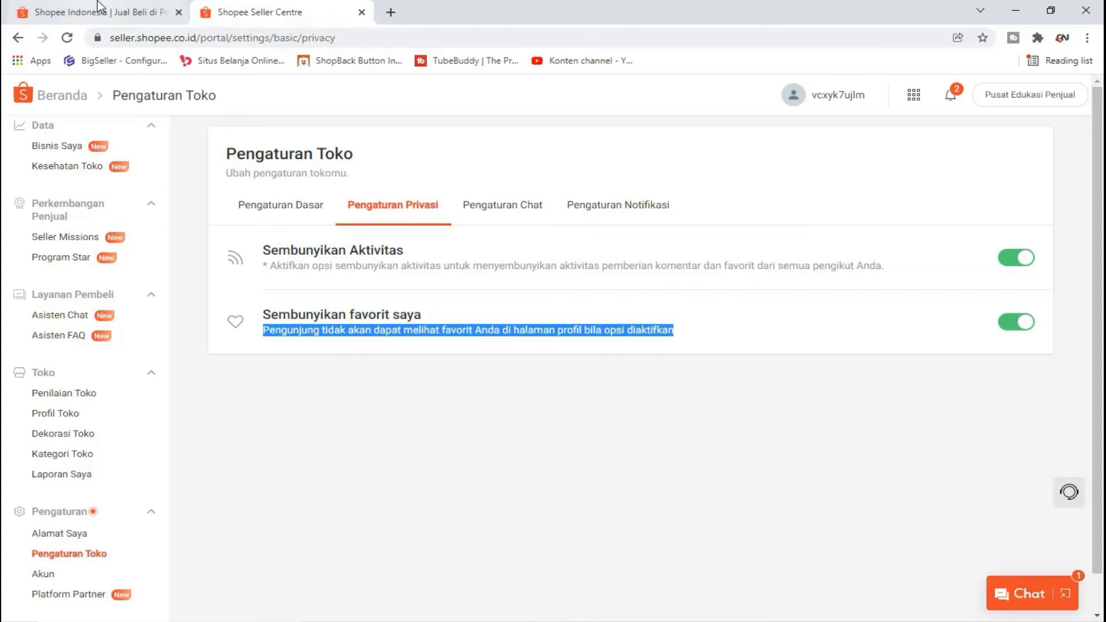
Step: Search Shopee for 'baju' and add the first flannel shirt result to favourites
{"action": "left_click", "coordinate": [147, 9]}
{"action": "left_click", "coordinate": [524, 127]}
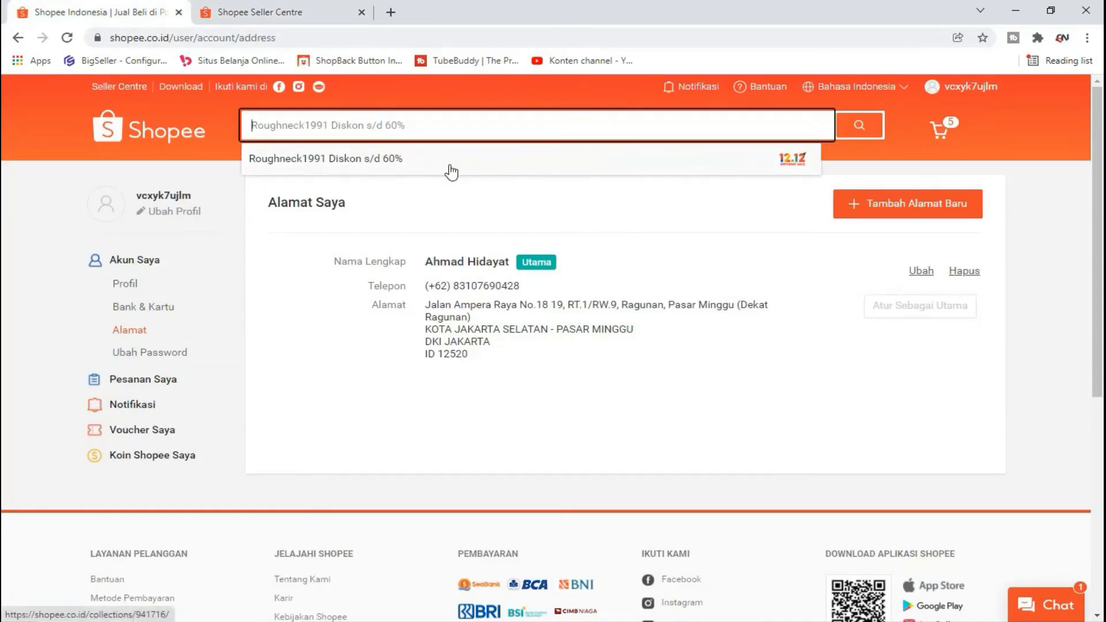
{"action": "type", "text": "baju"}
{"action": "key", "text": "Return"}
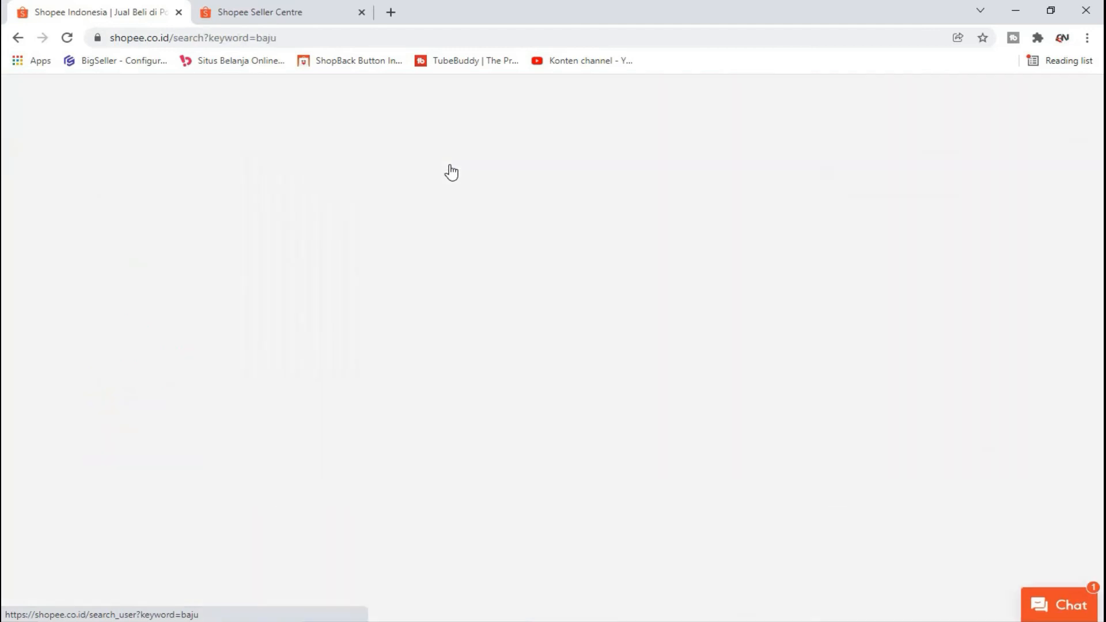
{"action": "scroll", "coordinate": [380, 323], "scroll_direction": "down", "scroll_amount": 3}
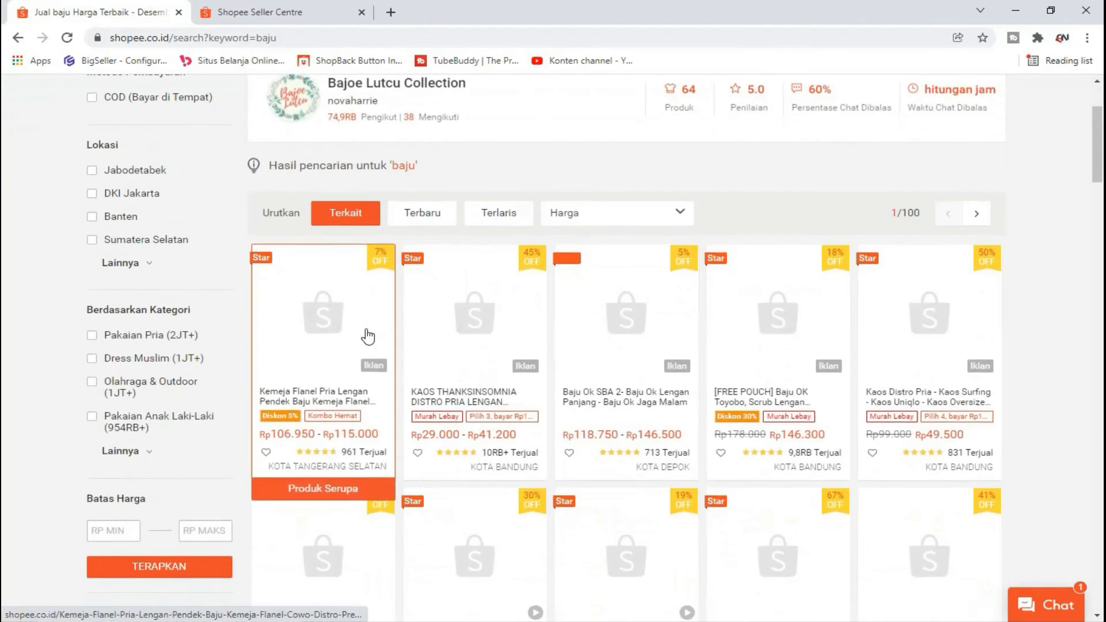
{"action": "left_click", "coordinate": [368, 336]}
{"action": "mouse_move", "coordinate": [621, 335]}
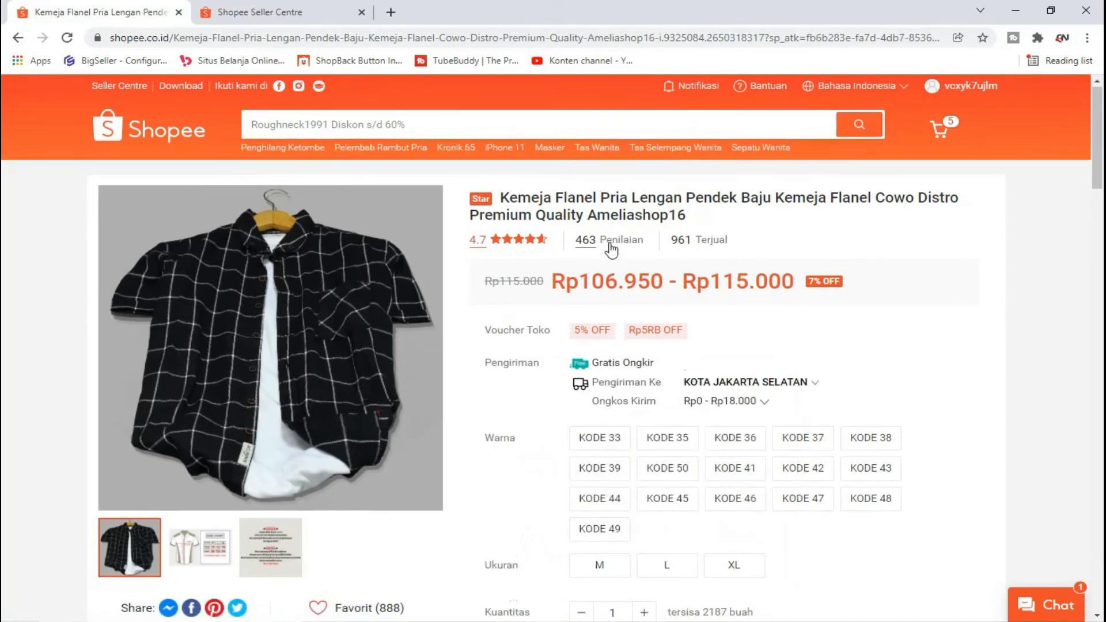
{"action": "scroll", "coordinate": [576, 345], "scroll_direction": "down", "scroll_amount": 3}
{"action": "left_click", "coordinate": [318, 464]}
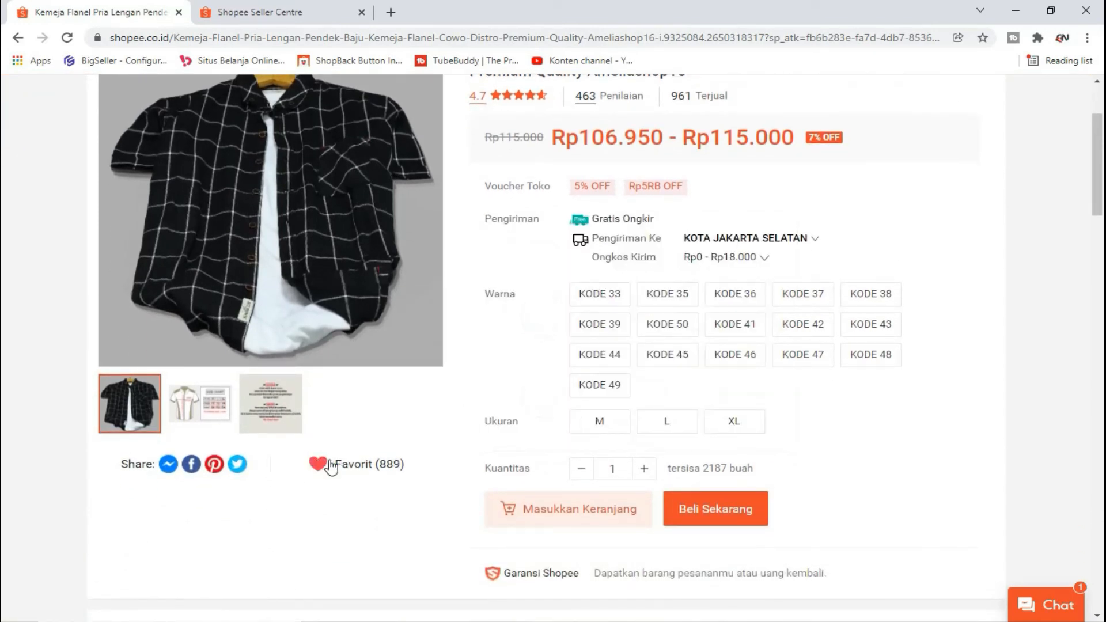
Step: Return to Seller Centre and open the Pengaturan Chat tab
{"action": "left_click", "coordinate": [316, 16]}
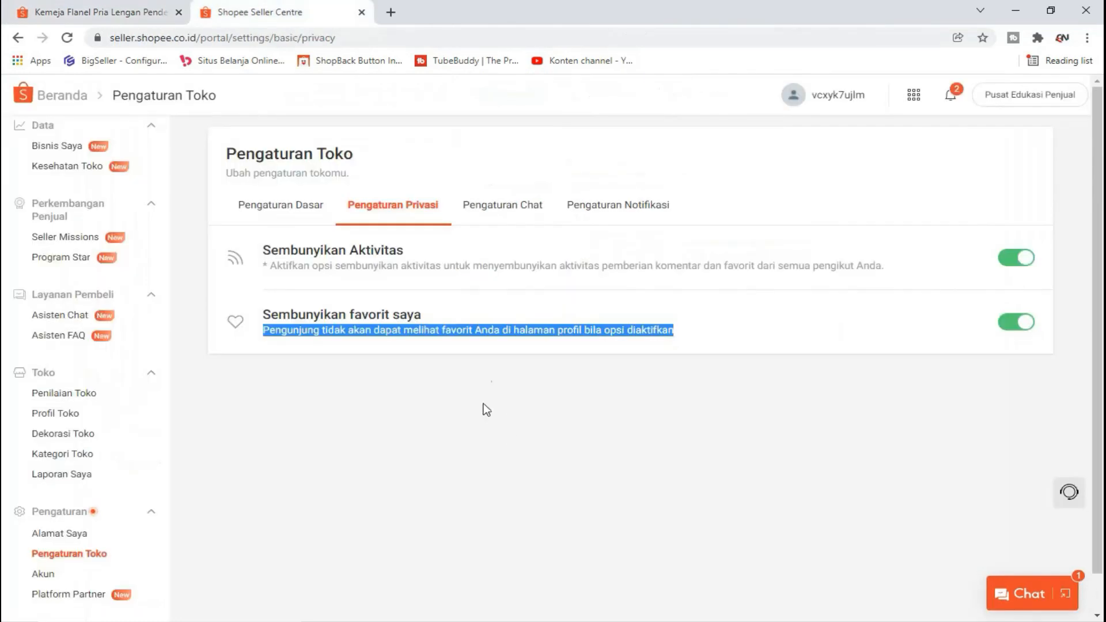
{"action": "left_click", "coordinate": [483, 346]}
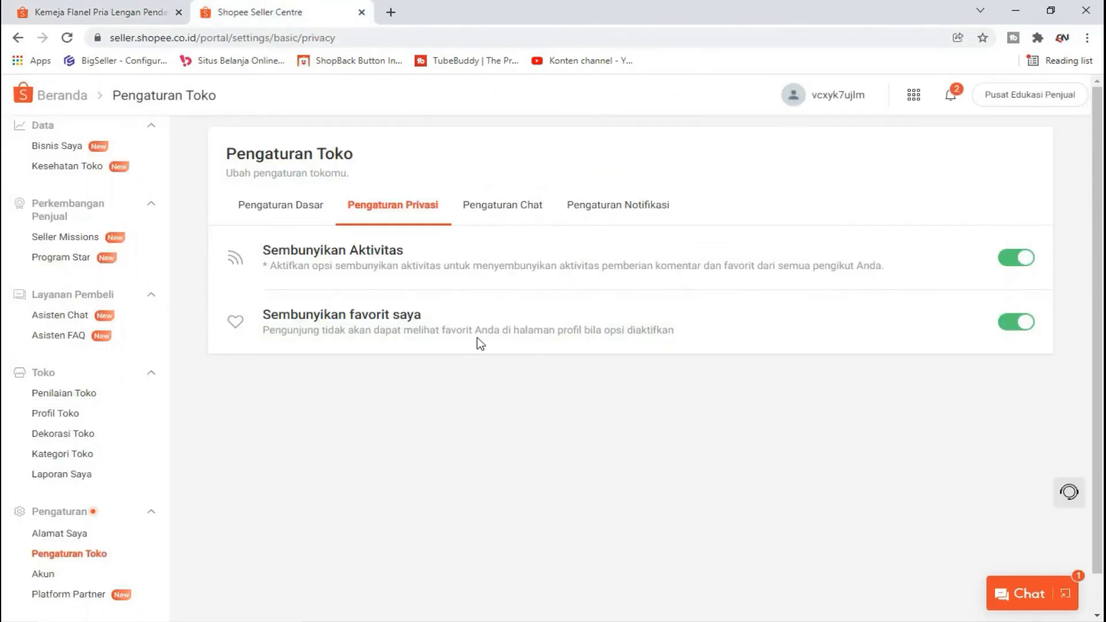
{"action": "left_click", "coordinate": [126, 7]}
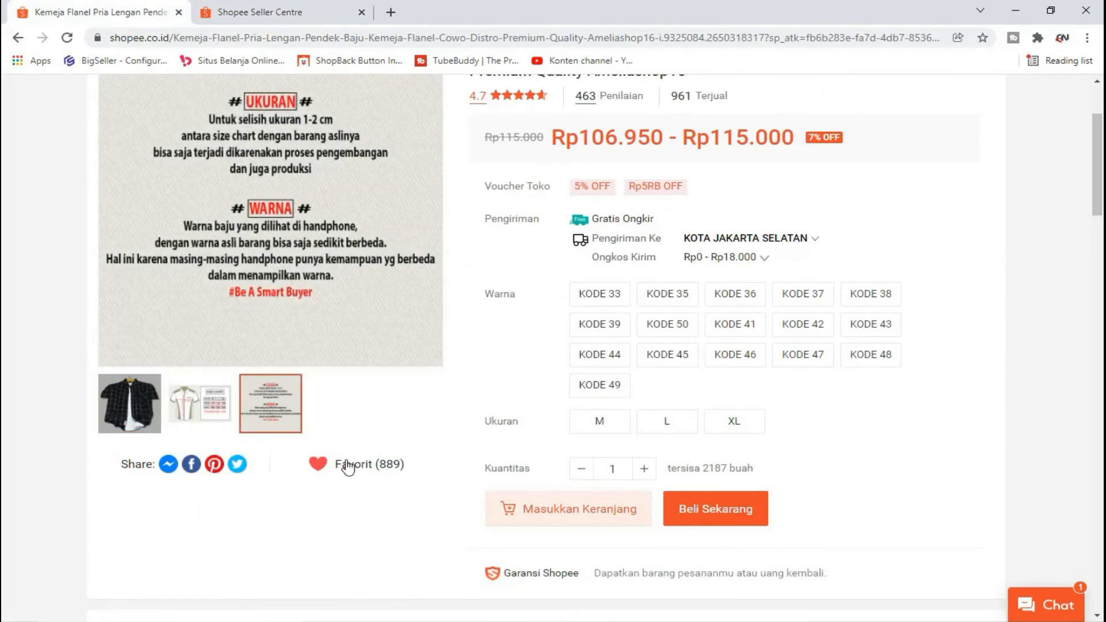
{"action": "left_click", "coordinate": [296, 10]}
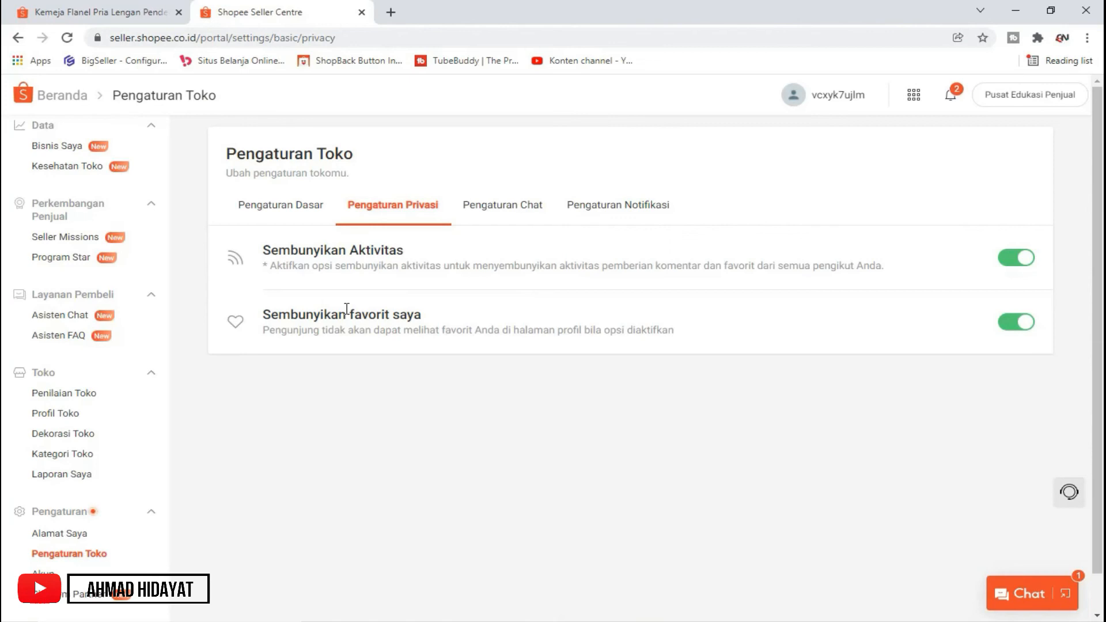
{"action": "left_click", "coordinate": [151, 9]}
{"action": "left_click", "coordinate": [296, 13]}
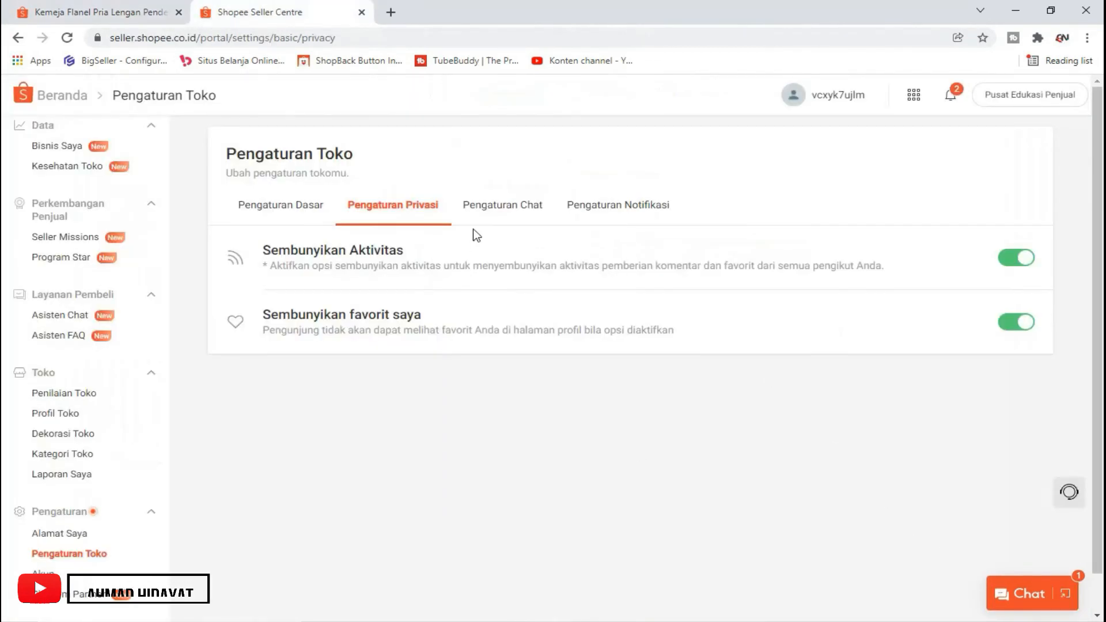
{"action": "left_click", "coordinate": [504, 209]}
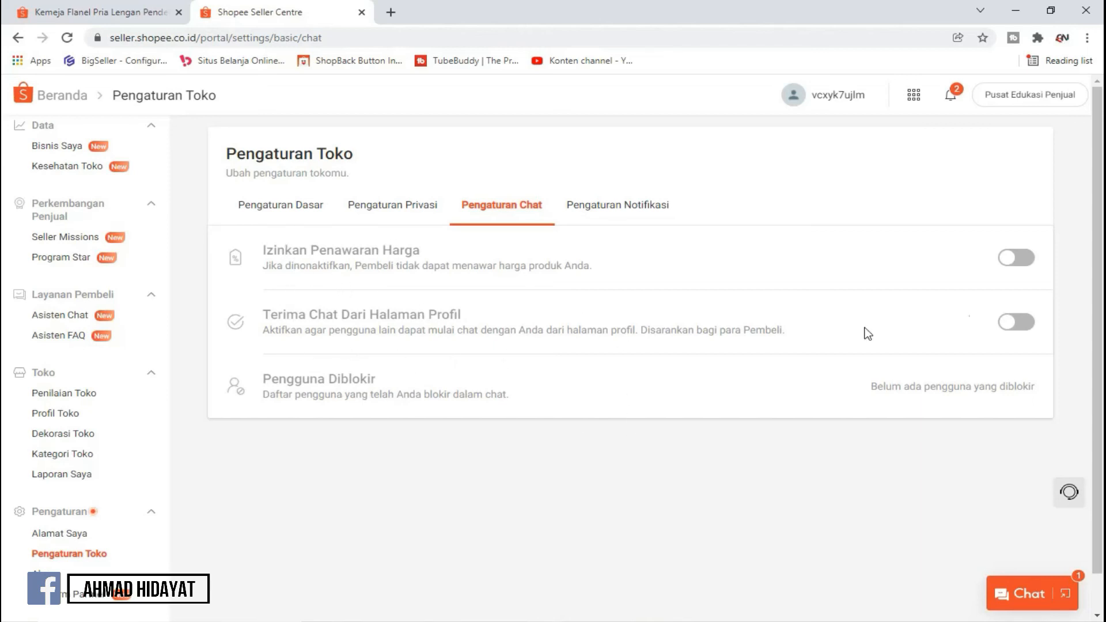
Step: Turn on Terima Chat Dari Halaman Profil, keep Izinkan Penawaran Harga off, and open Pengaturan Notifikasi
{"action": "left_click", "coordinate": [1017, 322]}
{"action": "left_click", "coordinate": [1017, 259]}
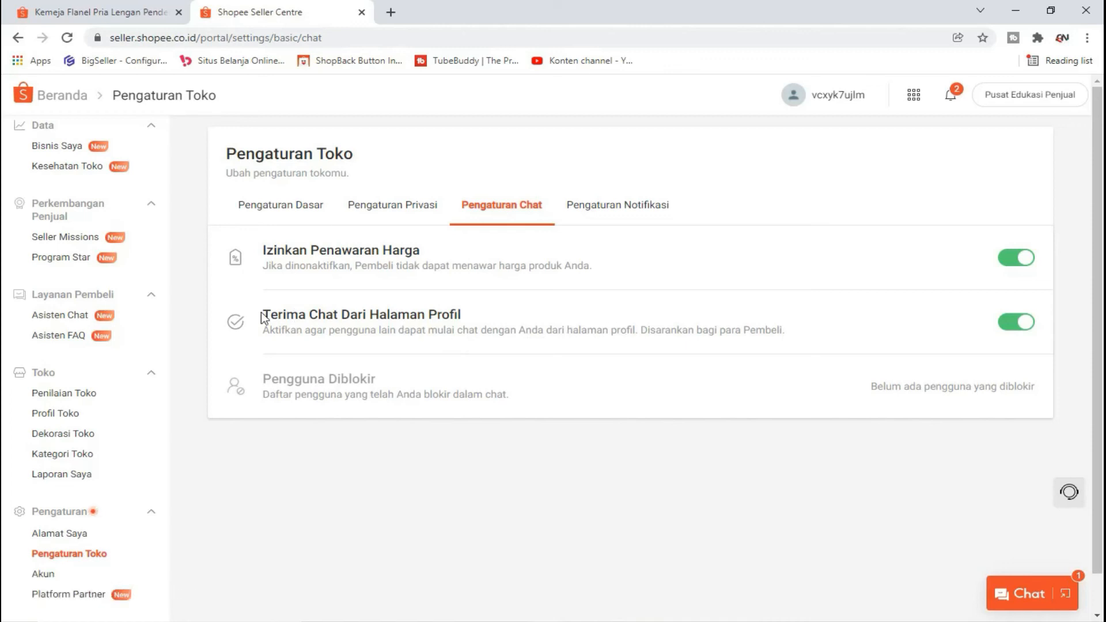
{"action": "left_click_drag", "start_coordinate": [264, 315], "coordinate": [795, 342]}
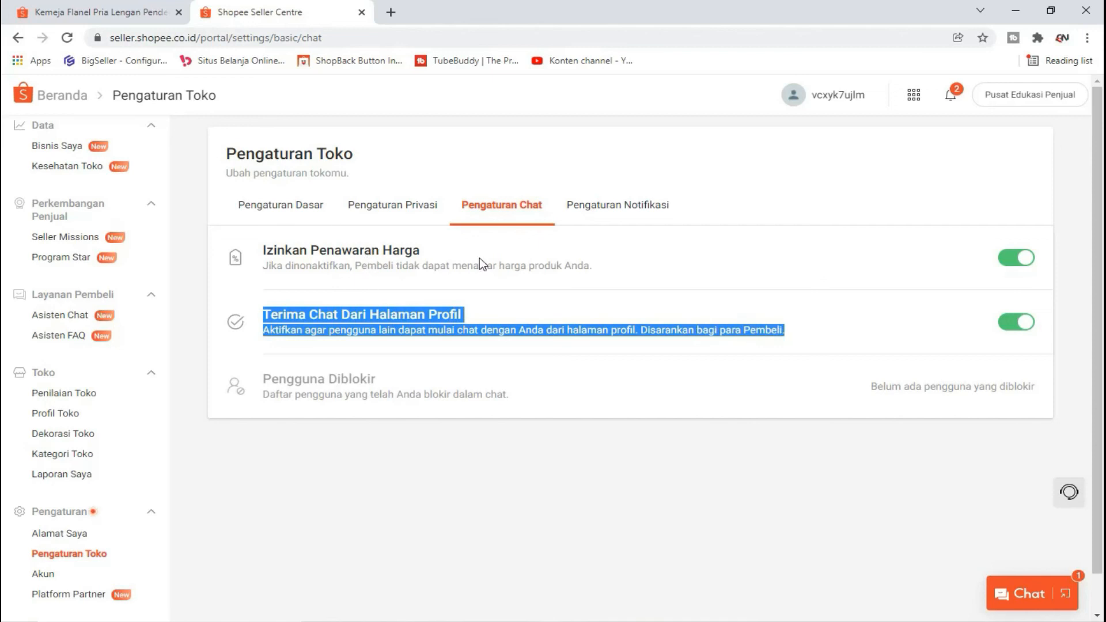
{"action": "left_click", "coordinate": [1016, 258]}
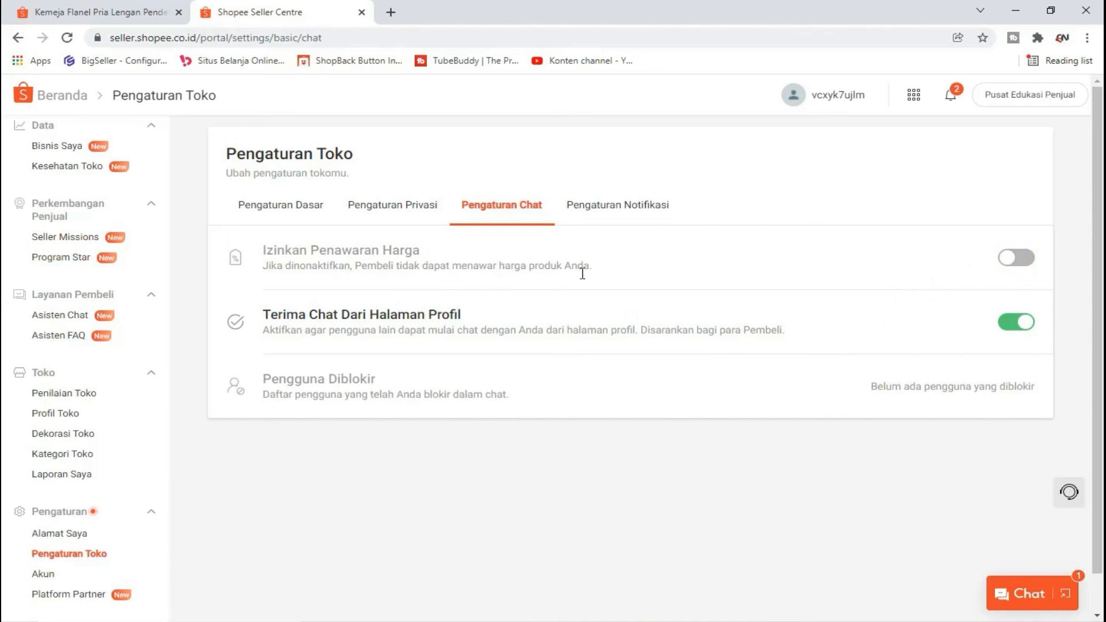
{"action": "left_click", "coordinate": [599, 204]}
{"action": "scroll", "coordinate": [490, 362], "scroll_direction": "down", "scroll_amount": 1}
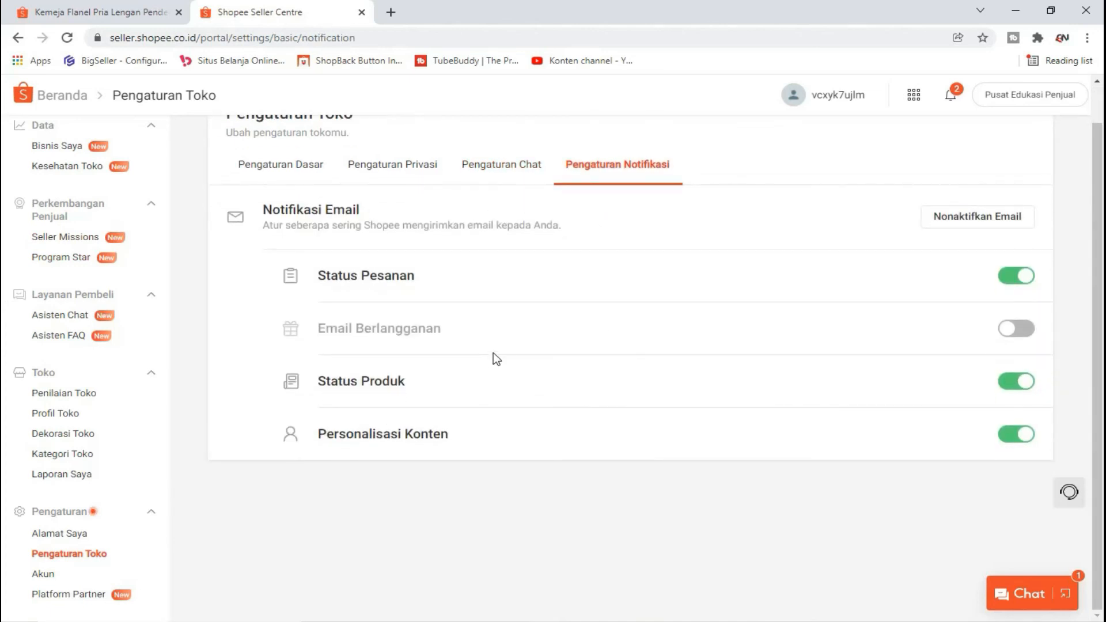
Step: Turn on Email Berlangganan alongside Status Pesanan, Status Produk and Personalisasi Konten
{"action": "left_click", "coordinate": [1024, 334]}
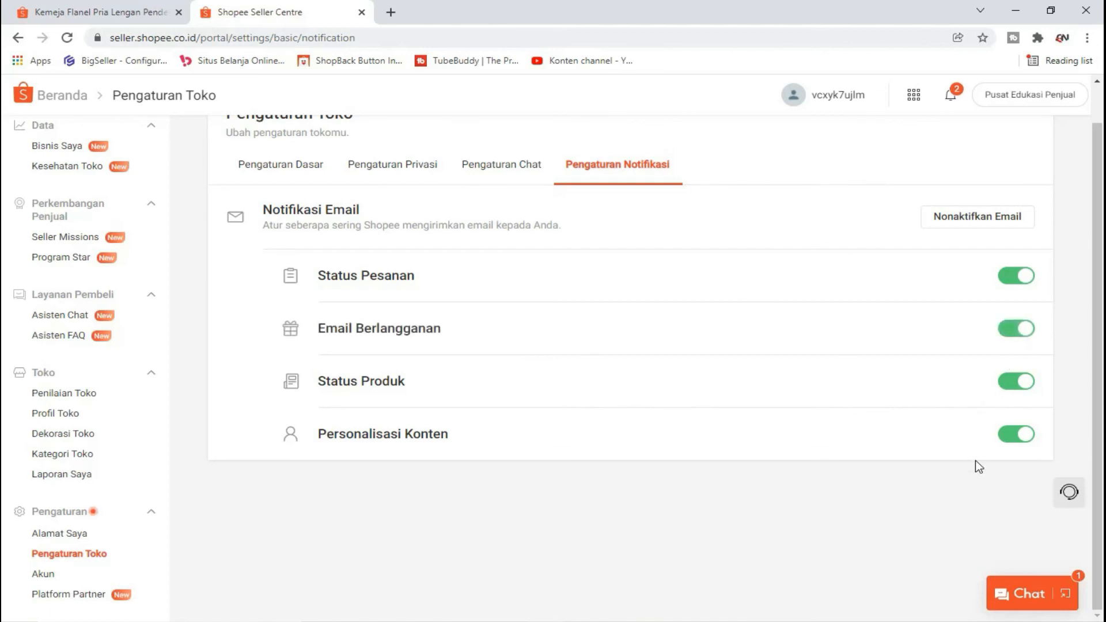
{"action": "scroll", "coordinate": [976, 461], "scroll_direction": "up", "scroll_amount": 1}
{"action": "scroll", "coordinate": [542, 379], "scroll_direction": "down", "scroll_amount": 1}
{"action": "scroll", "coordinate": [505, 420], "scroll_direction": "up", "scroll_amount": 1}
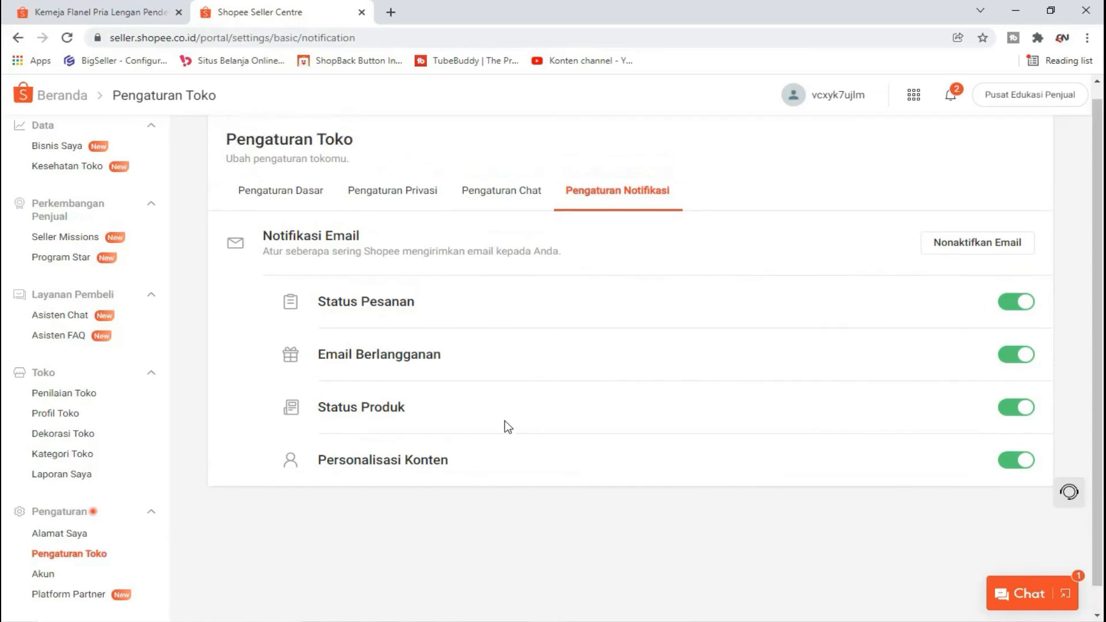
{"action": "scroll", "coordinate": [646, 399], "scroll_direction": "down", "scroll_amount": 1}
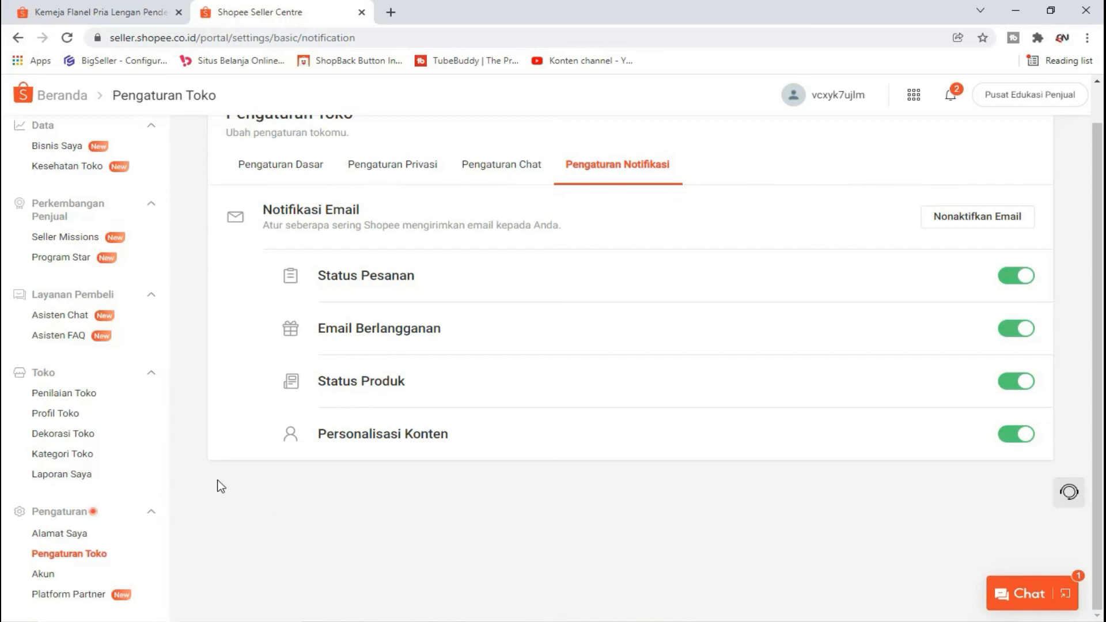
{"action": "scroll", "coordinate": [231, 487], "scroll_direction": "up", "scroll_amount": 1}
{"action": "scroll", "coordinate": [141, 395], "scroll_direction": "up", "scroll_amount": 5}
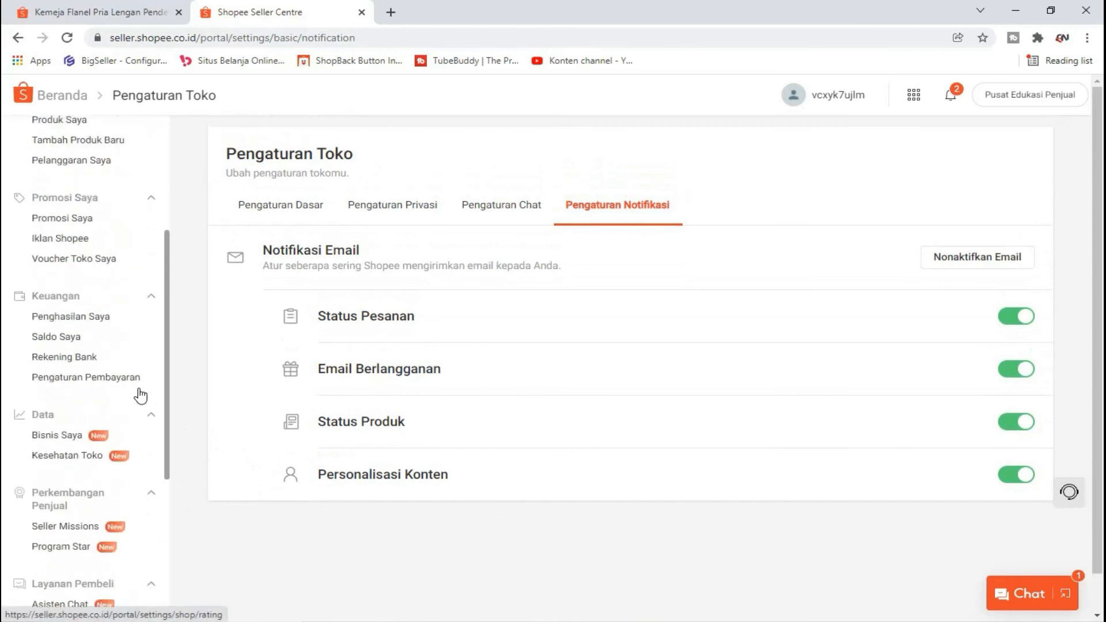
{"action": "scroll", "coordinate": [140, 395], "scroll_direction": "up", "scroll_amount": 4}
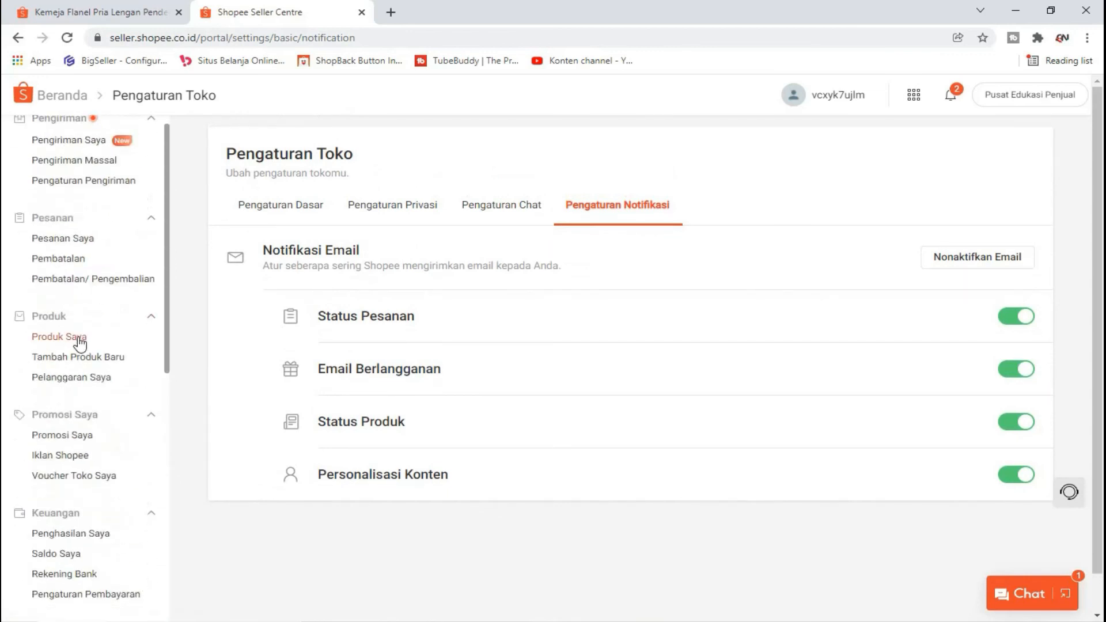
Step: Open Produk Saya, dismiss the filter tour, and confirm the table shows 0 Product
{"action": "left_click", "coordinate": [60, 340]}
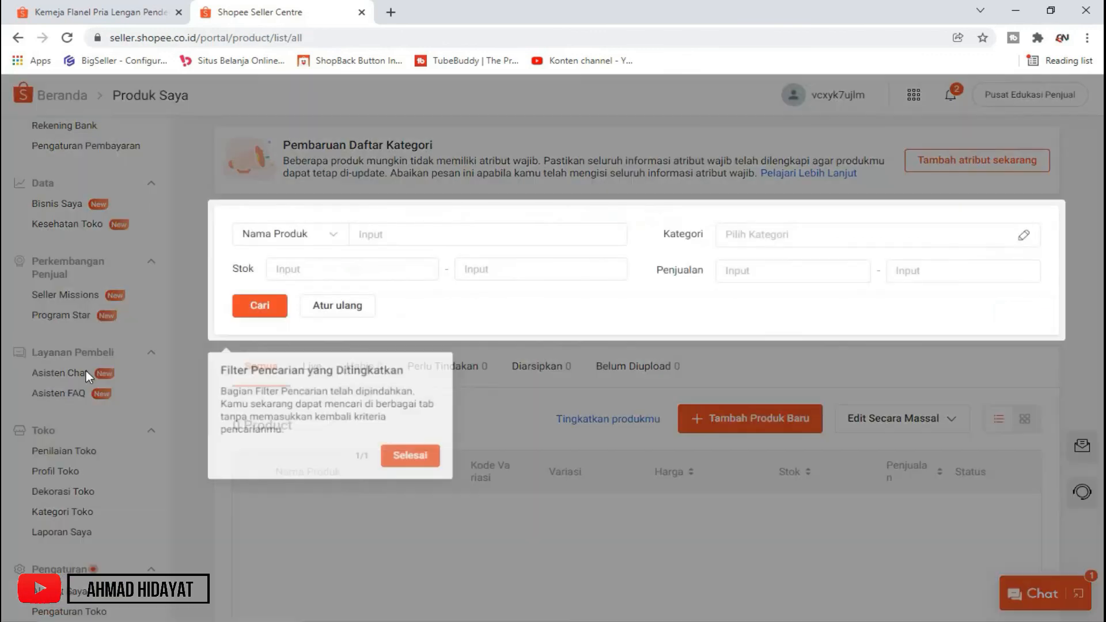
{"action": "left_click", "coordinate": [408, 457]}
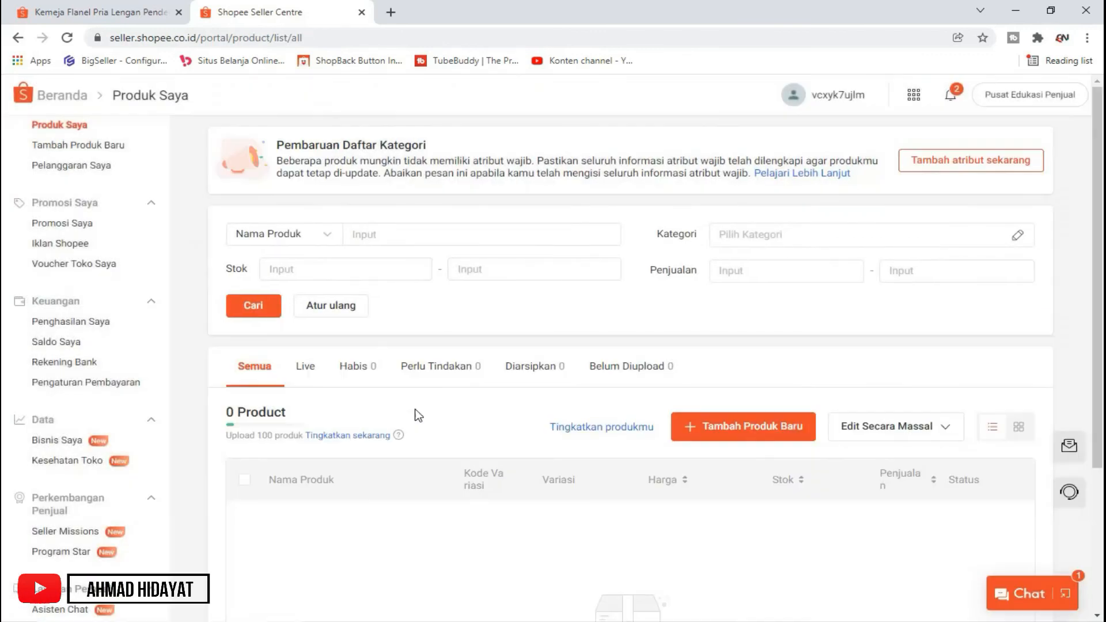
{"action": "scroll", "coordinate": [692, 404], "scroll_direction": "down", "scroll_amount": 3}
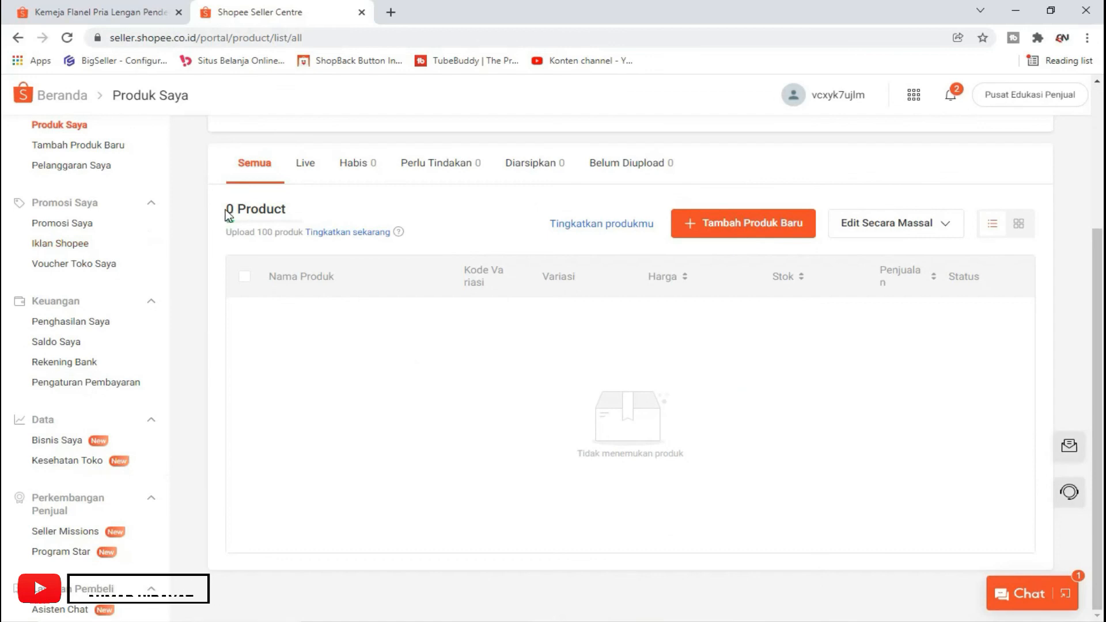
{"action": "left_click_drag", "start_coordinate": [226, 212], "coordinate": [321, 212]}
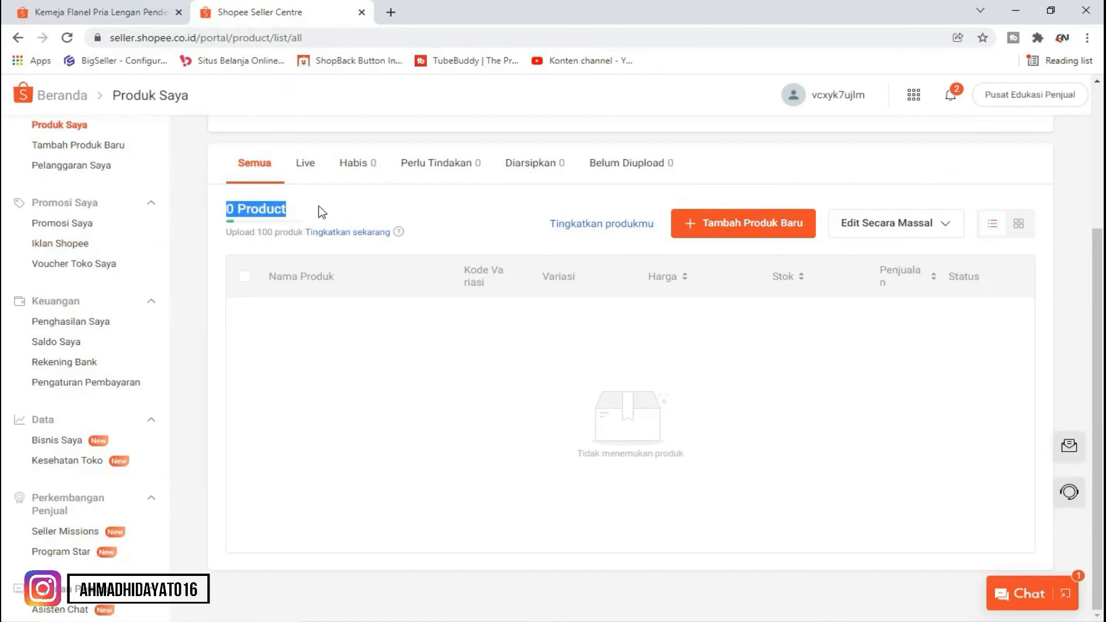
{"action": "left_click", "coordinate": [483, 336]}
{"action": "scroll", "coordinate": [479, 326], "scroll_direction": "up", "scroll_amount": 3}
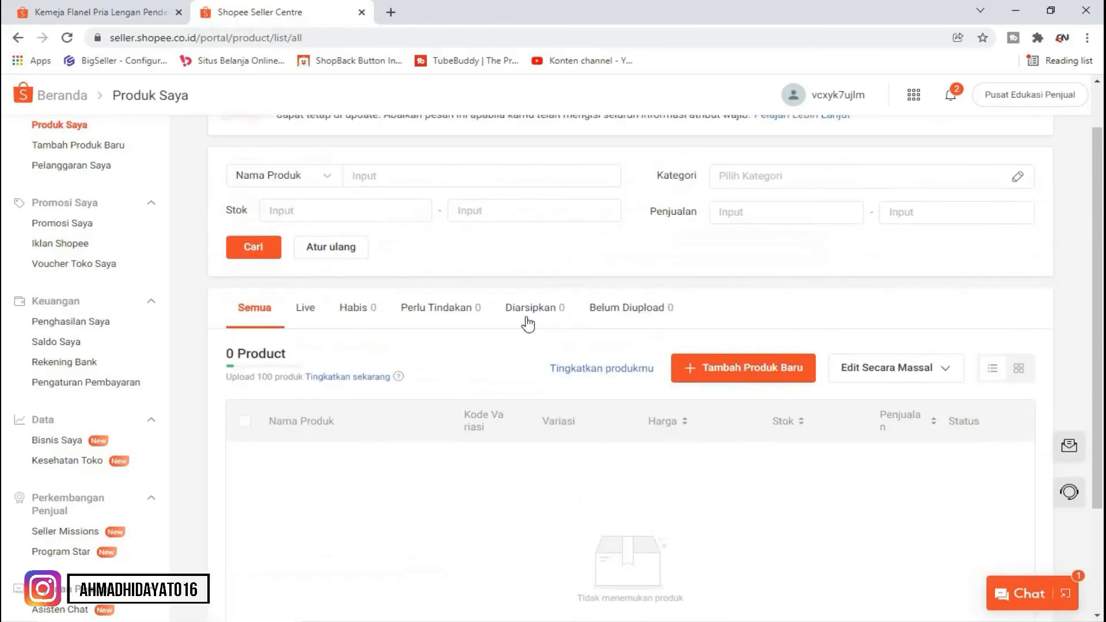